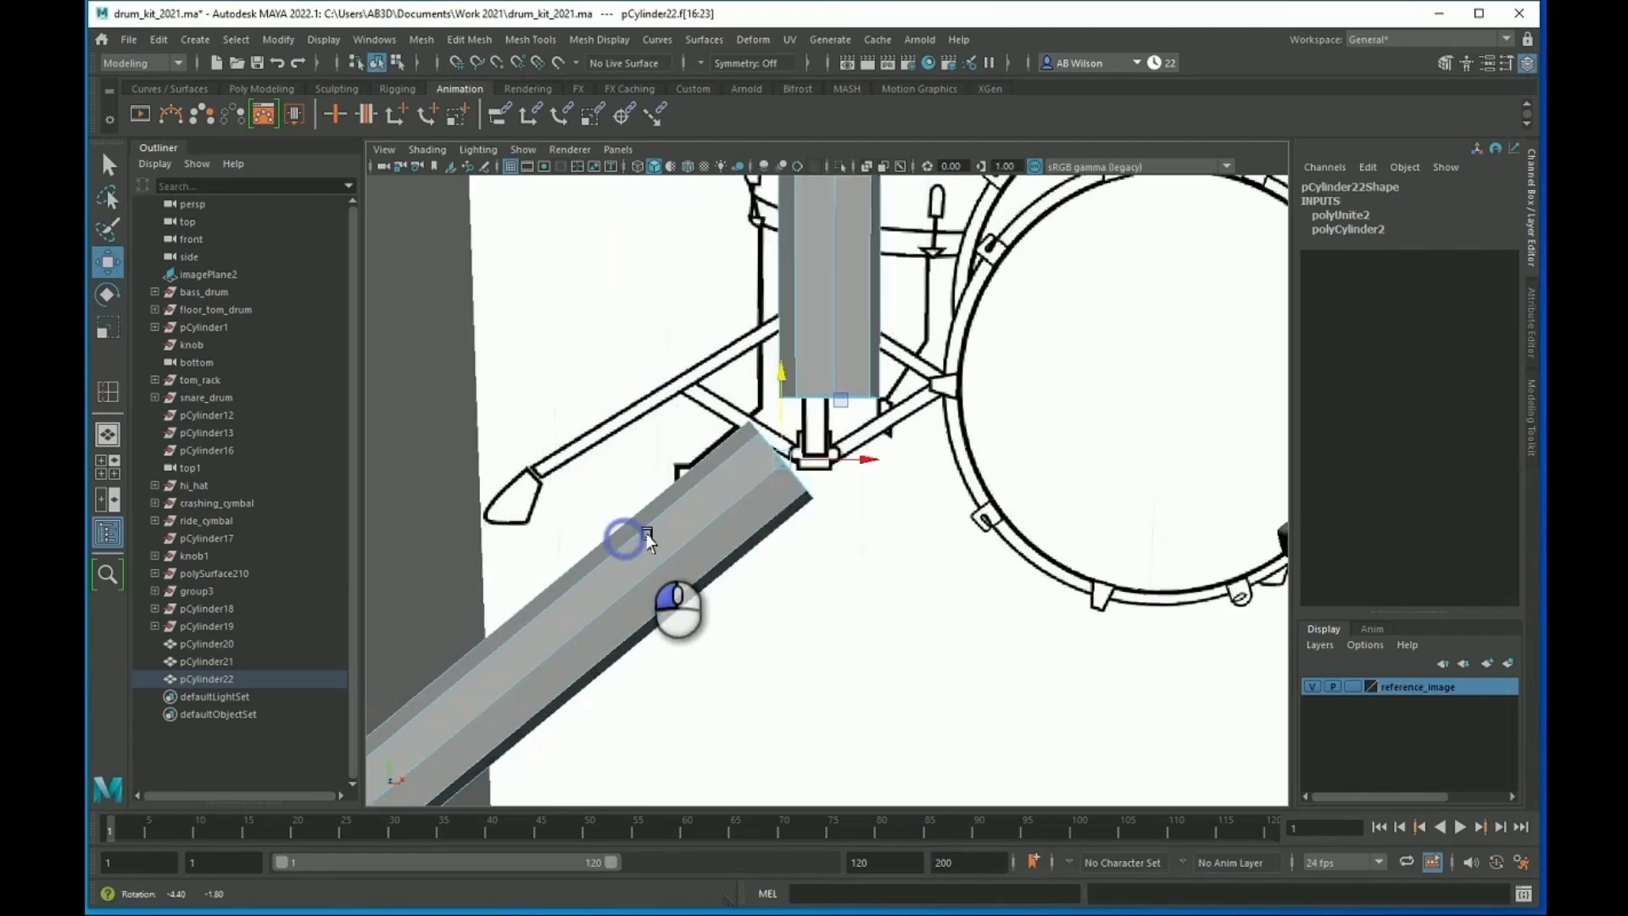
pyautogui.keyDown('alt'); pyautogui.moveTo(700, 482); pyautogui.dragTo(671, 492, button='middle'); pyautogui.keyUp('alt')
pyautogui.keyDown('shift'); pyautogui.moveTo(763, 316); pyautogui.dragTo(956, 398); pyautogui.keyUp('shift')
pyautogui.keyDown('ctrl'); pyautogui.moveTo(775, 254); pyautogui.dragTo(959, 332); pyautogui.keyUp('ctrl')
pyautogui.scroll(1, 959, 396)
pyautogui.keyDown('alt'); pyautogui.moveTo(940, 407); pyautogui.dragTo(897, 413); pyautogui.keyUp('alt')
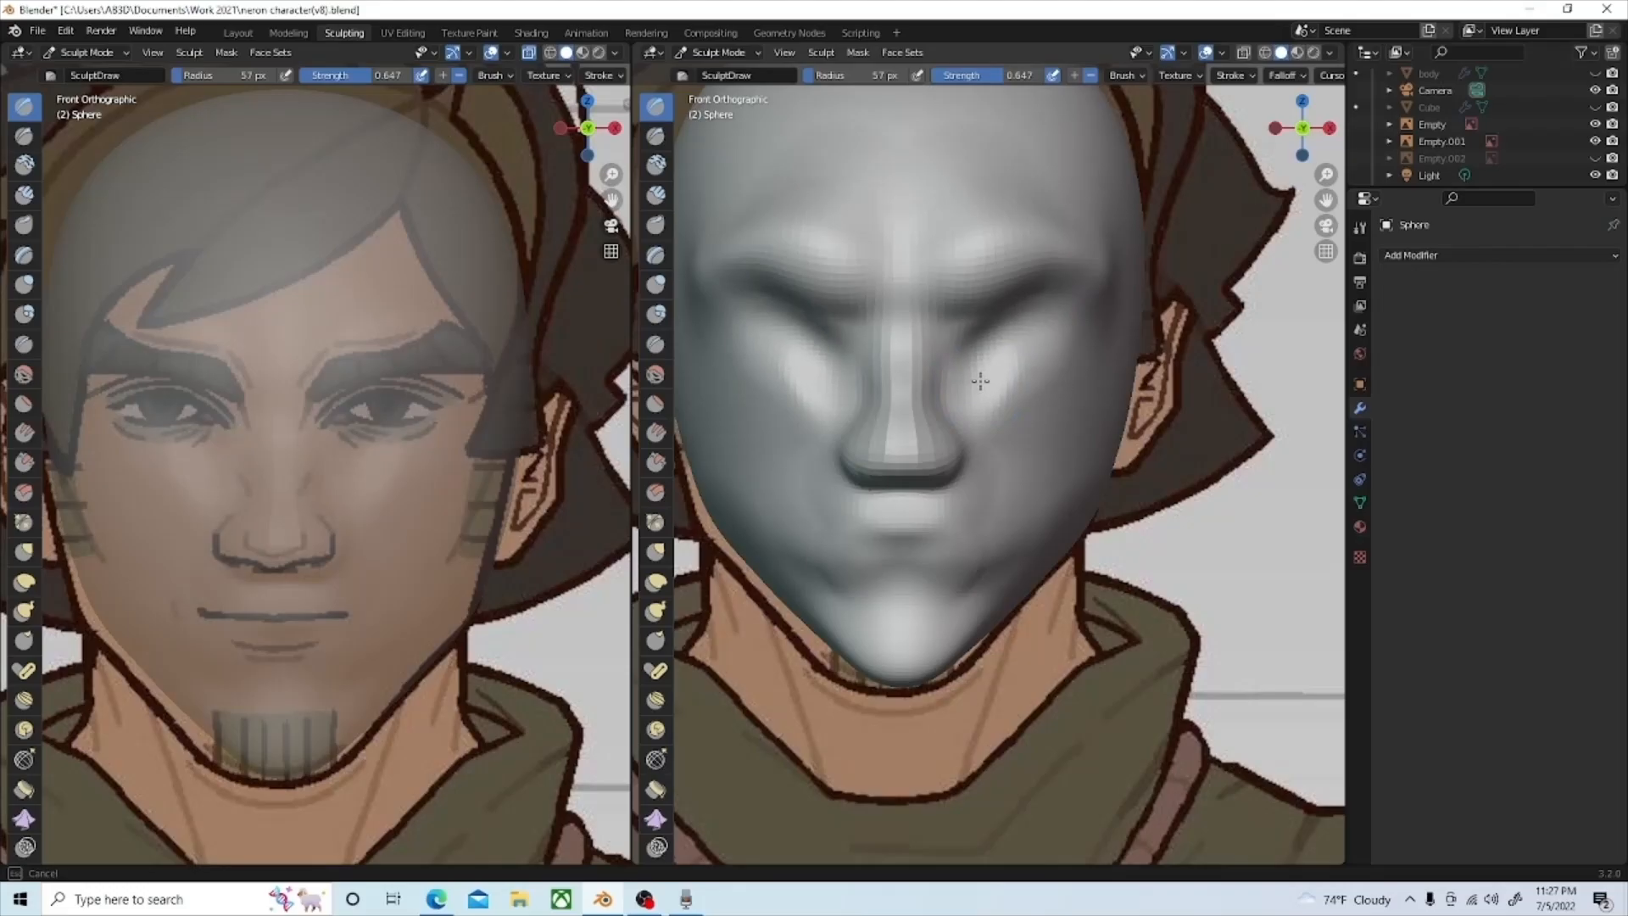
pyautogui.moveTo(992, 352)
pyautogui.mouseDown()
pyautogui.moveTo(1027, 344)
pyautogui.moveTo(1020, 323)
pyautogui.moveTo(1013, 360)
pyautogui.moveTo(984, 374)
pyautogui.moveTo(1007, 394)
pyautogui.moveTo(1001, 373)
pyautogui.moveTo(1056, 314)
pyautogui.moveTo(976, 346)
pyautogui.moveTo(1016, 352)
pyautogui.moveTo(1006, 334)
pyautogui.moveTo(1009, 373)
pyautogui.mouseUp()
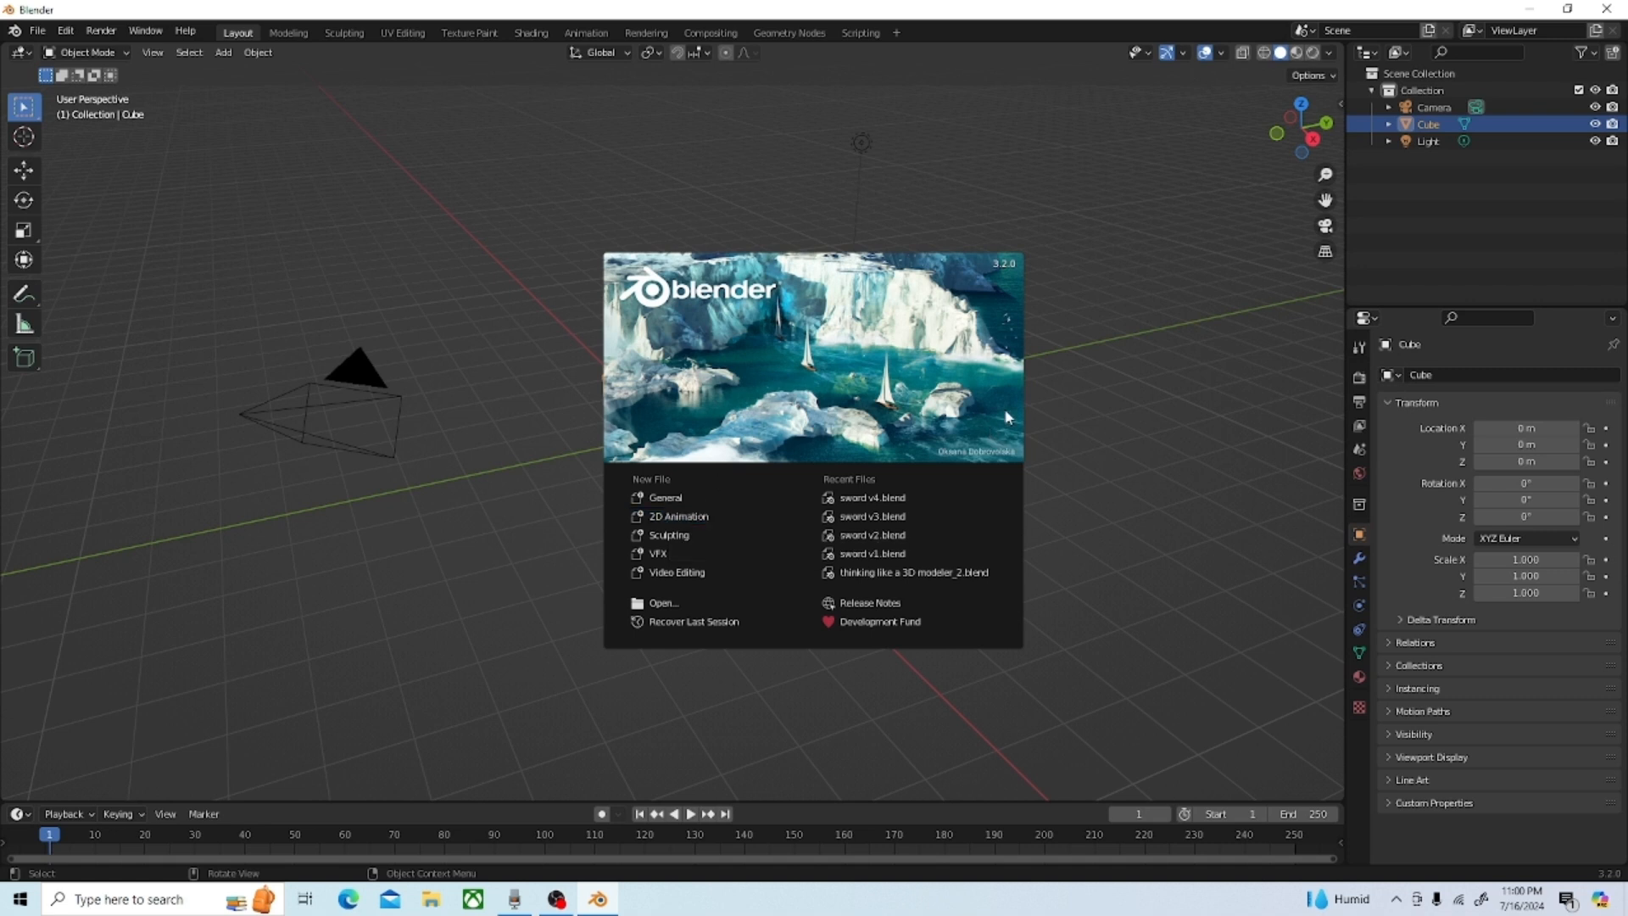
# Step: Dismiss the splash screen and create a new file from the 2D Animation template
pyautogui.click(1141, 250)
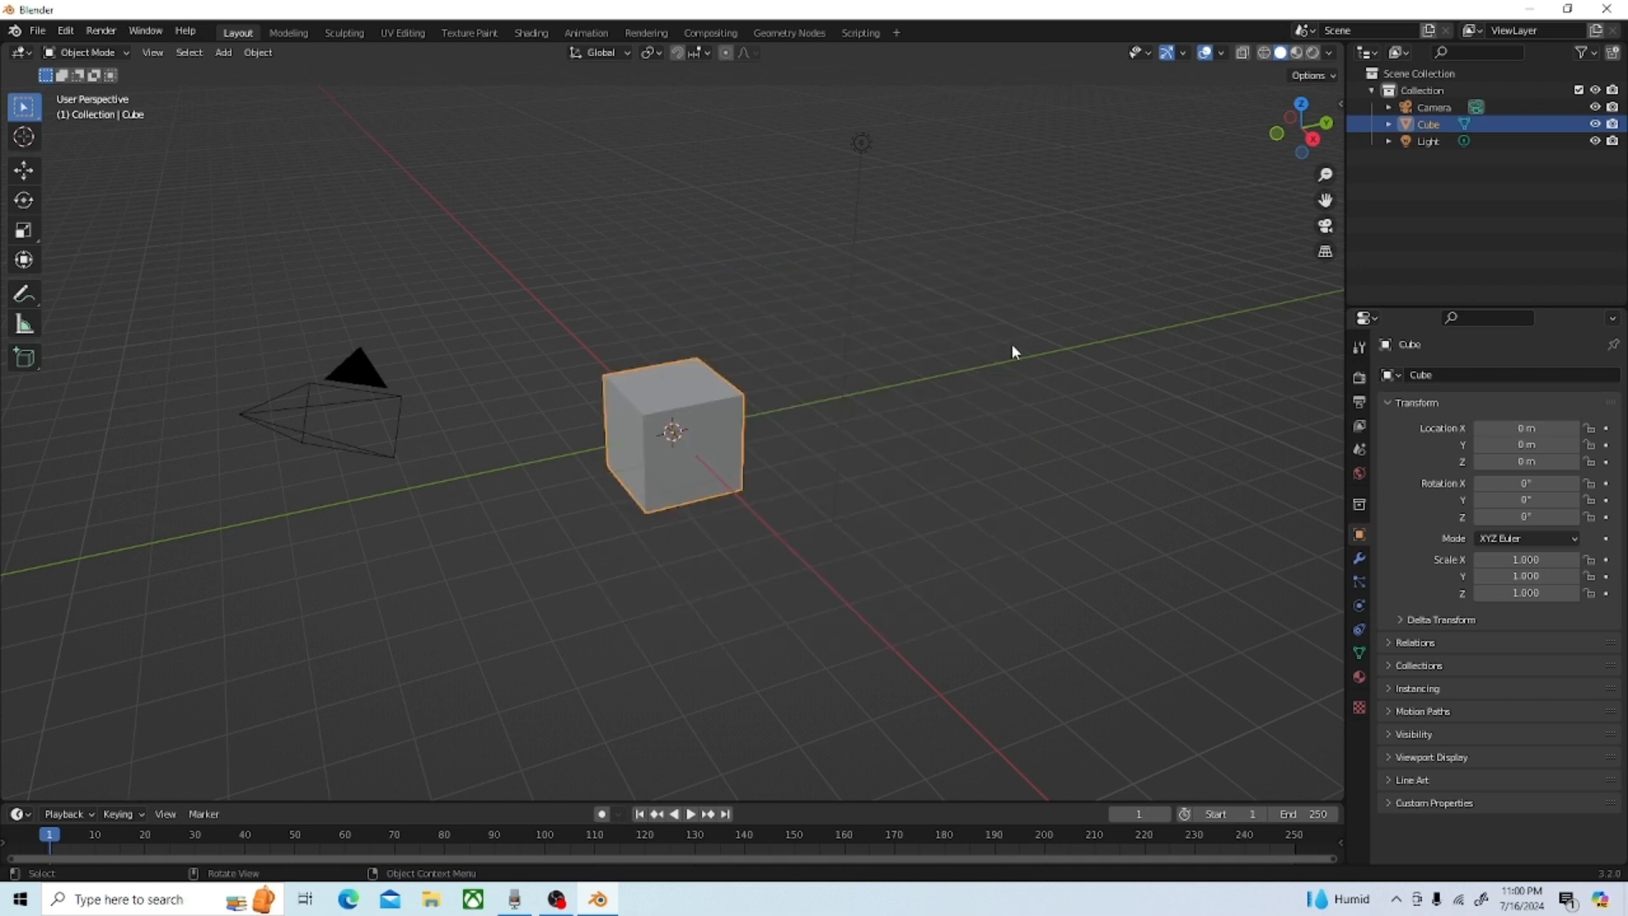
pyautogui.click(39, 36)
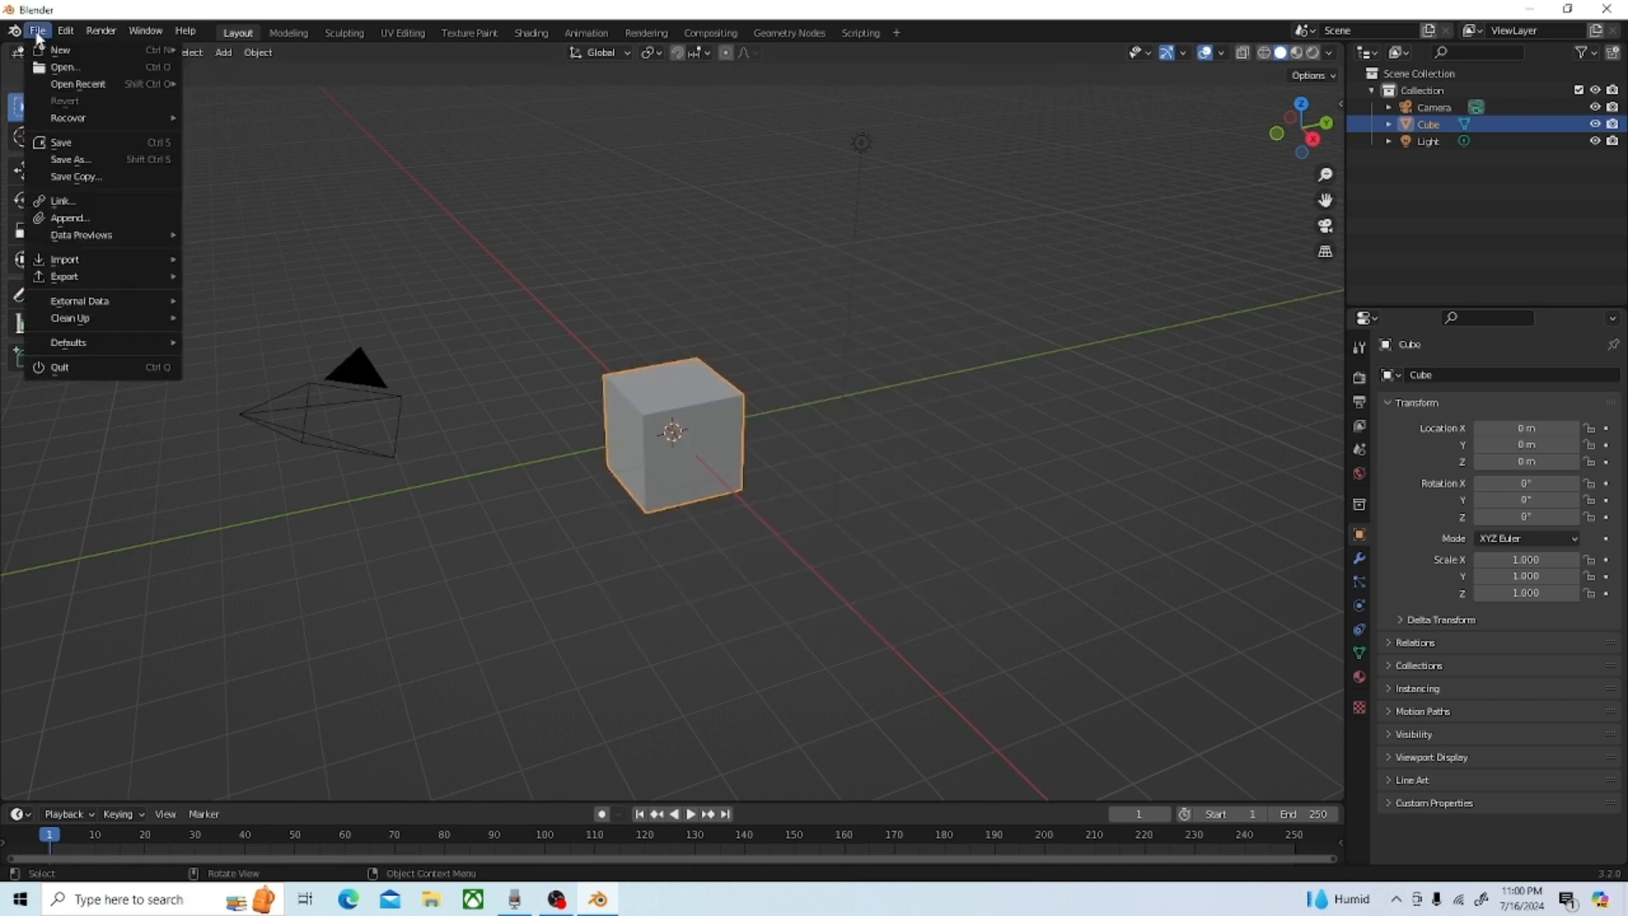
pyautogui.moveTo(83, 51)
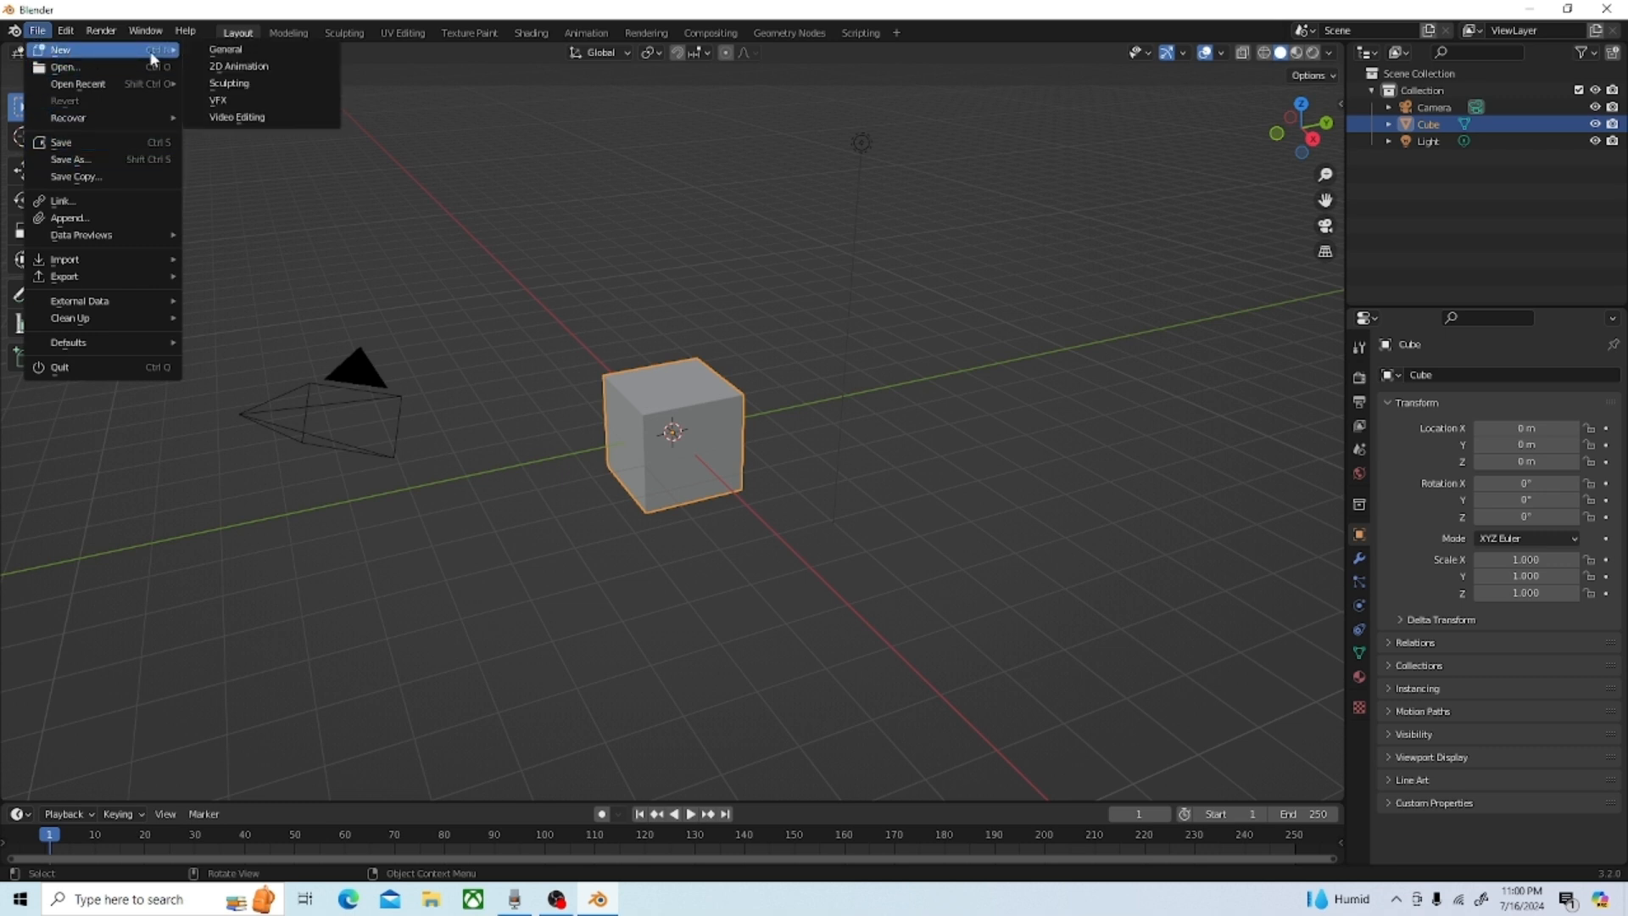
pyautogui.click(246, 68)
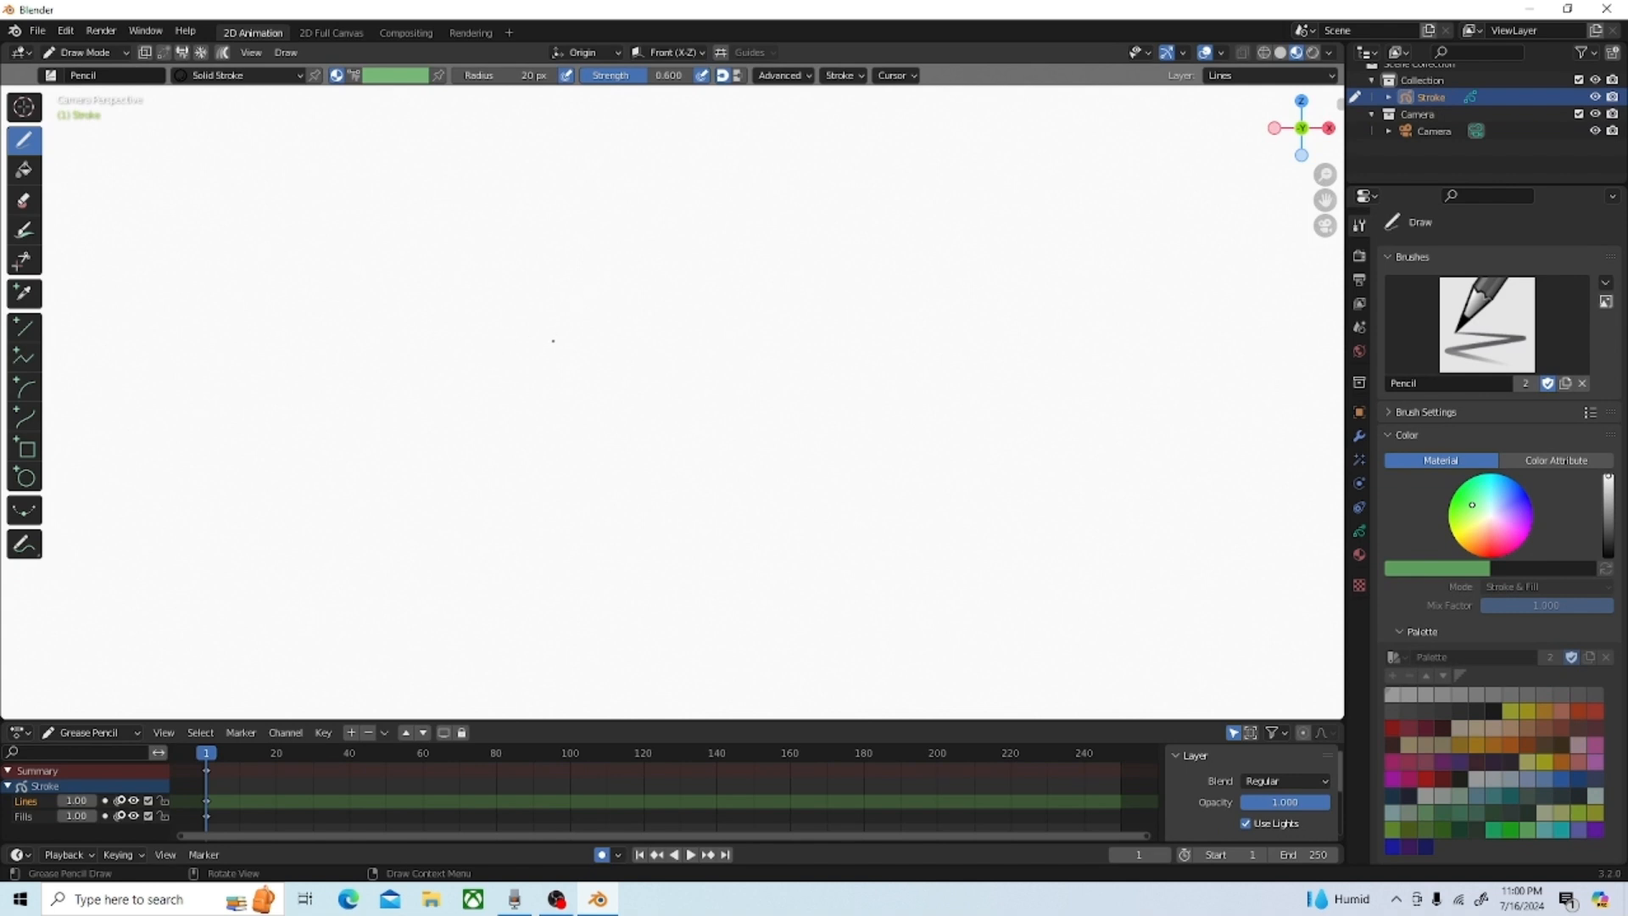
# Step: Examine the white canvas and the camera in the 3D space around it, ending back in the camera view
pyautogui.scroll(-3, 552, 340)
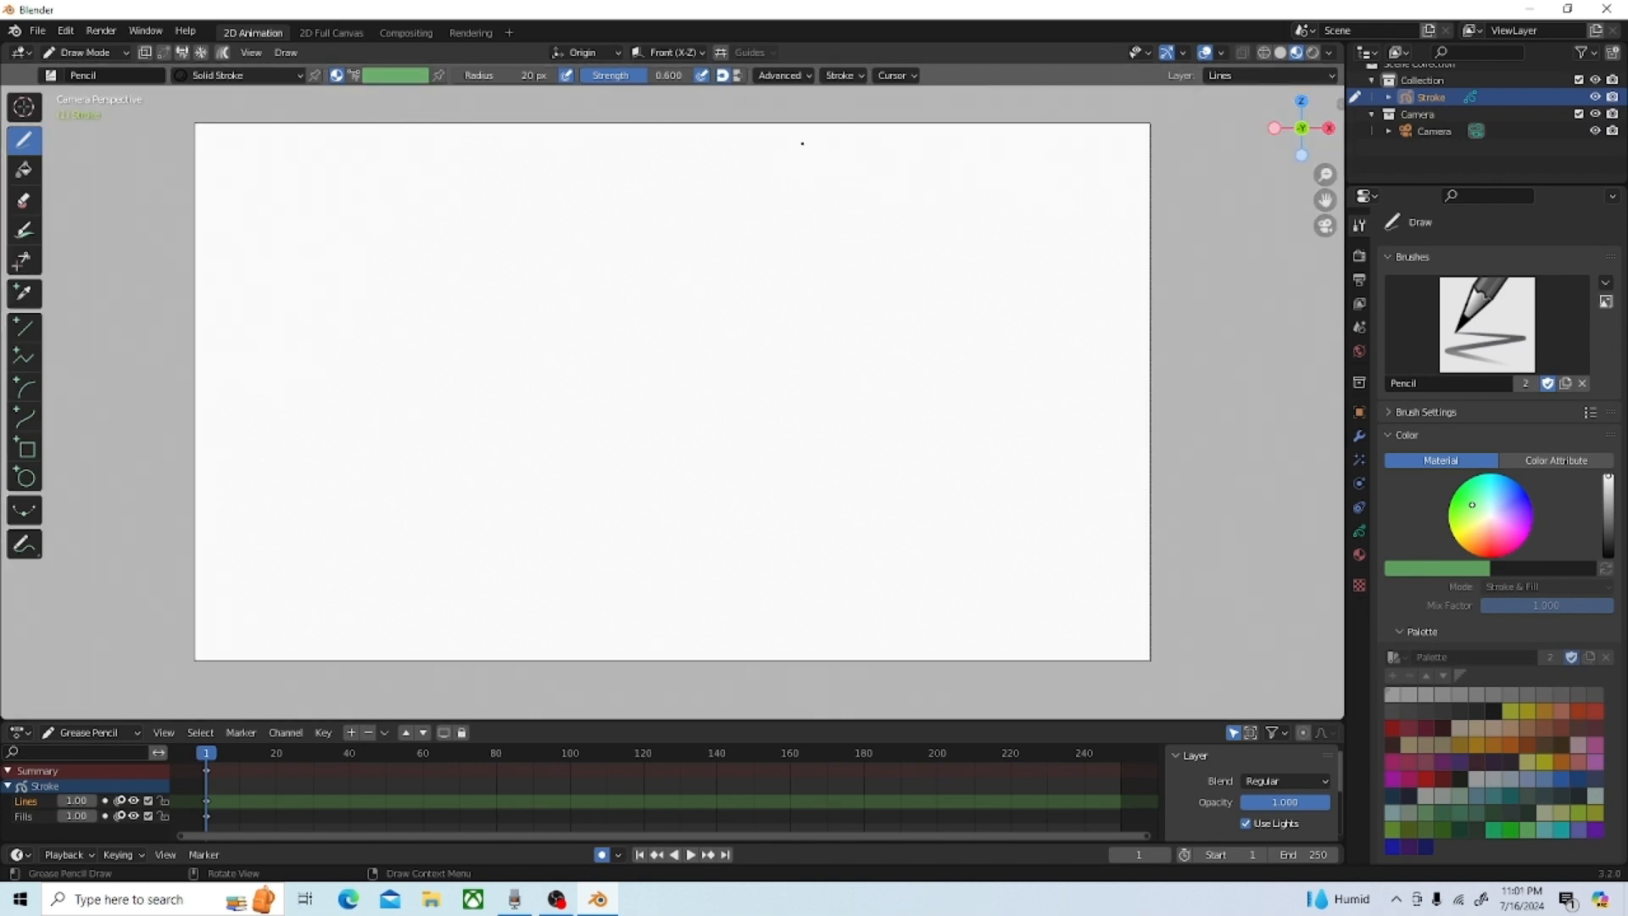
pyautogui.scroll(-1, 489, 462)
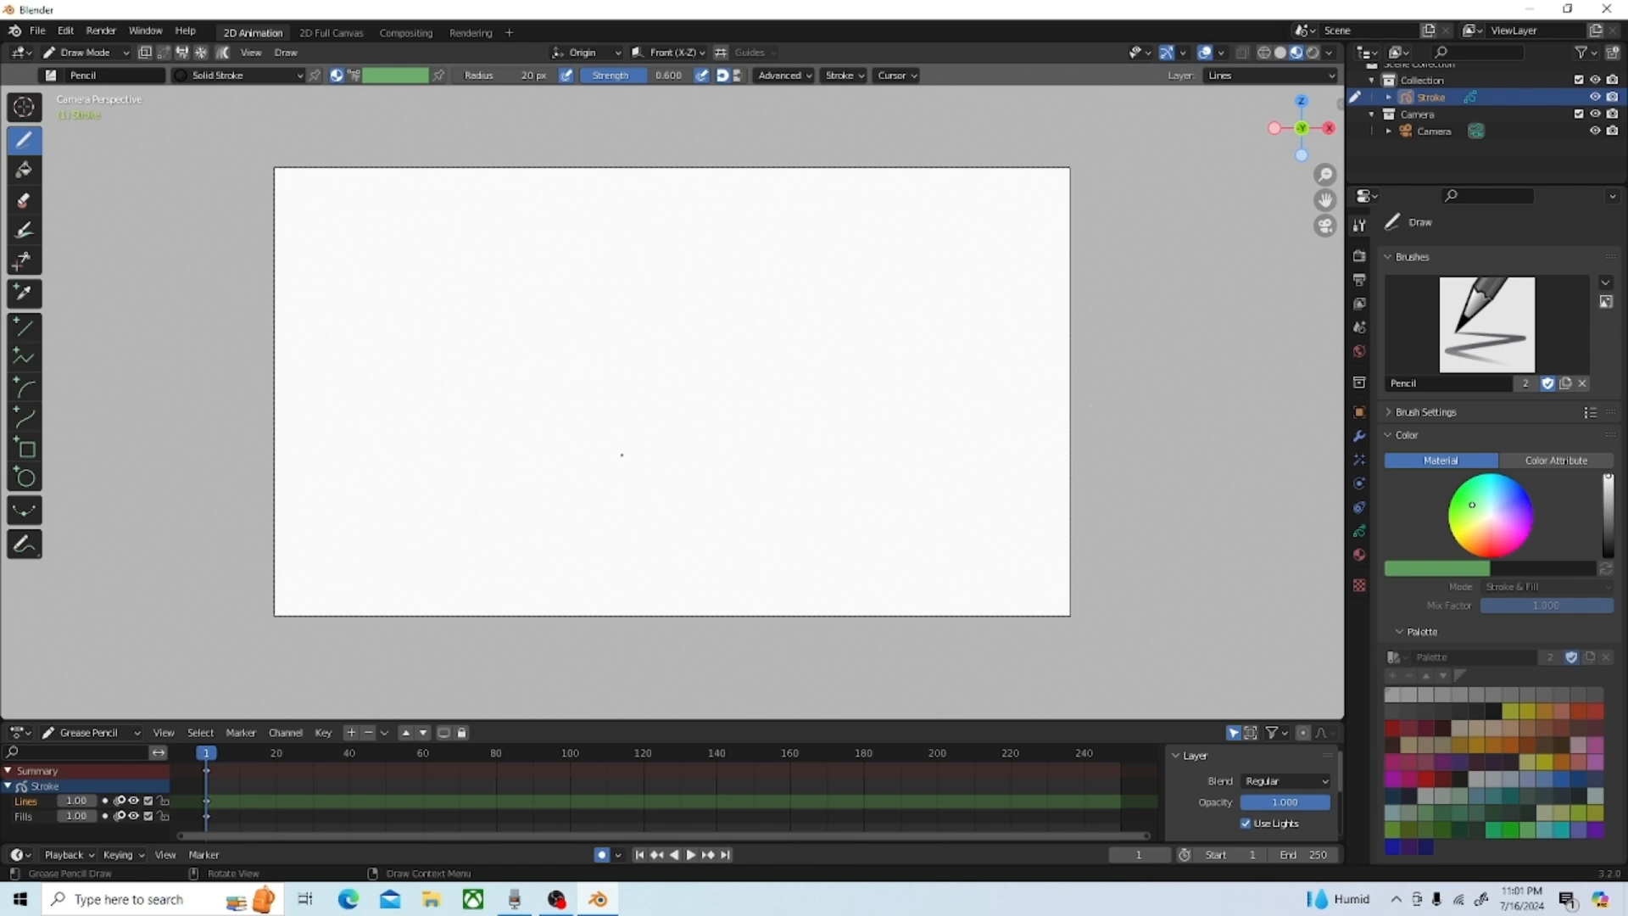
pyautogui.moveTo(681, 365); pyautogui.dragTo(596, 420, button='middle')
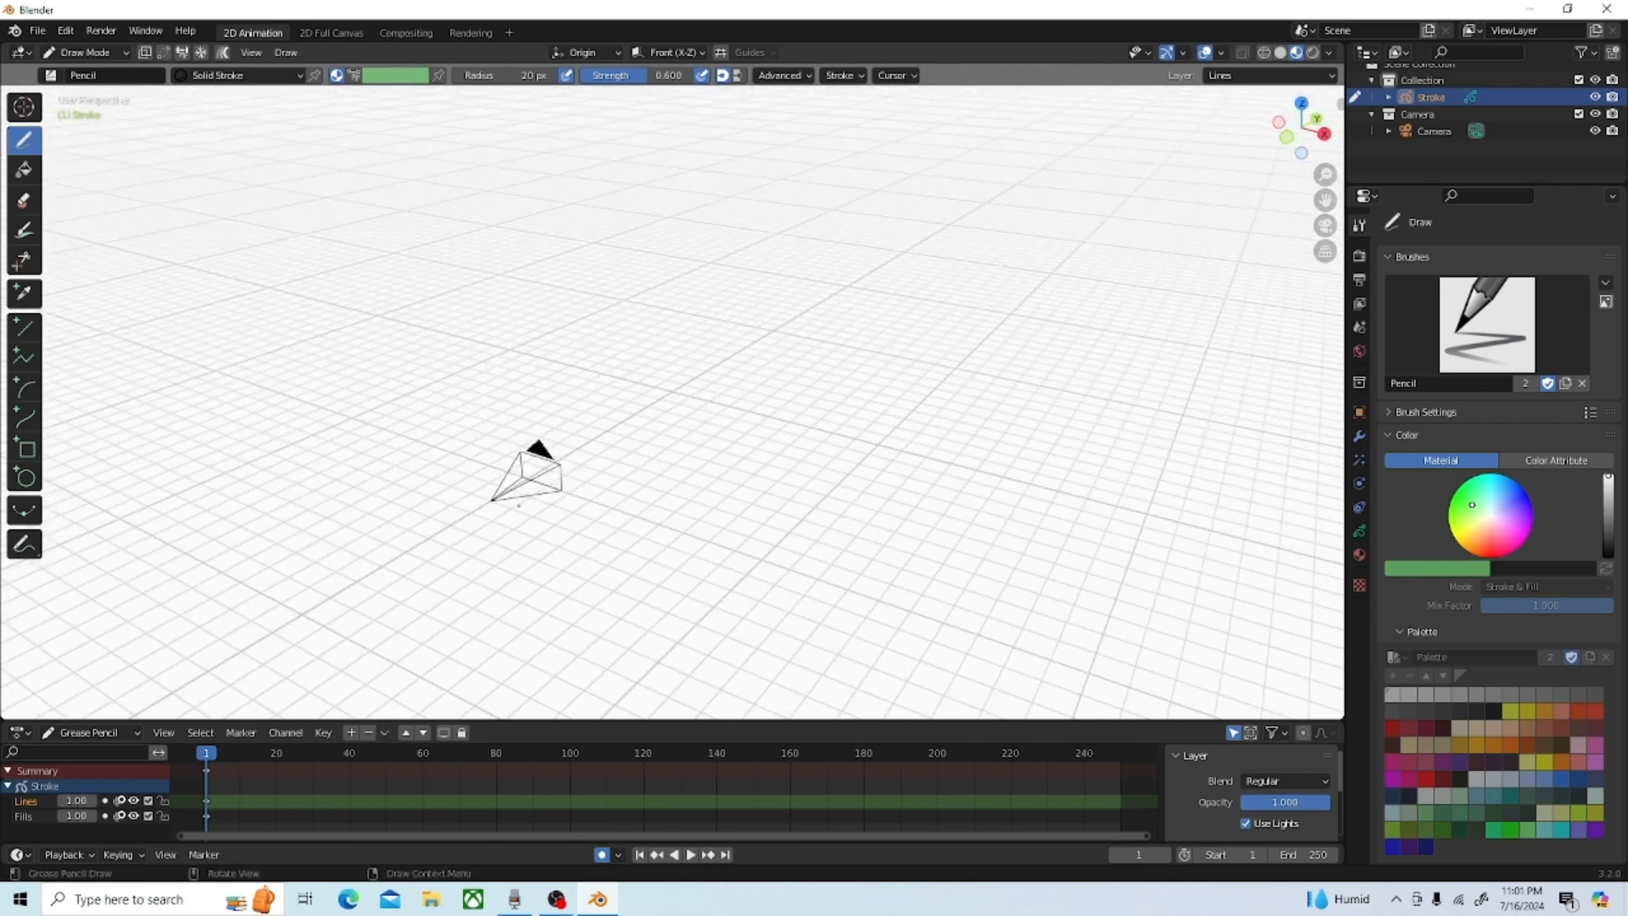
pyautogui.scroll(4, 523, 497)
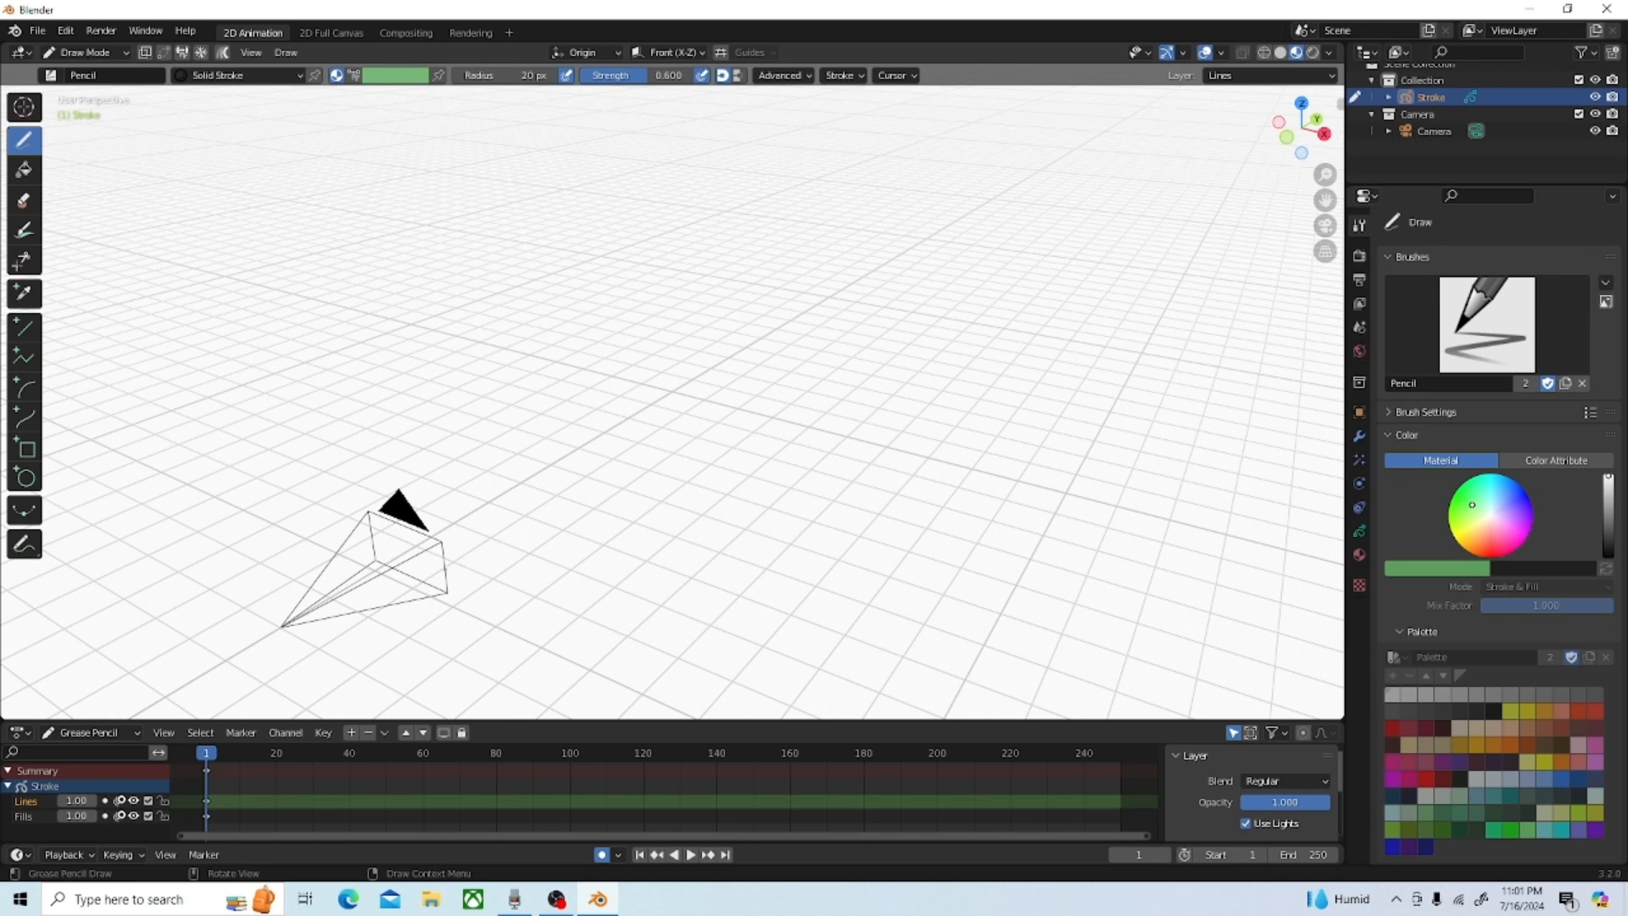
pyautogui.click(1327, 227)
pyautogui.moveTo(871, 351); pyautogui.dragTo(812, 379, button='middle')
pyautogui.scroll(-1, 811, 378)
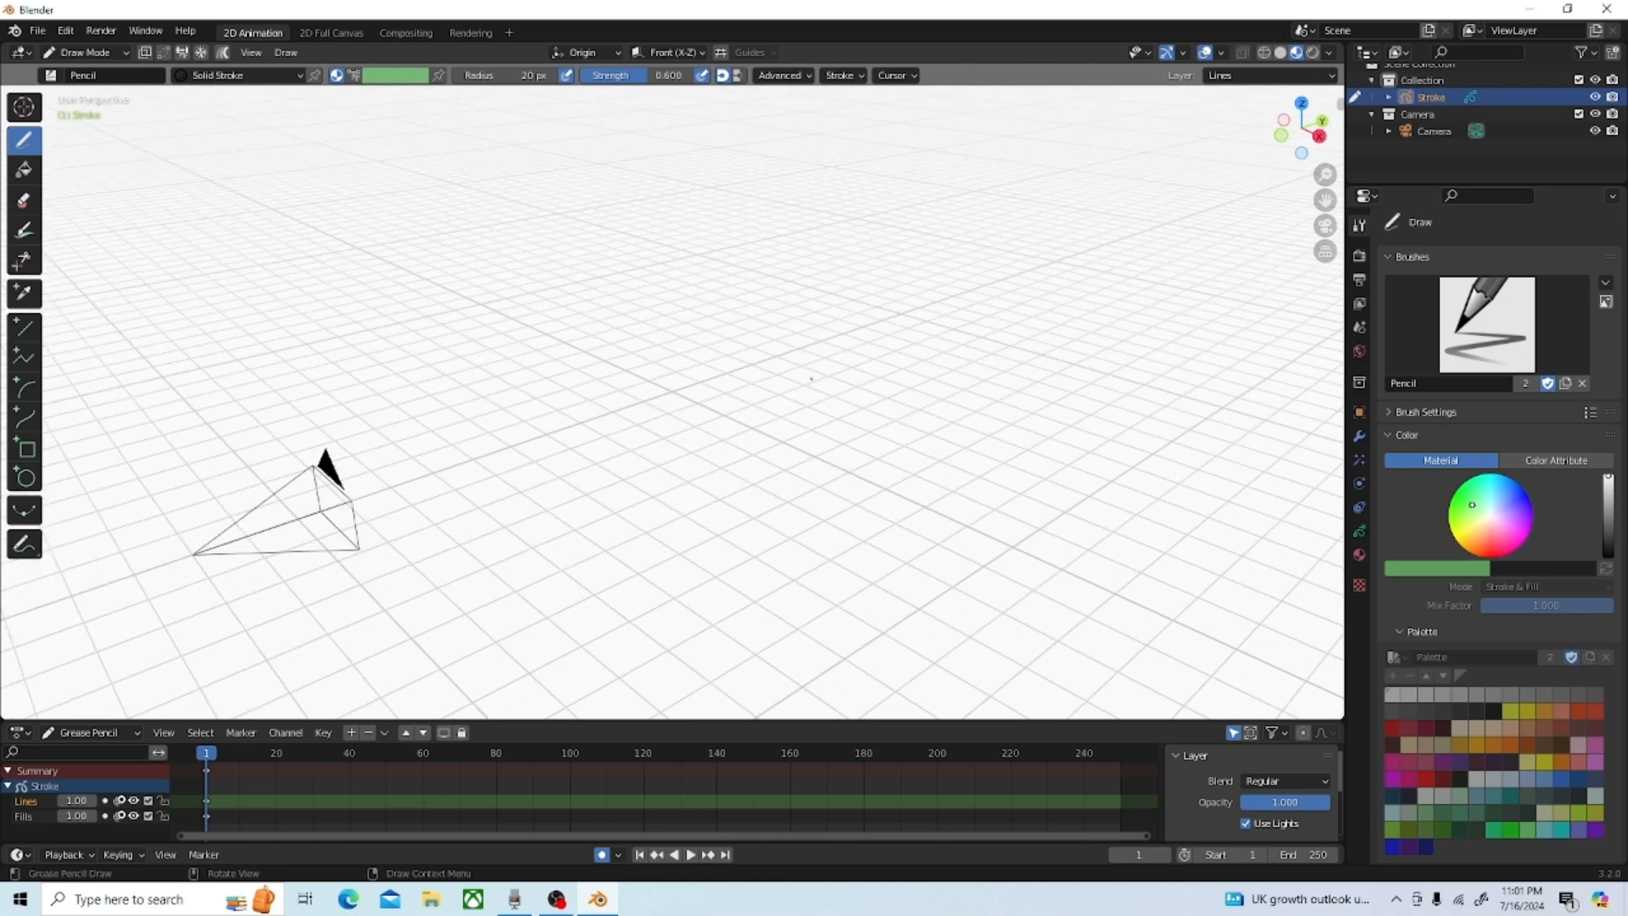
pyautogui.press('KP_0')
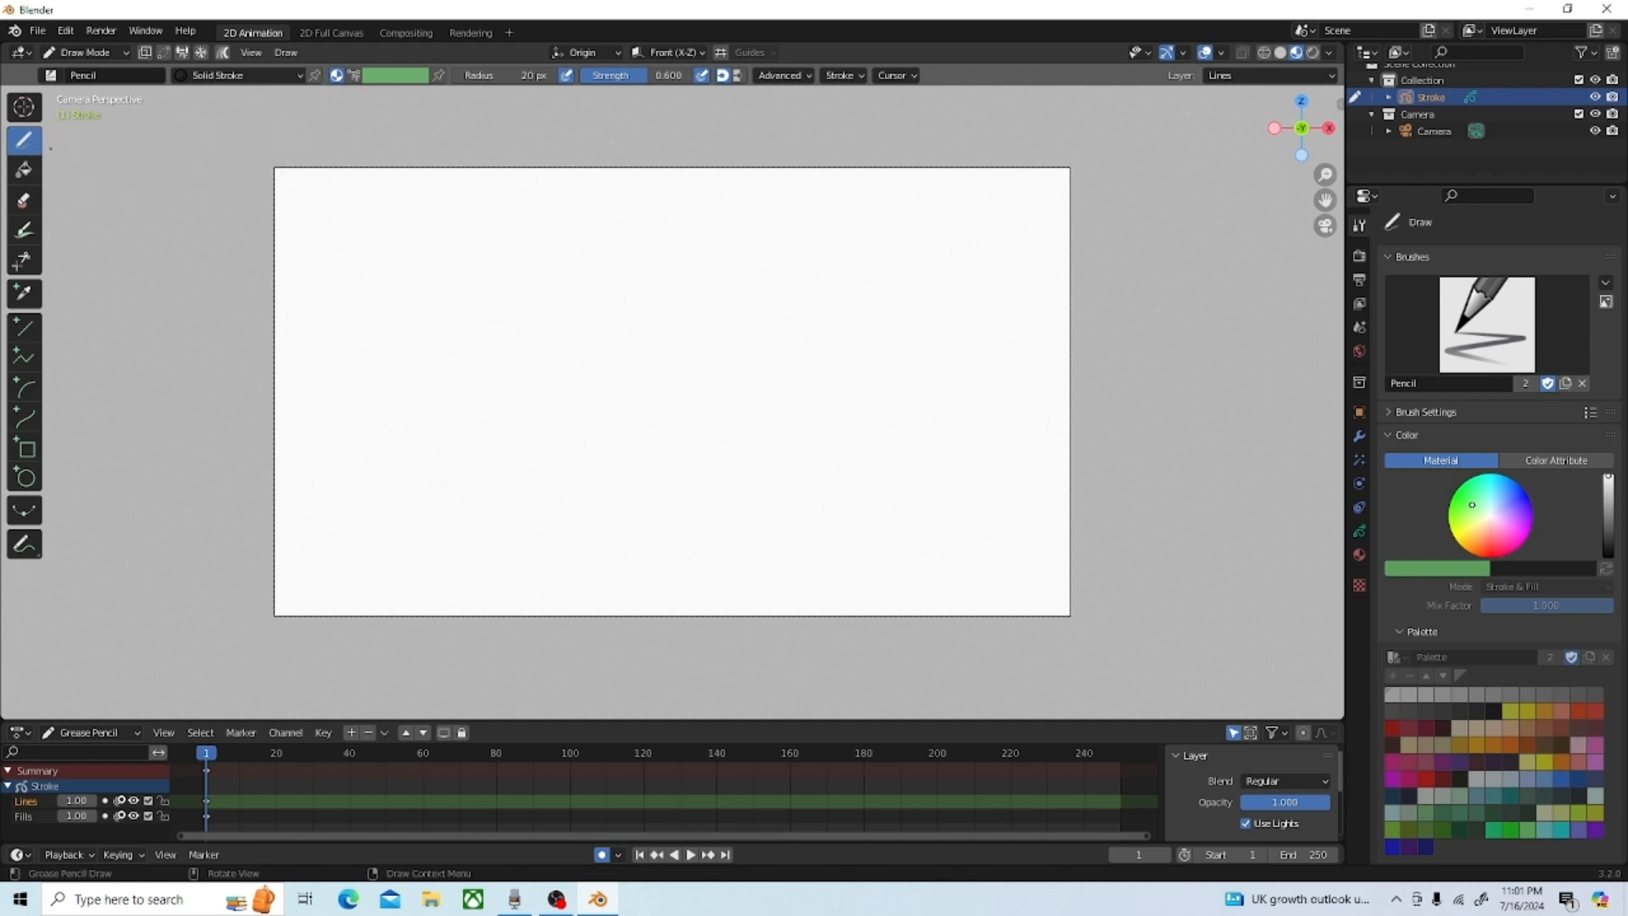
# Step: Try a looping Pencil scribble and partial erasing with Eraser Soft on the canvas, and undo both
pyautogui.moveTo(466, 469)
pyautogui.mouseDown()
pyautogui.moveTo(766, 330)
pyautogui.moveTo(585, 496)
pyautogui.moveTo(826, 268)
pyautogui.moveTo(848, 448)
pyautogui.moveTo(776, 373)
pyautogui.moveTo(527, 301)
pyautogui.moveTo(383, 345)
pyautogui.moveTo(804, 484)
pyautogui.mouseUp()
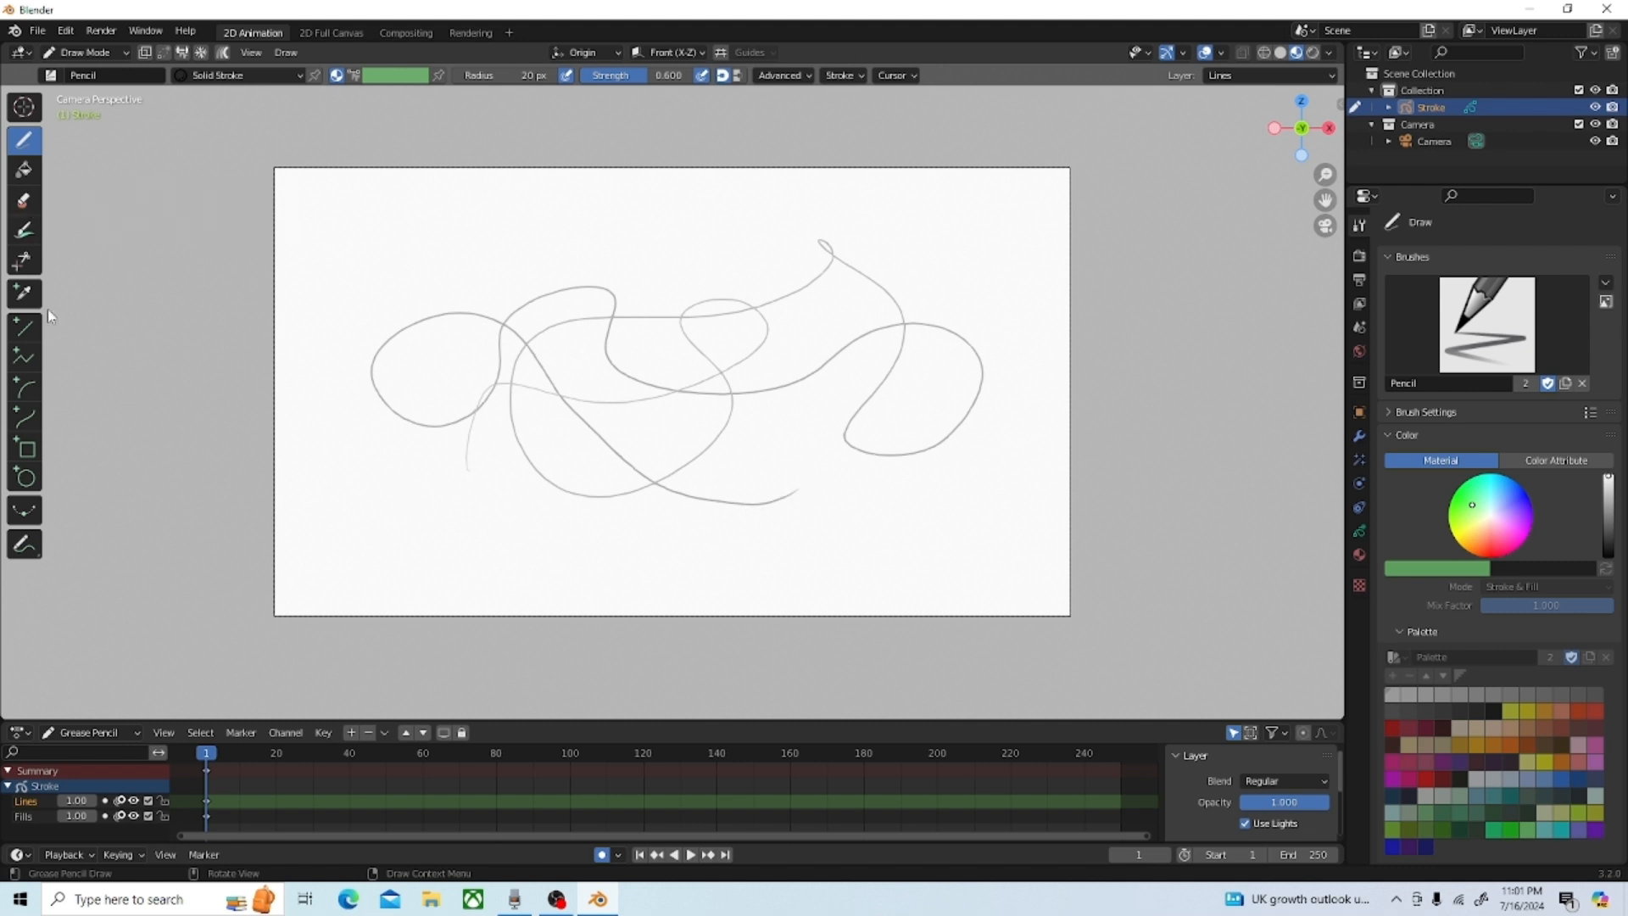
pyautogui.click(23, 201)
pyautogui.moveTo(444, 334)
pyautogui.mouseDown()
pyautogui.moveTo(472, 316)
pyautogui.moveTo(581, 393)
pyautogui.moveTo(711, 338)
pyautogui.moveTo(919, 348)
pyautogui.moveTo(839, 345)
pyautogui.moveTo(640, 455)
pyautogui.moveTo(498, 499)
pyautogui.moveTo(527, 334)
pyautogui.moveTo(356, 356)
pyautogui.moveTo(415, 353)
pyautogui.moveTo(585, 456)
pyautogui.moveTo(701, 465)
pyautogui.moveTo(359, 537)
pyautogui.moveTo(250, 396)
pyautogui.mouseUp()
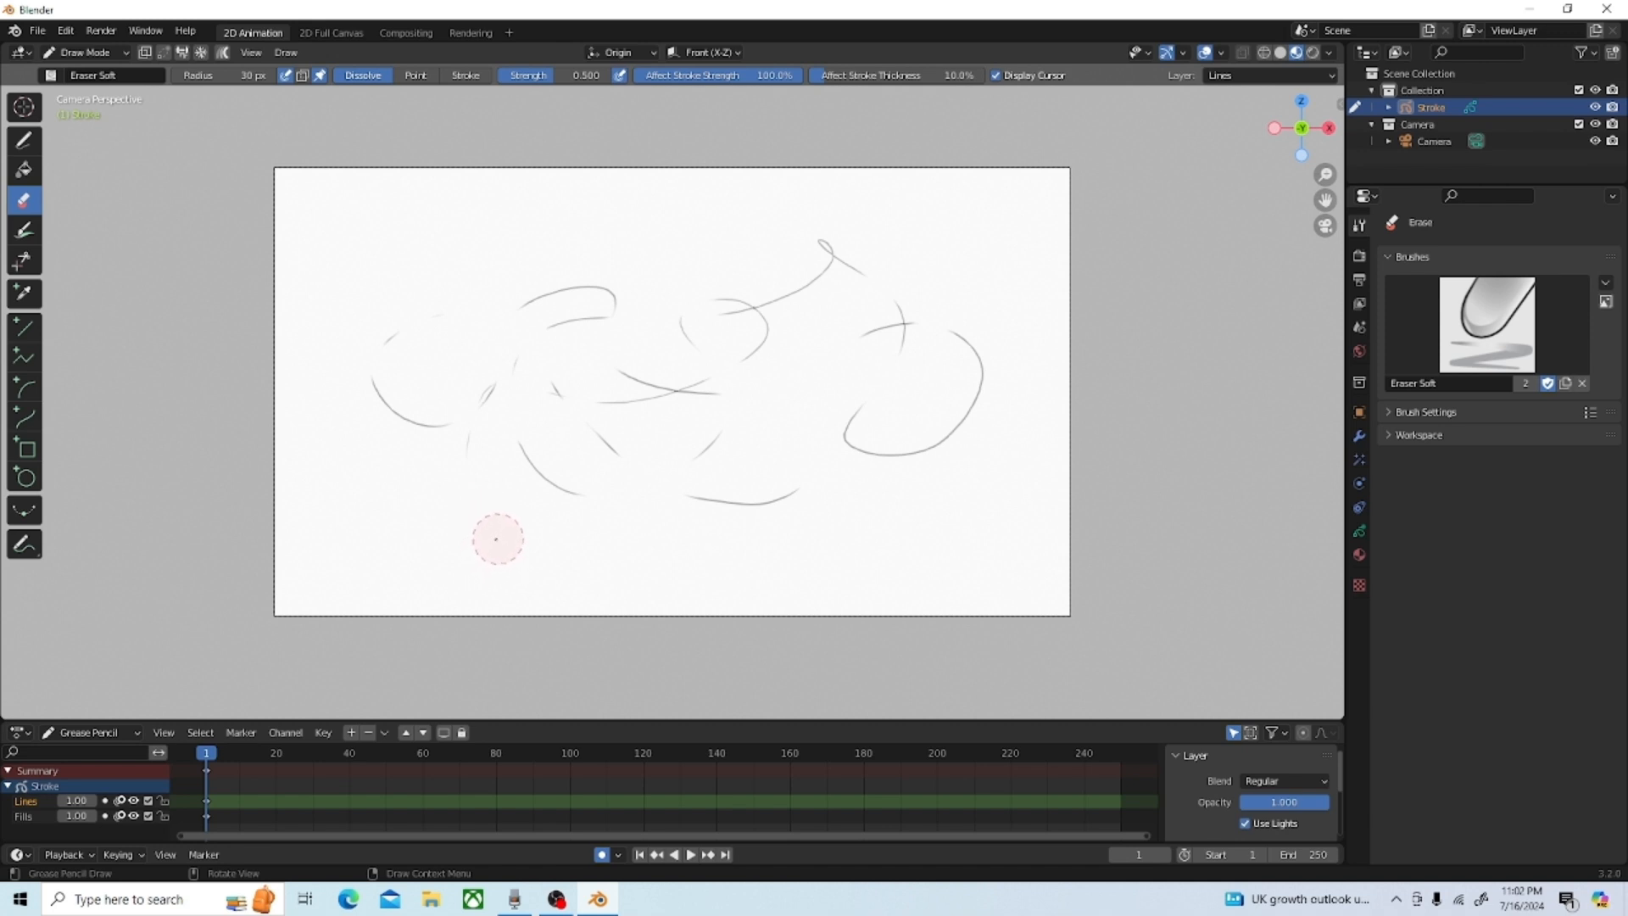
pyautogui.hotkey('ctrl', 'z')
pyautogui.hotkey('ctrl', 'z')
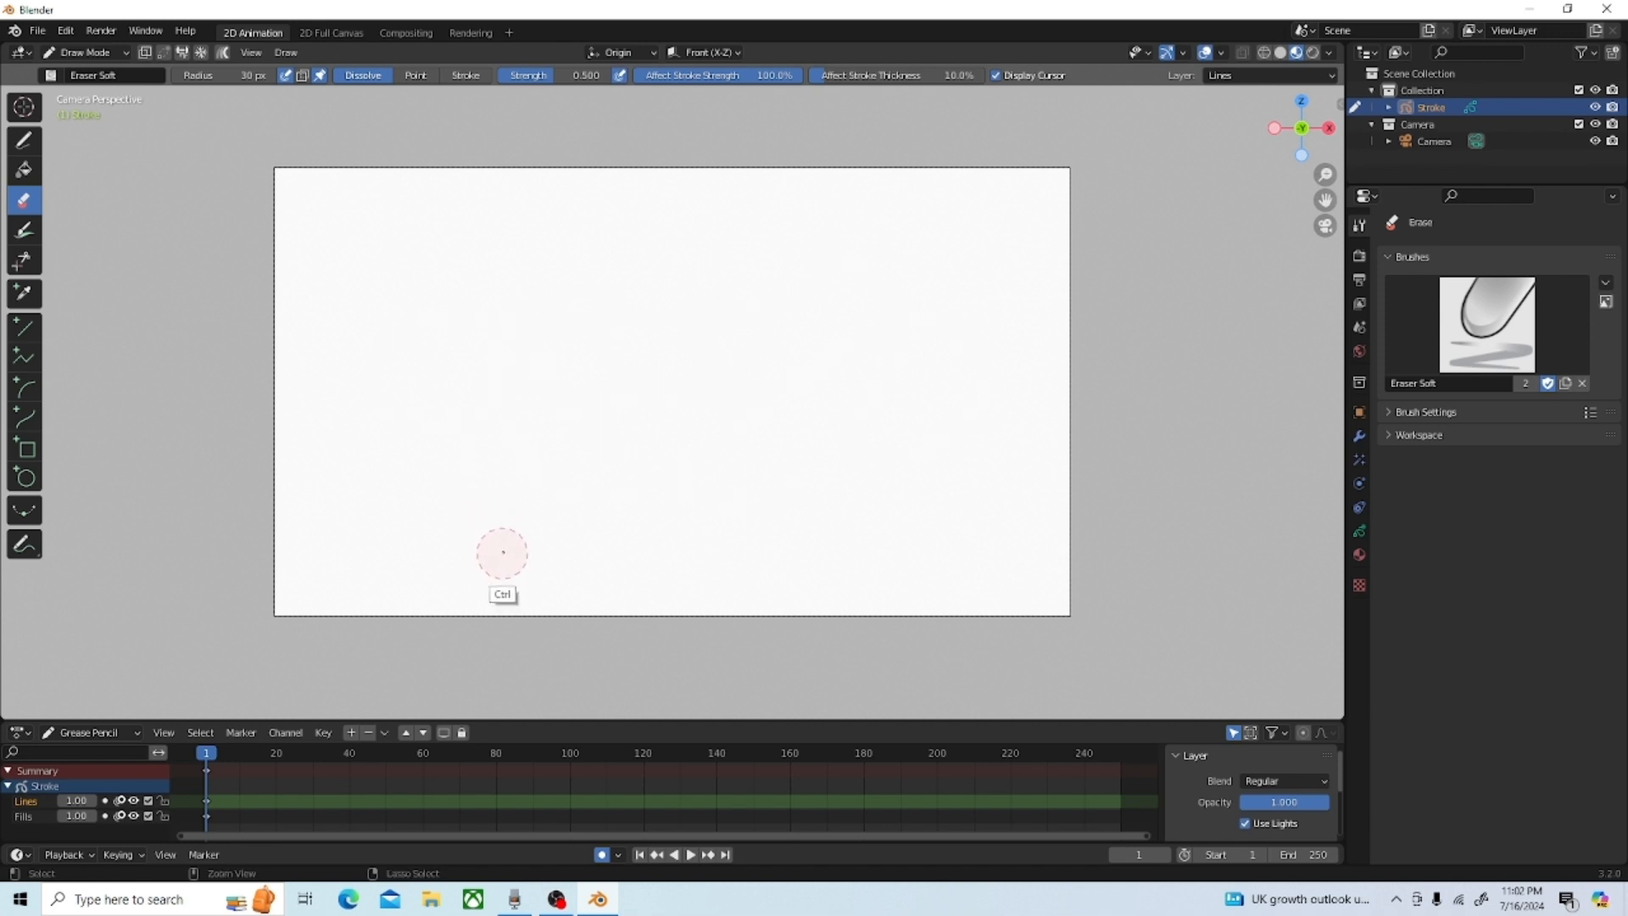
# Step: Switch the Draw tool to the Marker Chisel brush and draw a looping black stroke on the canvas
pyautogui.click(24, 139)
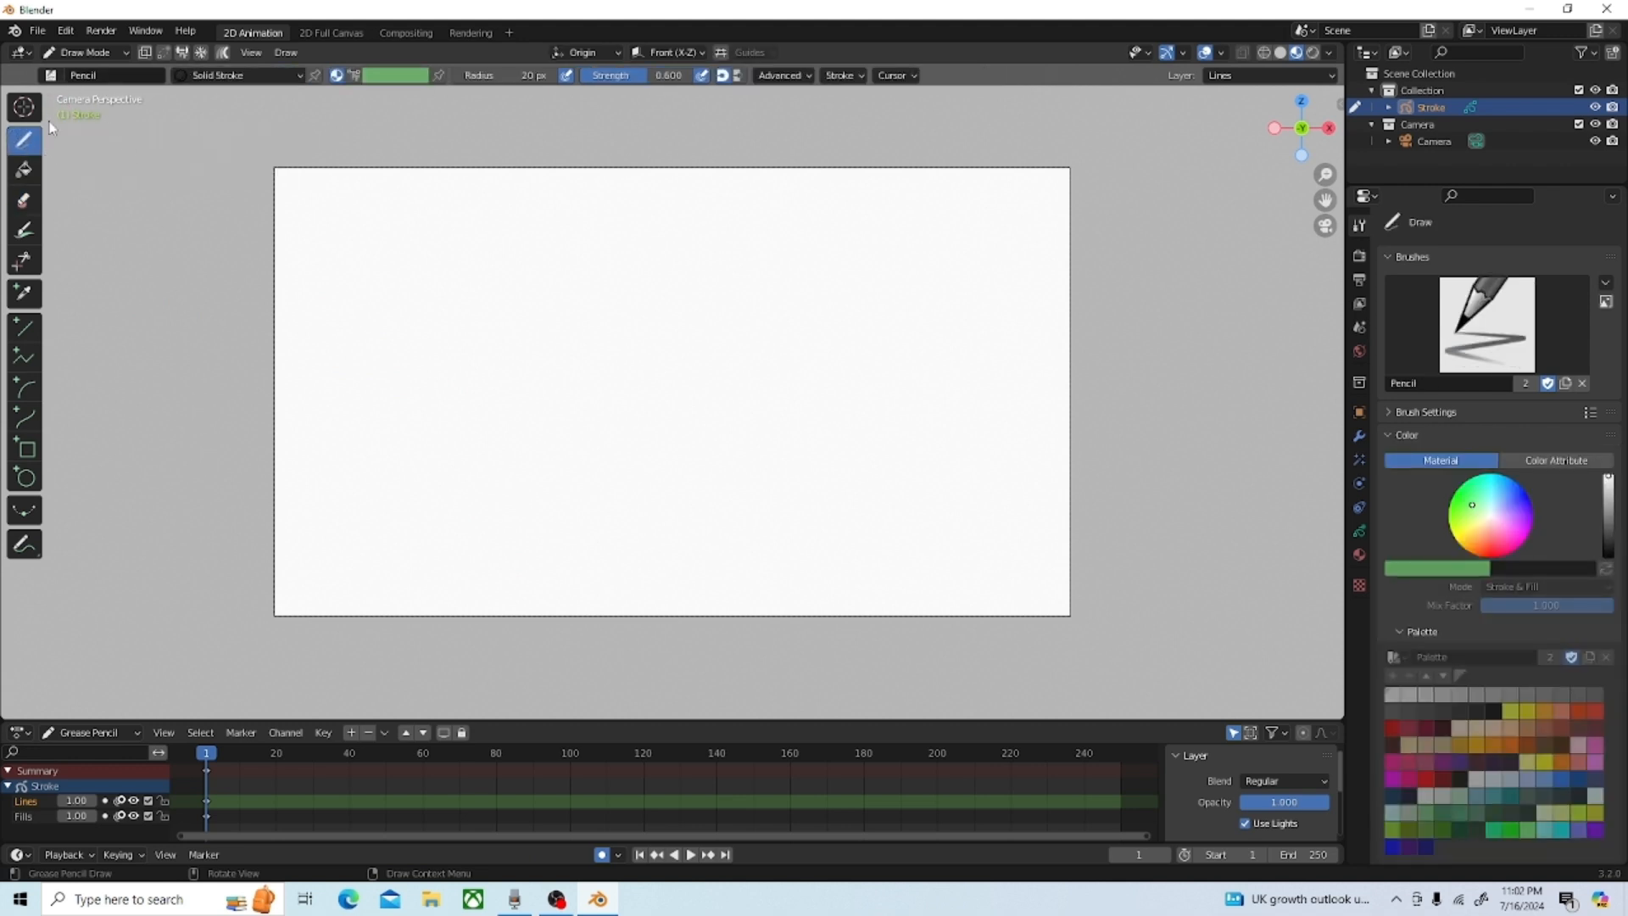
pyautogui.click(51, 74)
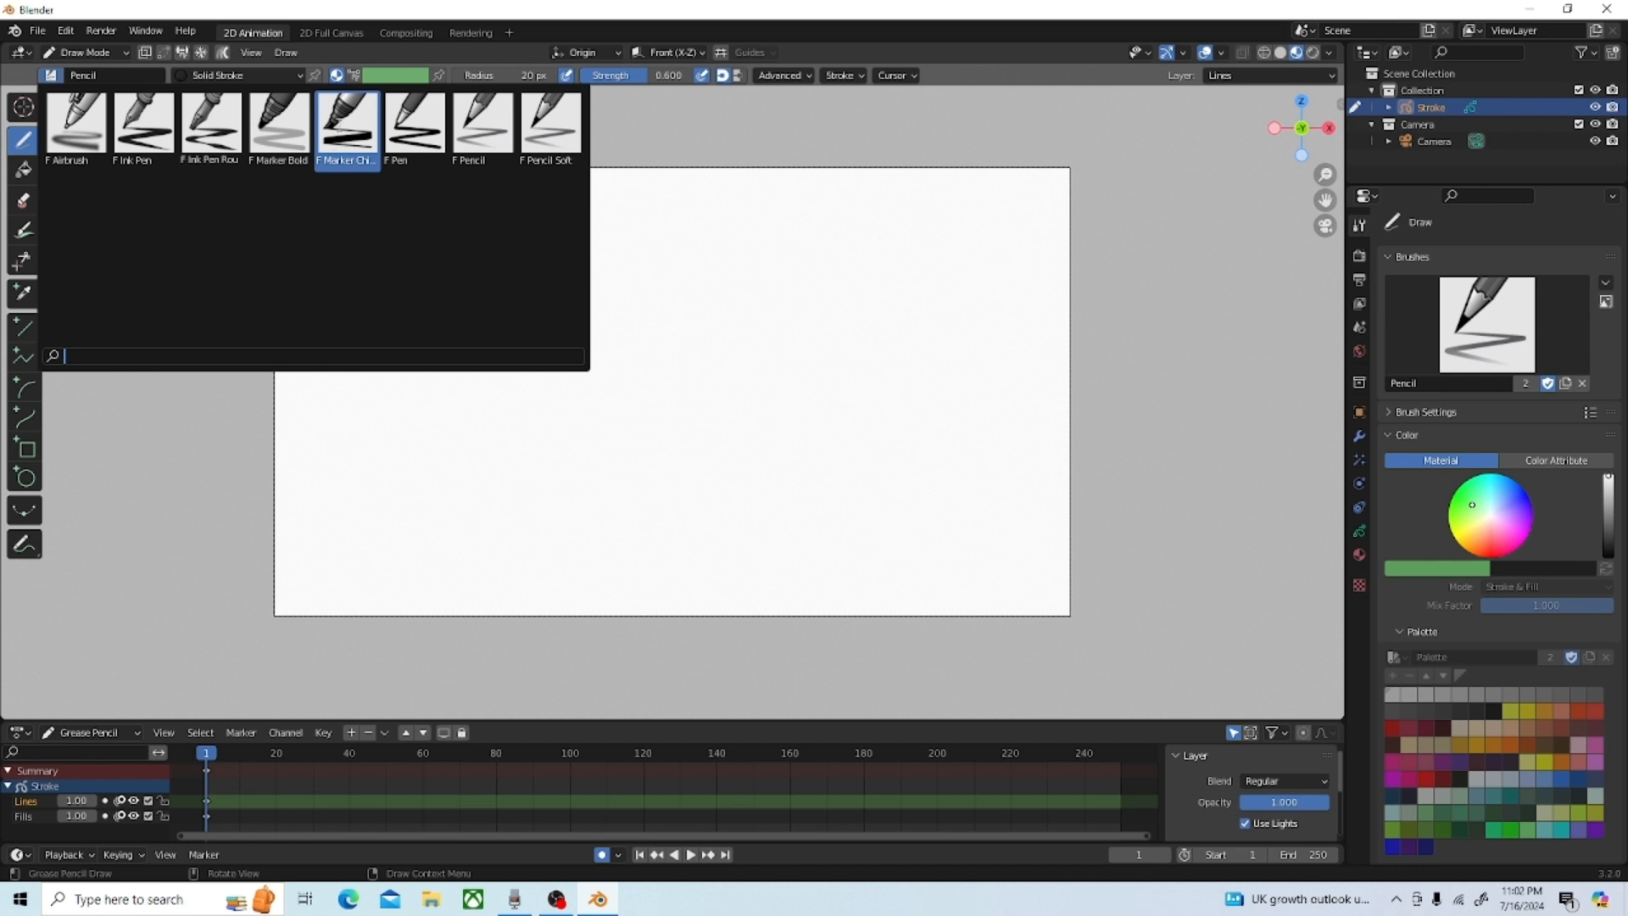
pyautogui.click(343, 130)
pyautogui.moveTo(440, 448)
pyautogui.mouseDown()
pyautogui.moveTo(443, 419)
pyautogui.moveTo(662, 307)
pyautogui.moveTo(881, 290)
pyautogui.moveTo(742, 435)
pyautogui.moveTo(618, 363)
pyautogui.moveTo(545, 266)
pyautogui.moveTo(411, 247)
pyautogui.moveTo(412, 226)
pyautogui.mouseUp()
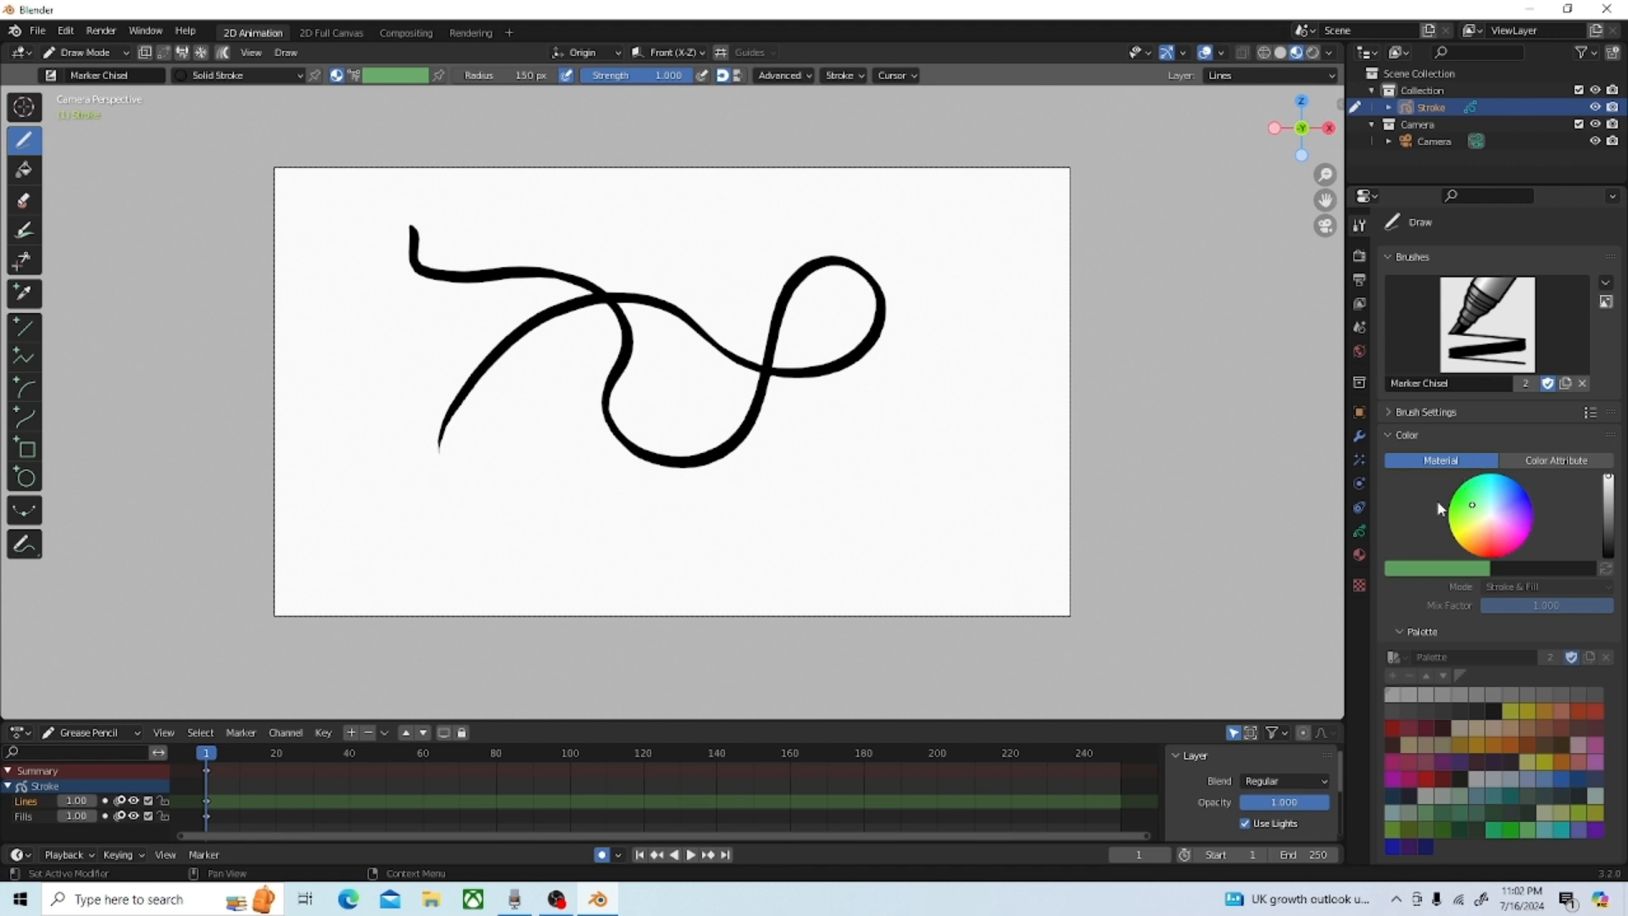
# Step: Switch the brush colour to Color Attribute and draw one looping stroke in bright blue and another in darker blue
pyautogui.click(1544, 460)
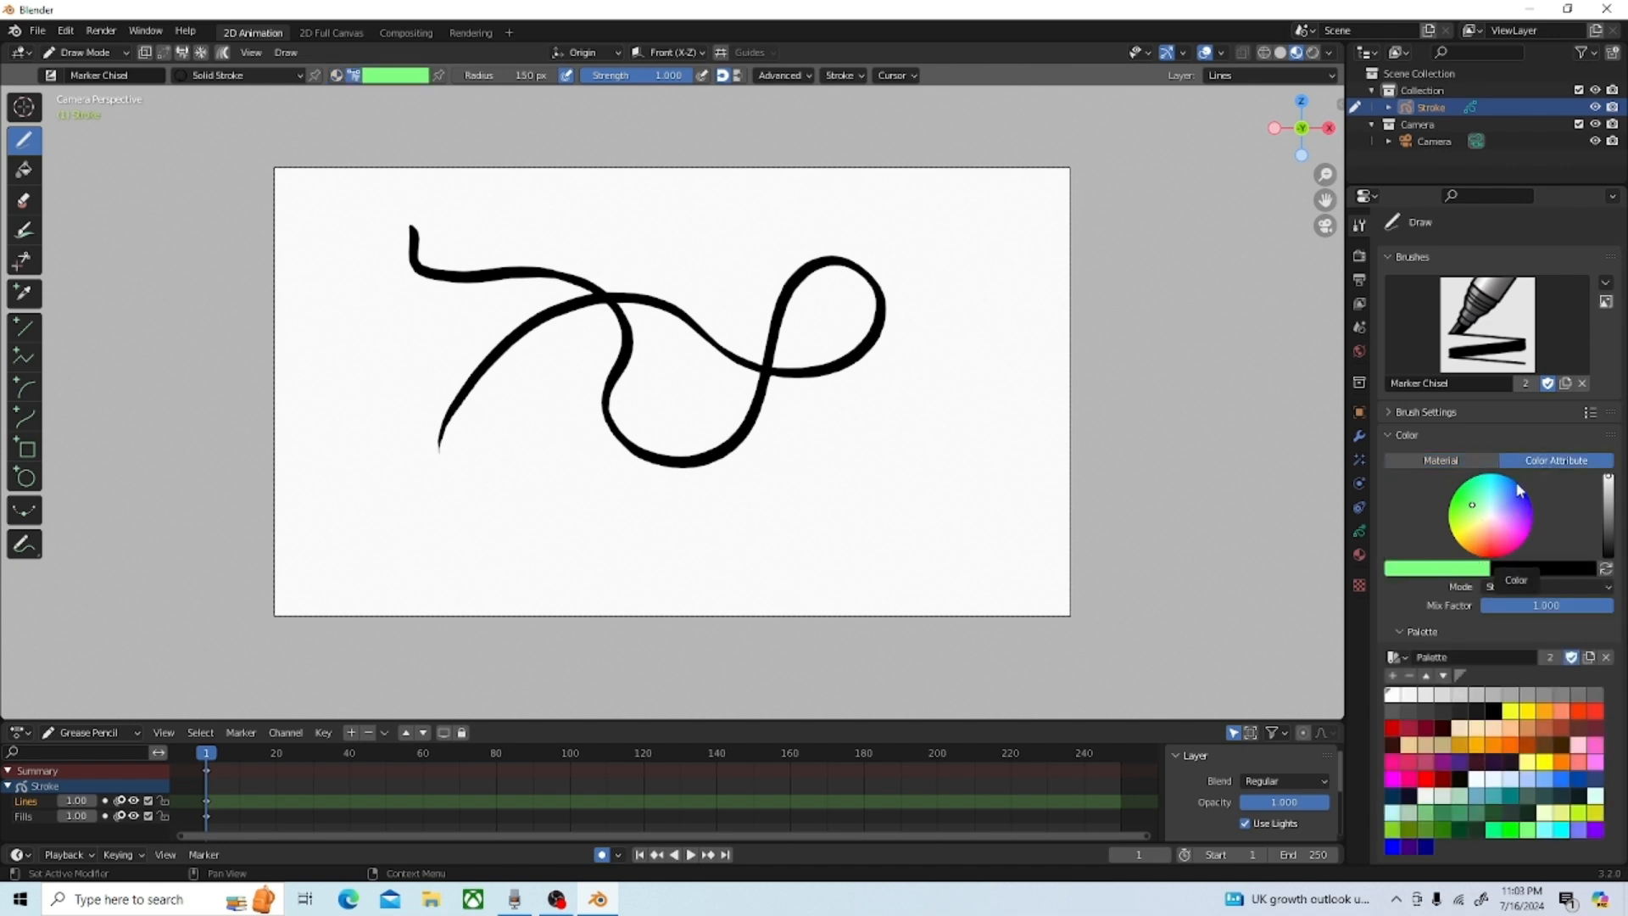
pyautogui.click(1524, 504)
pyautogui.moveTo(1013, 483)
pyautogui.mouseDown()
pyautogui.moveTo(604, 315)
pyautogui.moveTo(638, 297)
pyautogui.moveTo(447, 322)
pyautogui.moveTo(814, 380)
pyautogui.moveTo(929, 429)
pyautogui.moveTo(976, 500)
pyautogui.mouseUp()
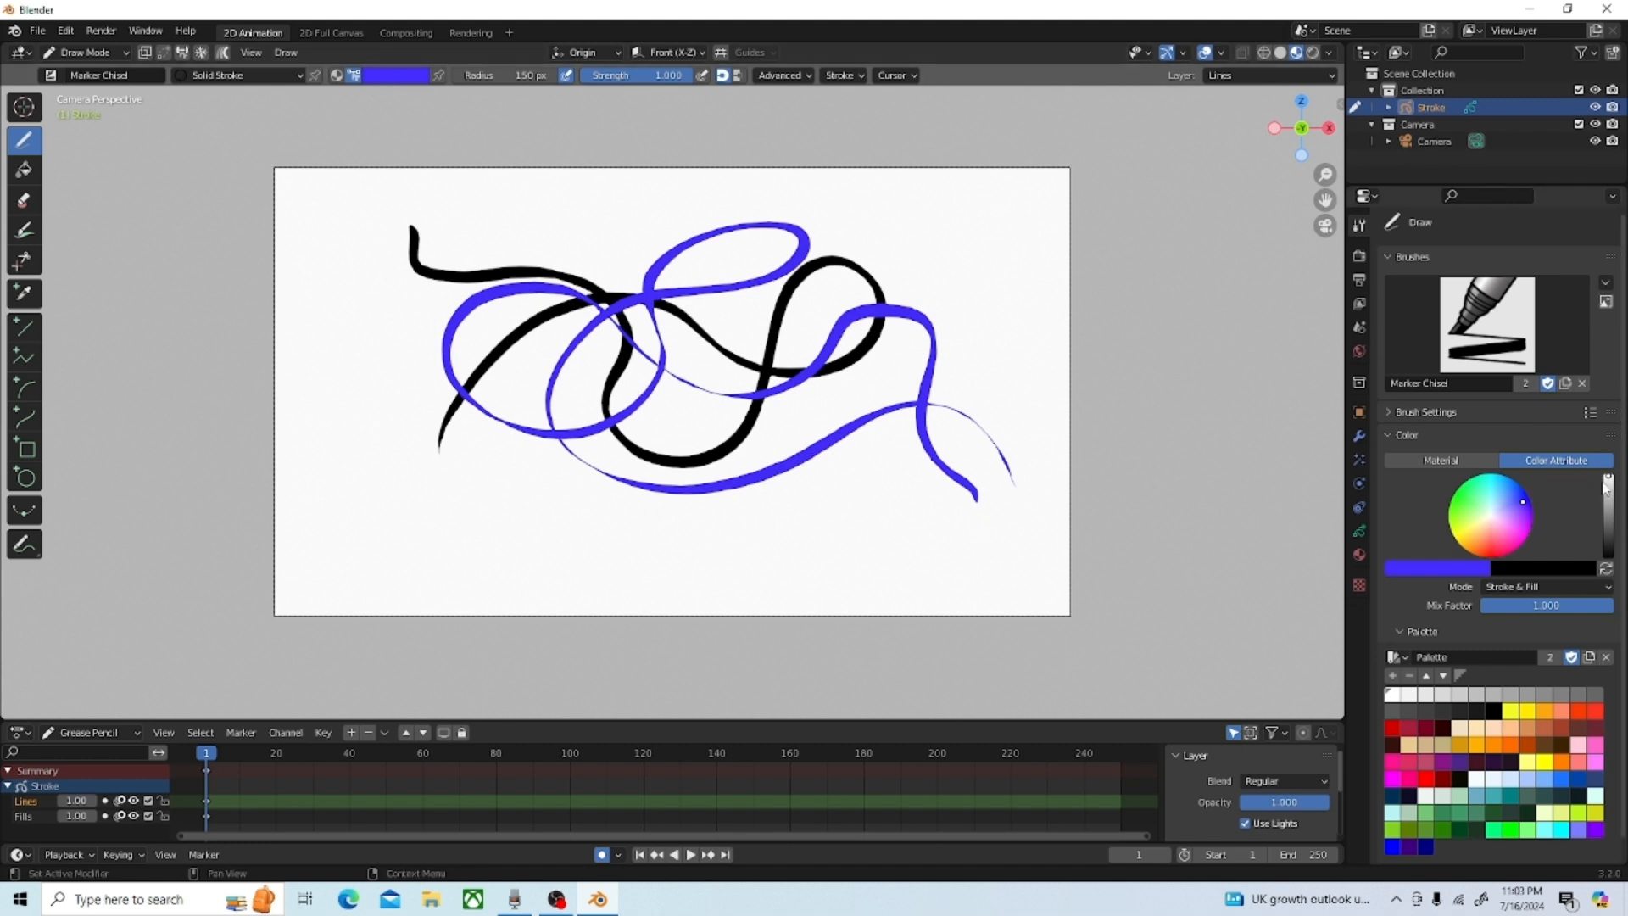
pyautogui.moveTo(1608, 480); pyautogui.dragTo(1608, 517)
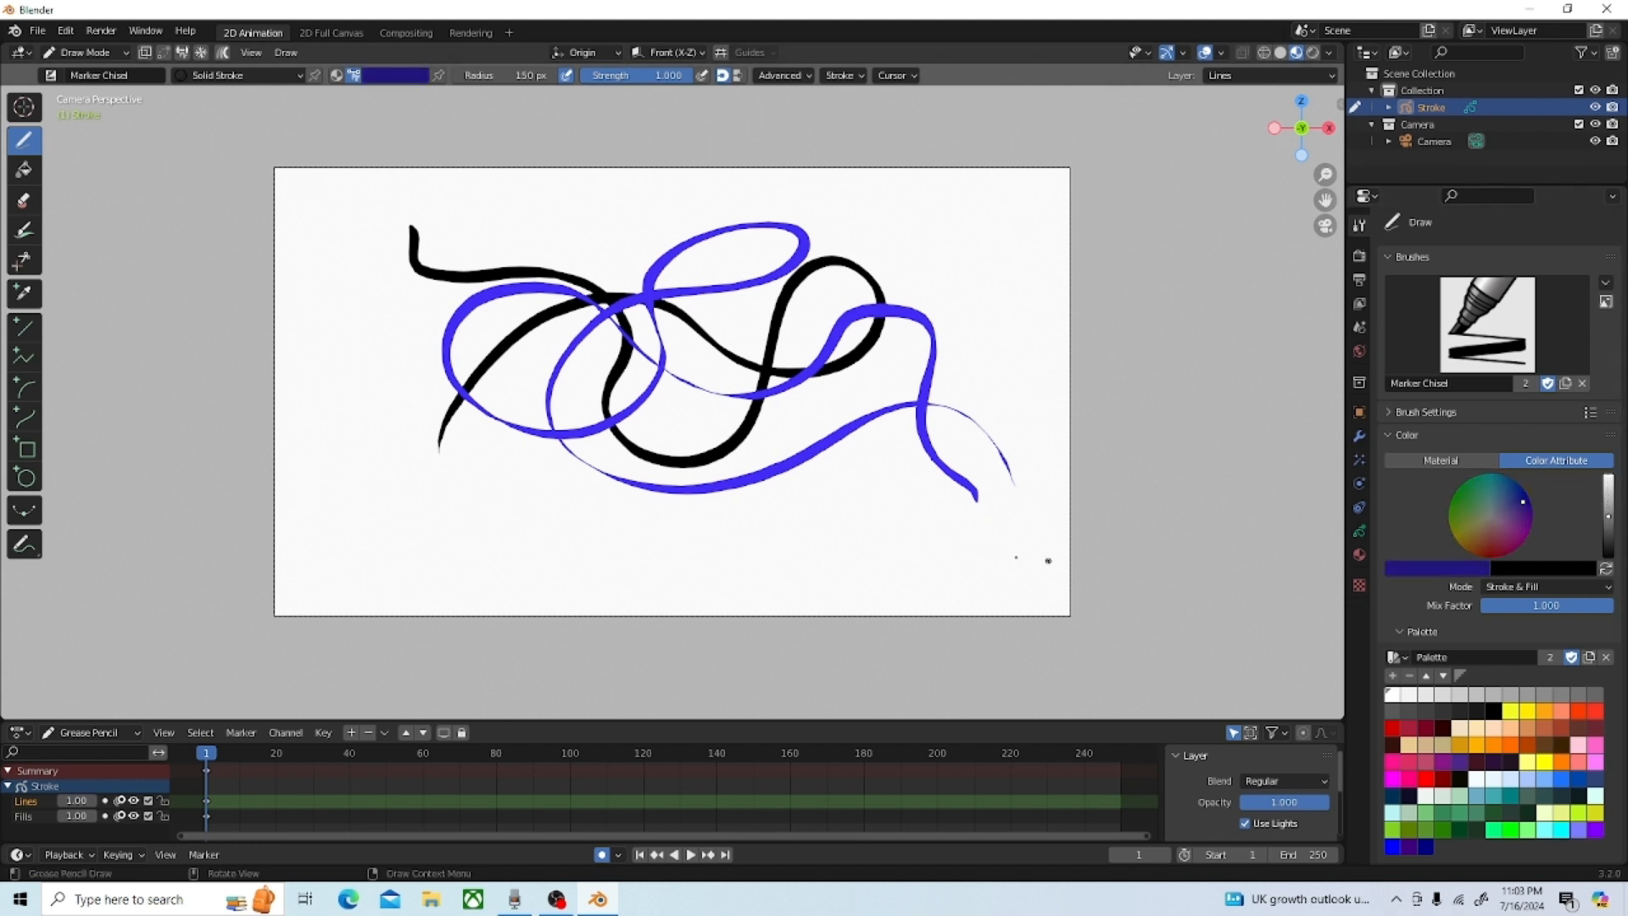
pyautogui.moveTo(861, 550)
pyautogui.mouseDown()
pyautogui.moveTo(942, 342)
pyautogui.moveTo(604, 428)
pyautogui.moveTo(729, 219)
pyautogui.moveTo(365, 322)
pyautogui.moveTo(667, 420)
pyautogui.moveTo(816, 507)
pyautogui.mouseUp()
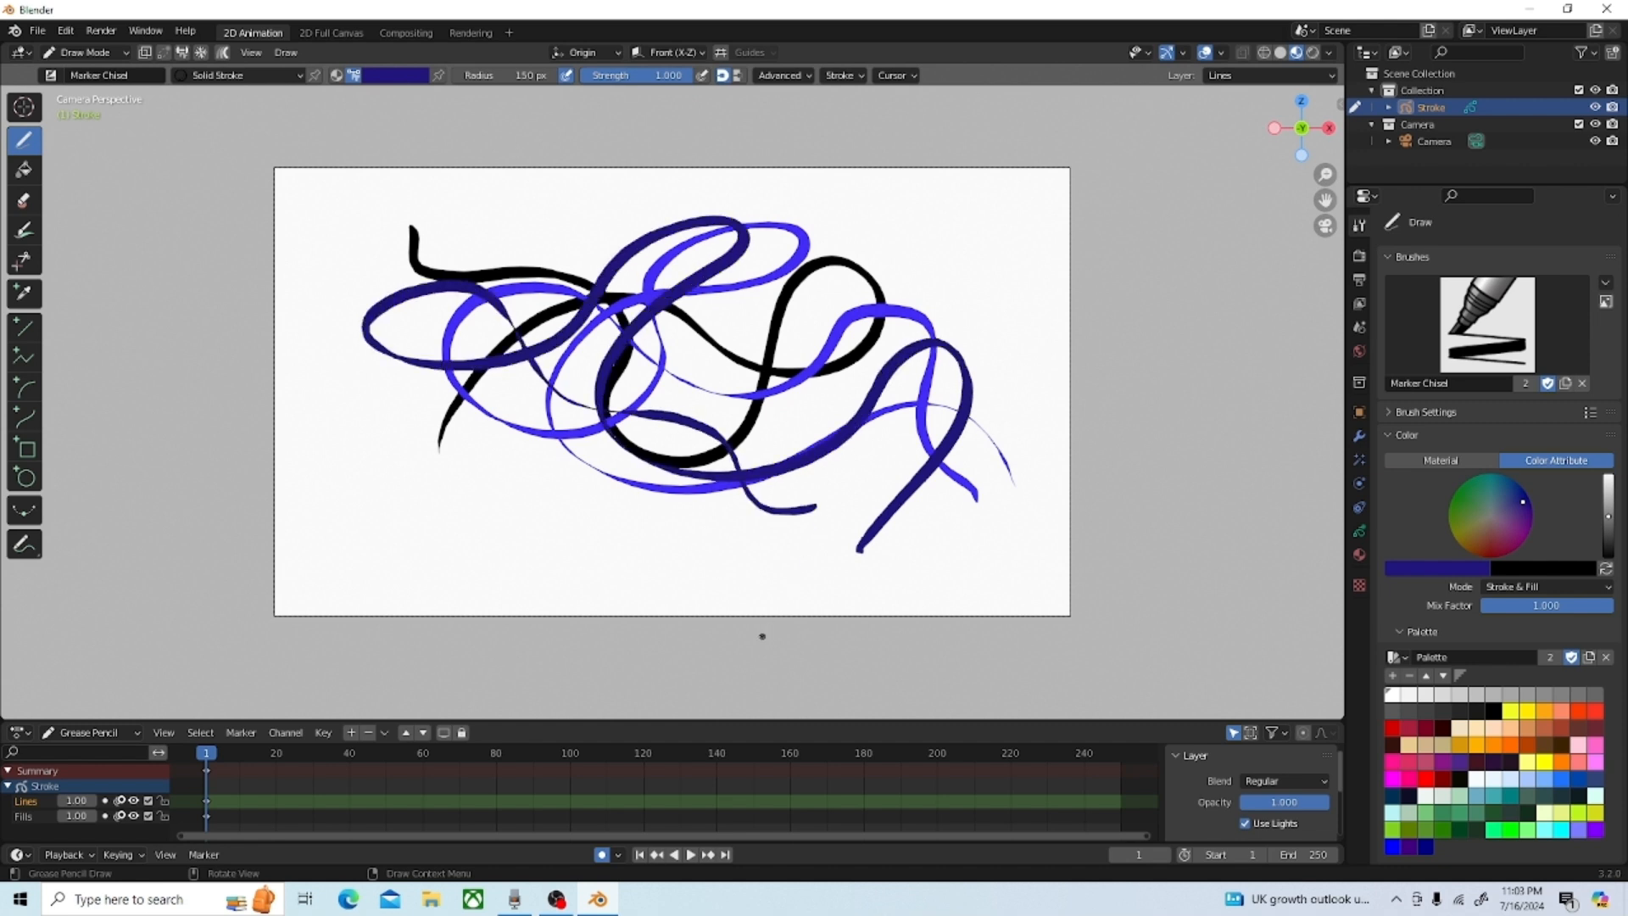
# Step: Undo the three marker strokes and draw a new looping dark blue stroke near the middle of the canvas
pyautogui.hotkey('ctrl', 'z')
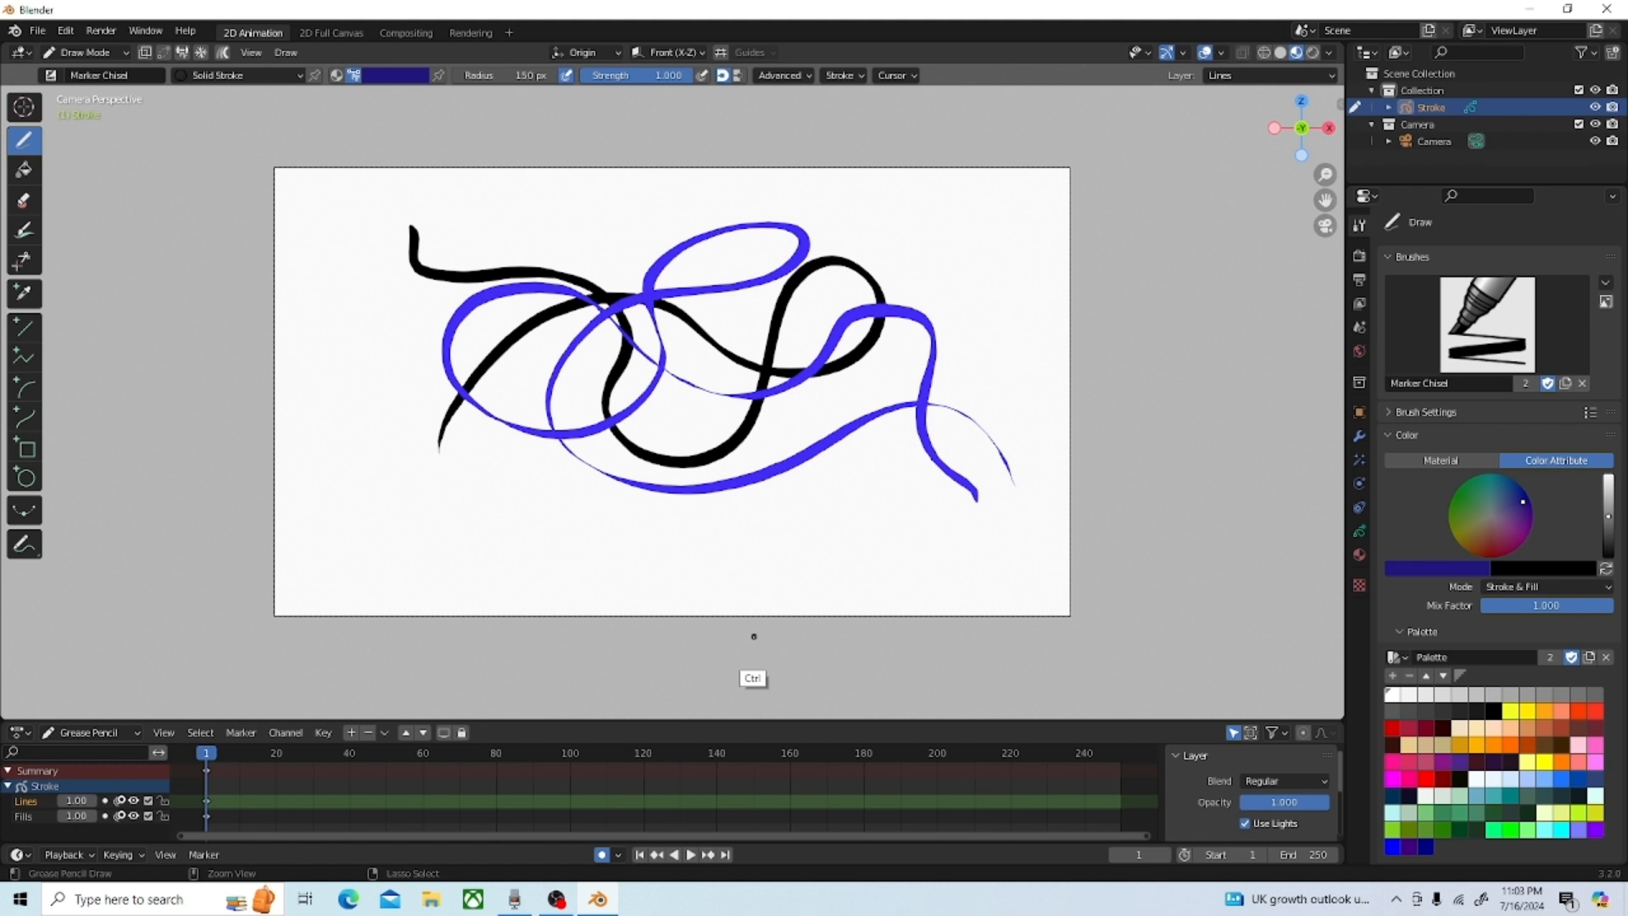
pyautogui.hotkey('ctrl', 'z')
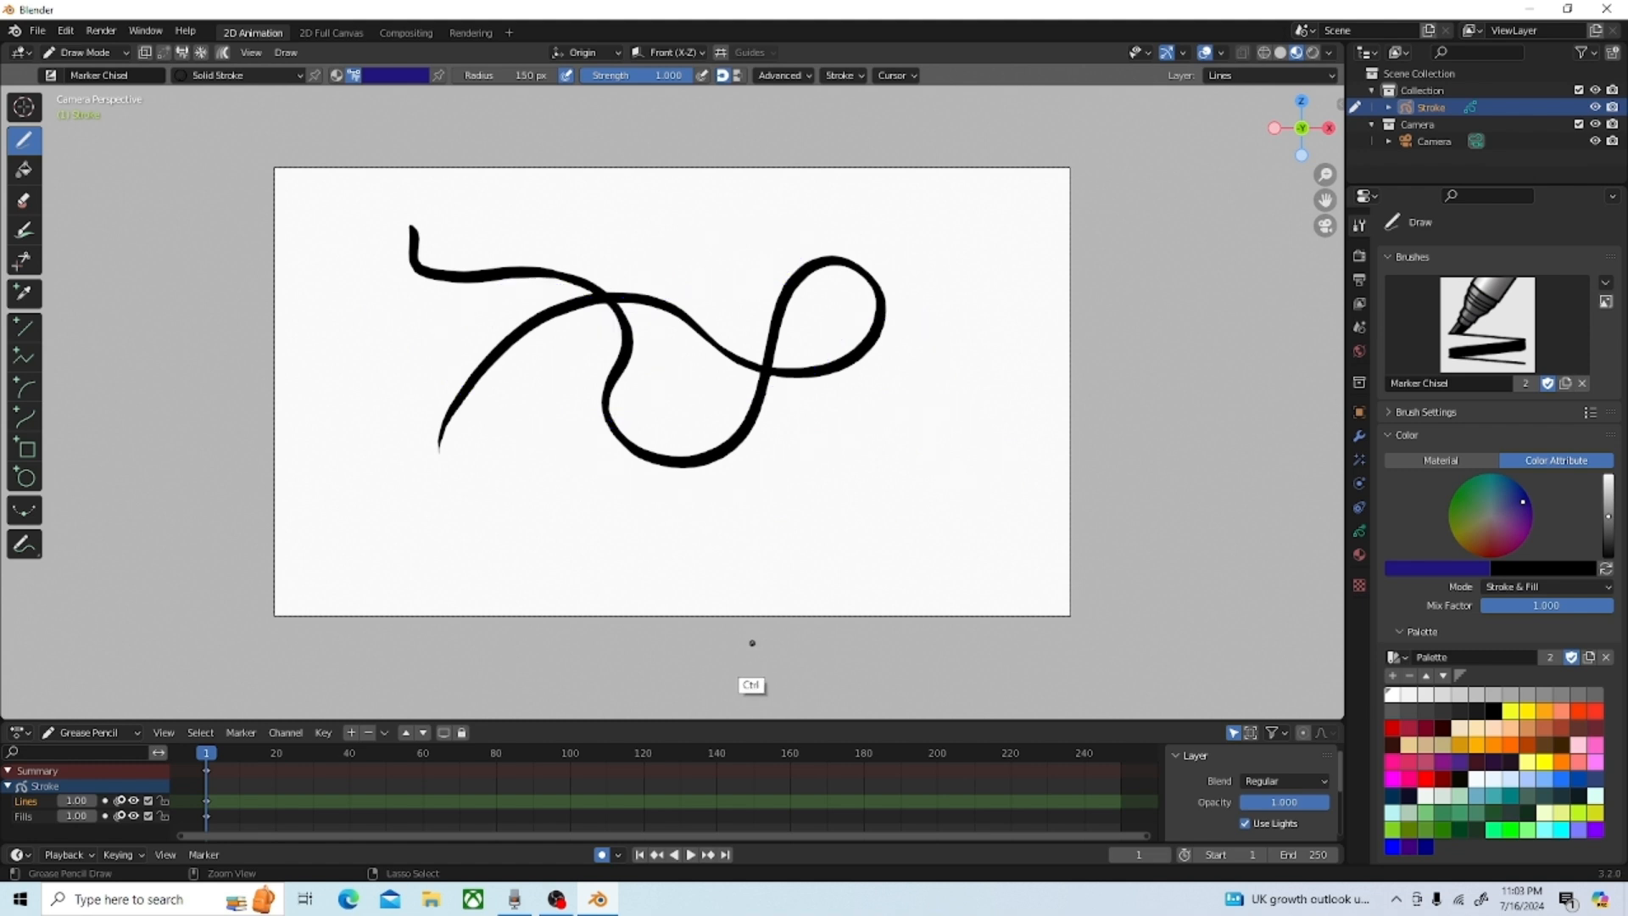
pyautogui.hotkey('ctrl', 'z')
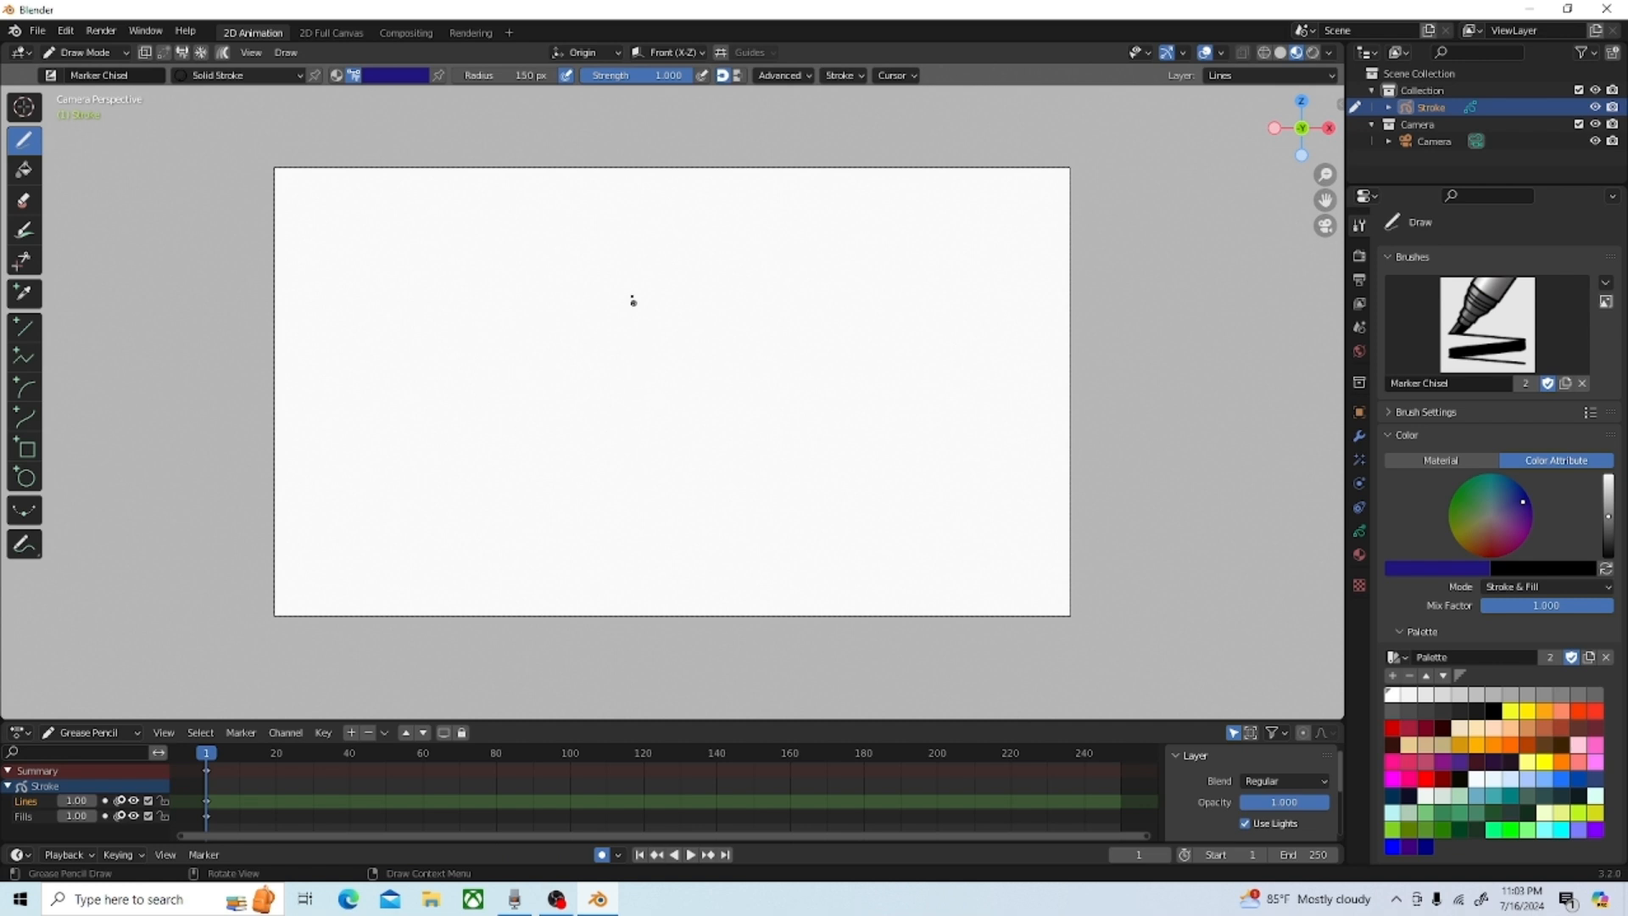
pyautogui.moveTo(621, 281)
pyautogui.mouseDown()
pyautogui.moveTo(568, 312)
pyautogui.moveTo(697, 424)
pyautogui.moveTo(567, 305)
pyautogui.moveTo(834, 348)
pyautogui.mouseUp()
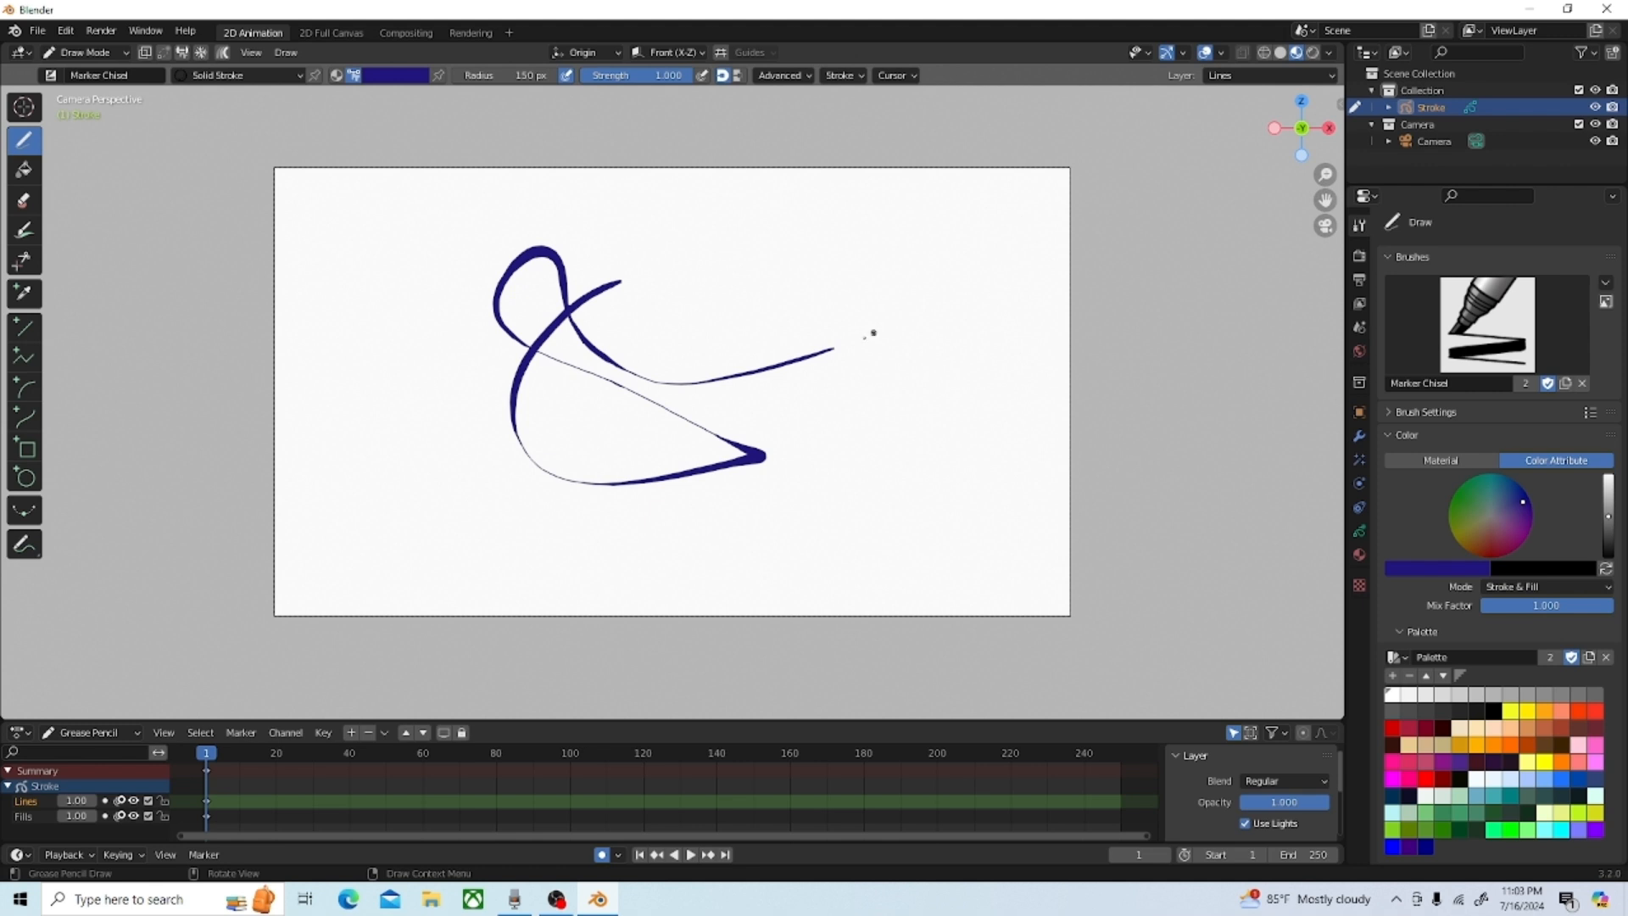
# Step: Erase the right-hand tail of the dark blue stroke with the Eraser Soft brush
pyautogui.click(24, 200)
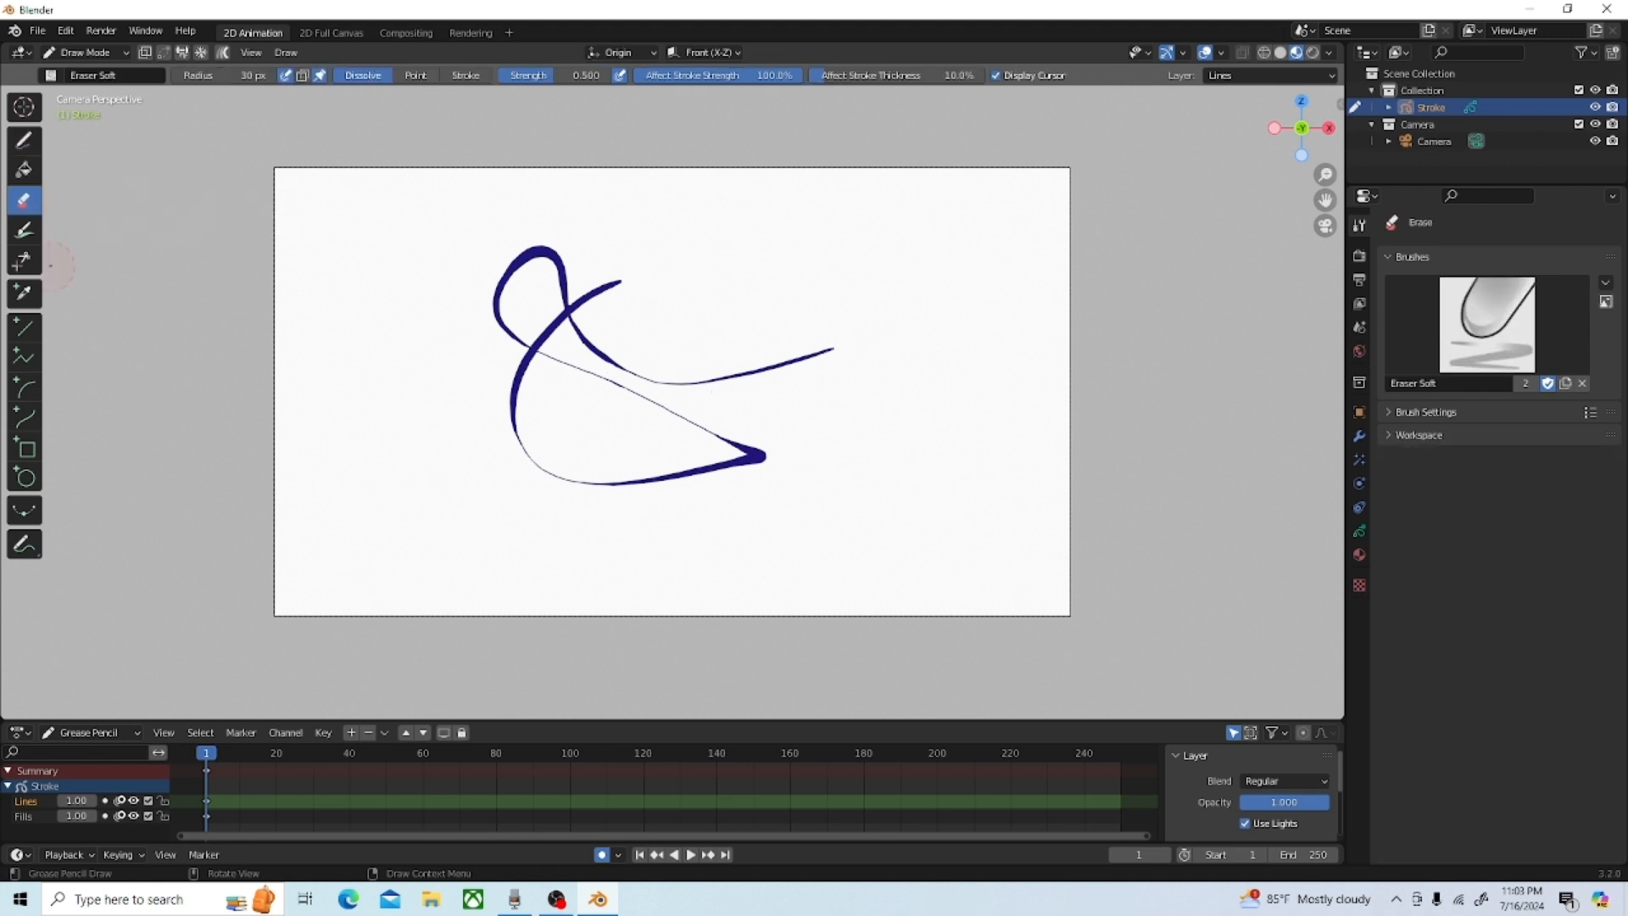
pyautogui.click(51, 76)
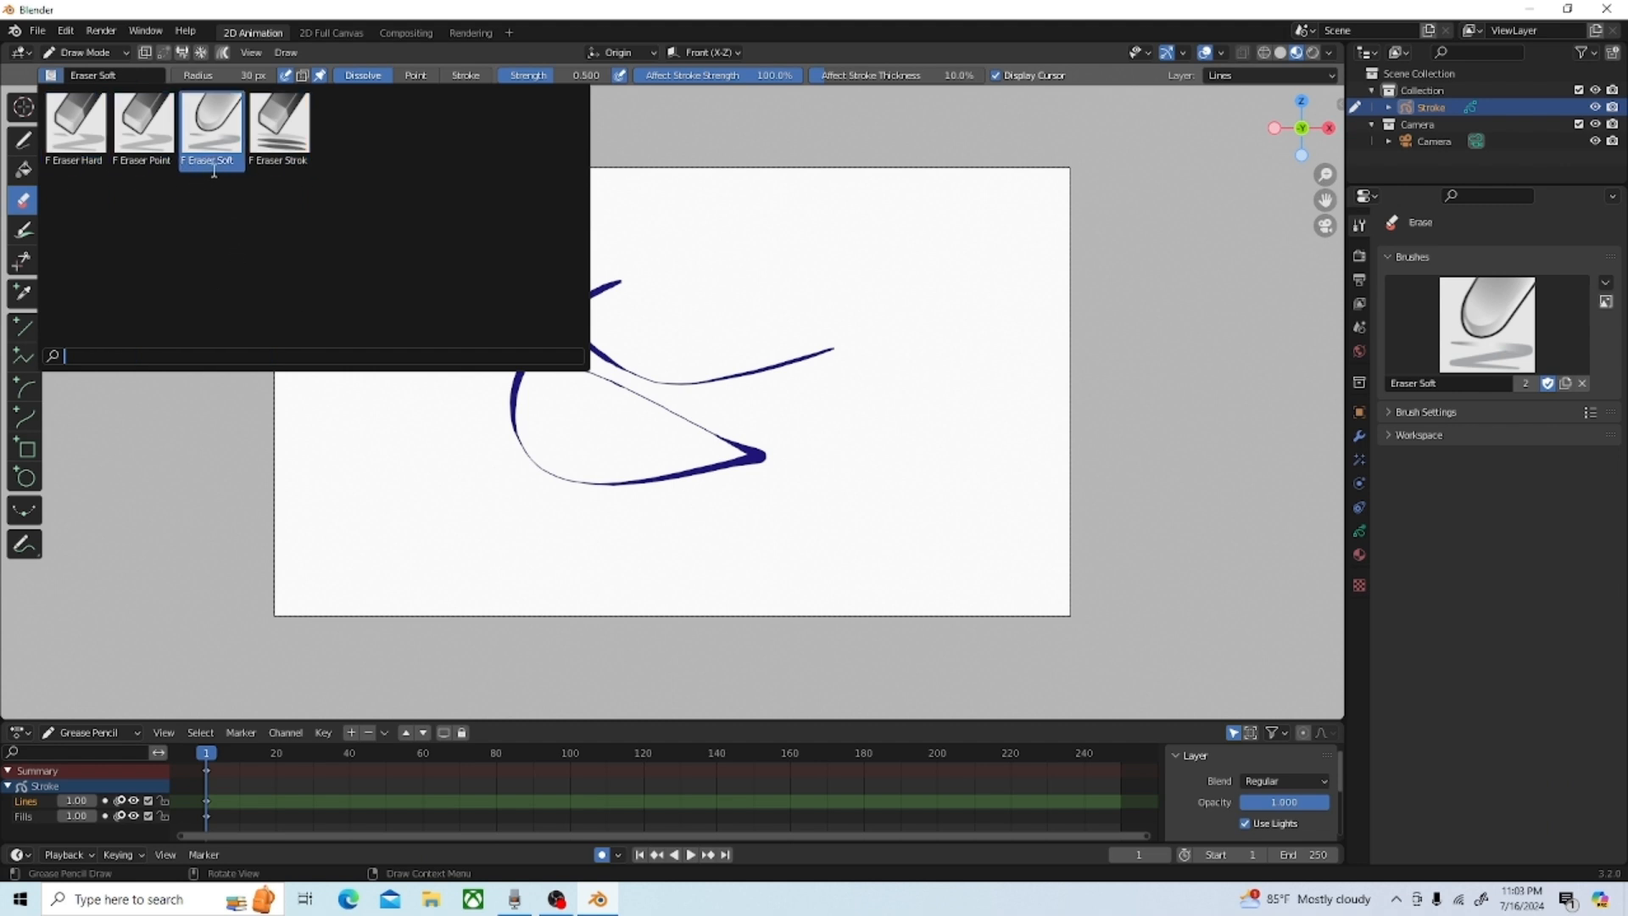
pyautogui.click(218, 142)
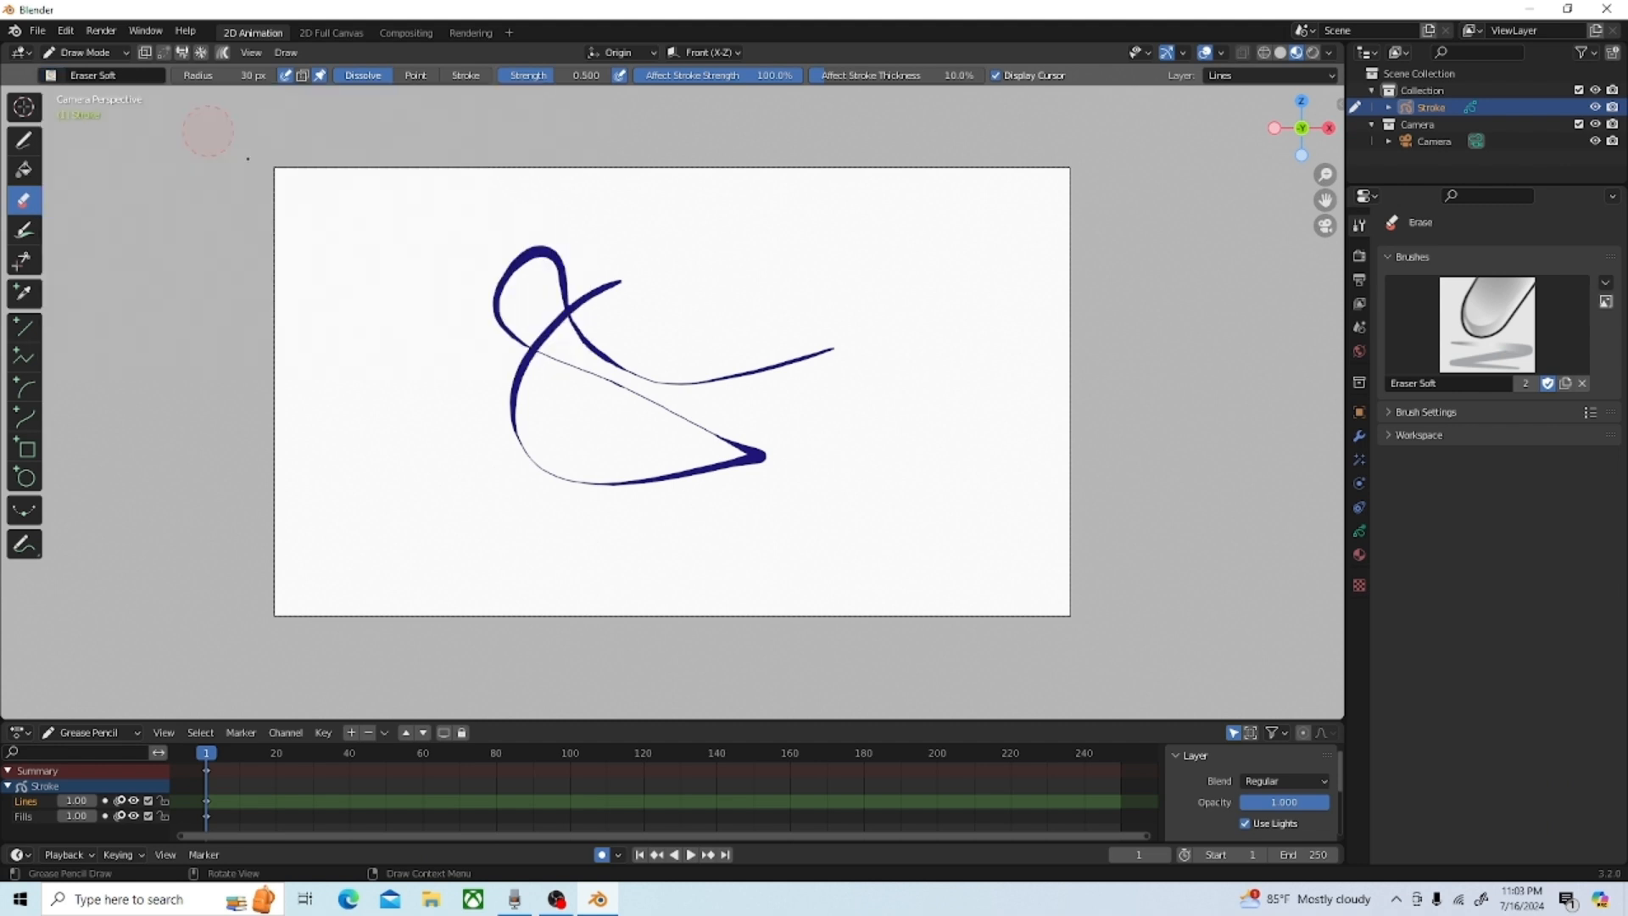
pyautogui.moveTo(833, 377)
pyautogui.mouseDown()
pyautogui.moveTo(817, 338)
pyautogui.moveTo(760, 349)
pyautogui.moveTo(785, 367)
pyautogui.moveTo(768, 310)
pyautogui.mouseUp()
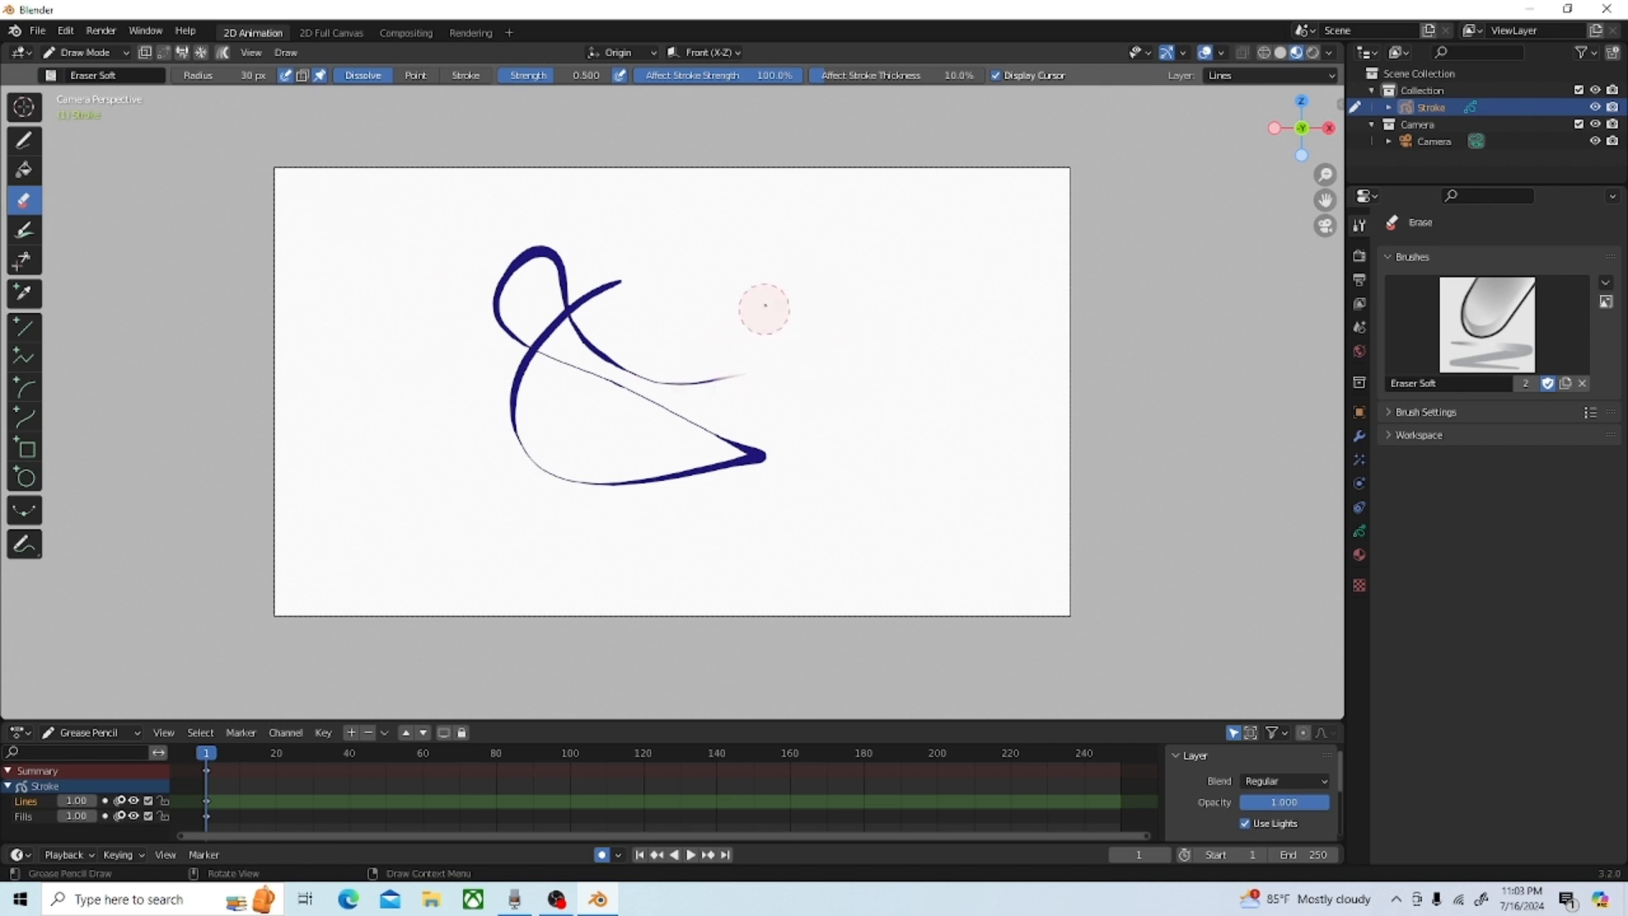
# Step: Erase the stroke's upper-right end and the remaining right-hand curve with the Eraser Hard brush
pyautogui.click(51, 75)
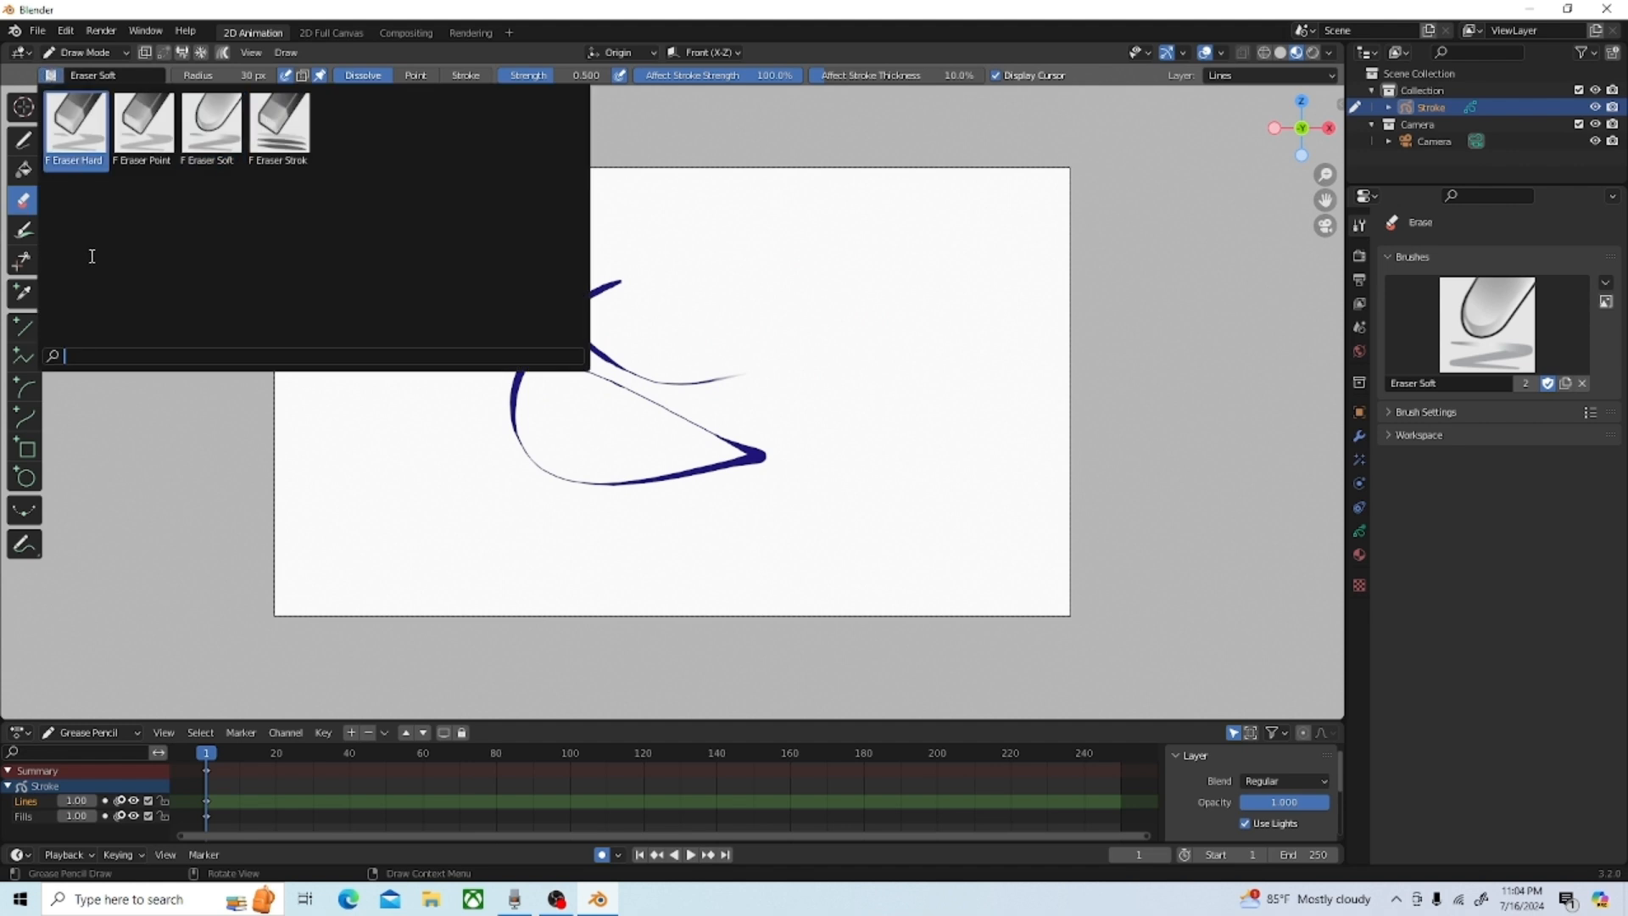
pyautogui.click(75, 127)
pyautogui.moveTo(676, 268)
pyautogui.mouseDown()
pyautogui.moveTo(618, 258)
pyautogui.moveTo(618, 306)
pyautogui.moveTo(593, 272)
pyautogui.moveTo(586, 297)
pyautogui.mouseUp()
pyautogui.moveTo(755, 385)
pyautogui.mouseDown()
pyautogui.moveTo(596, 334)
pyautogui.moveTo(601, 282)
pyautogui.mouseUp()
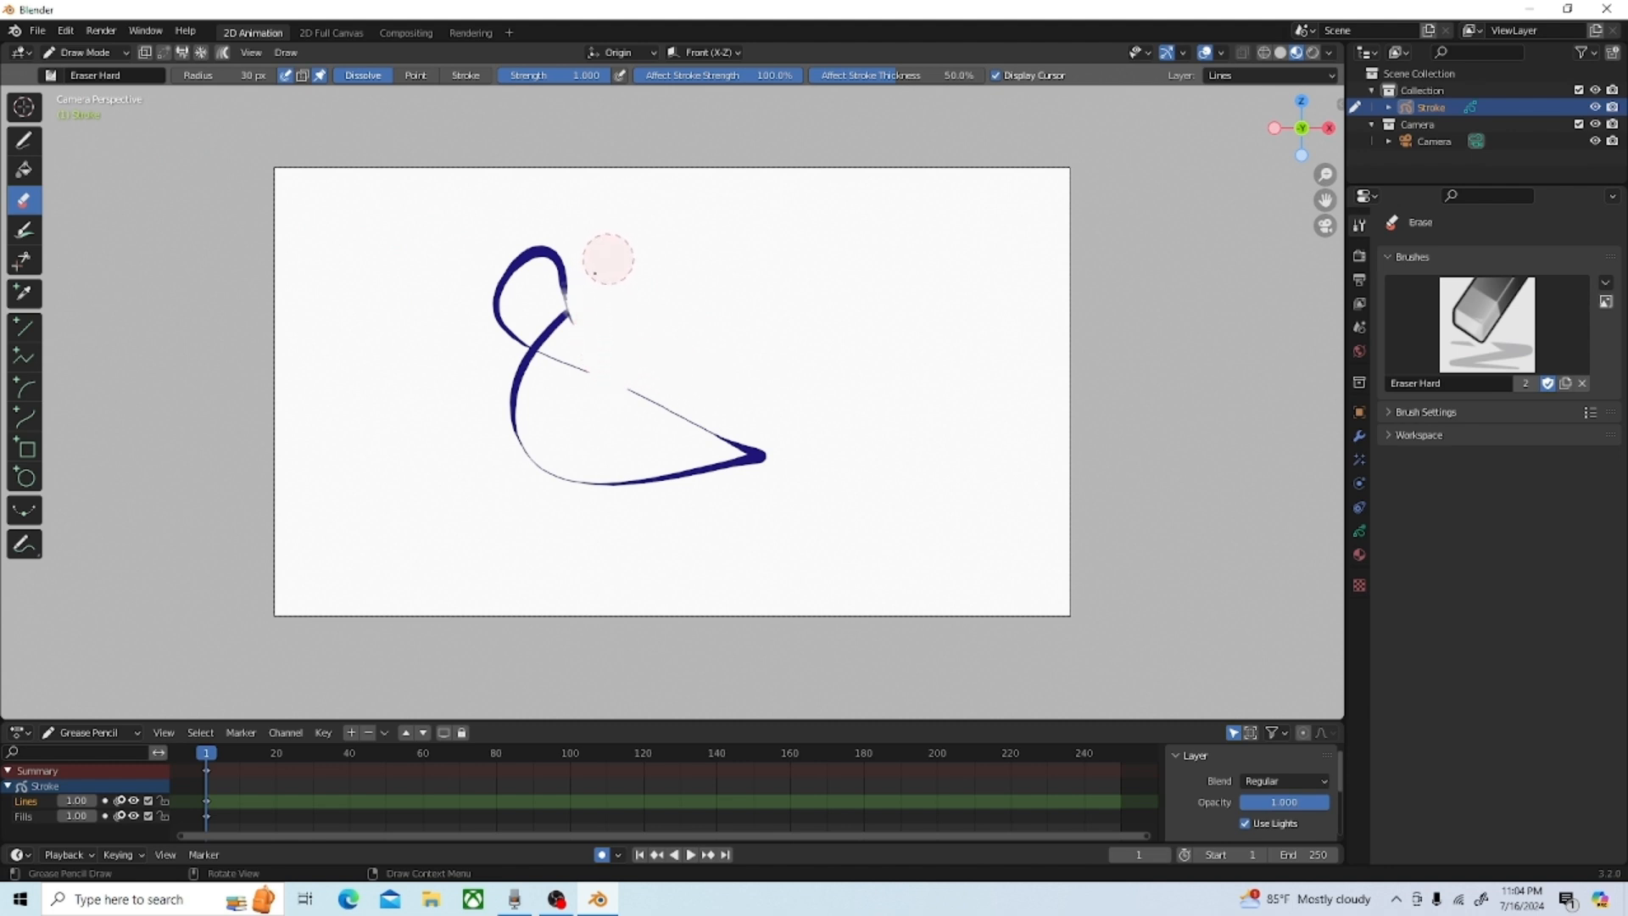
# Step: Try the Cutter on the thin segment inside the drawing, and undo that cut together with the Eraser Hard edits
pyautogui.click(24, 261)
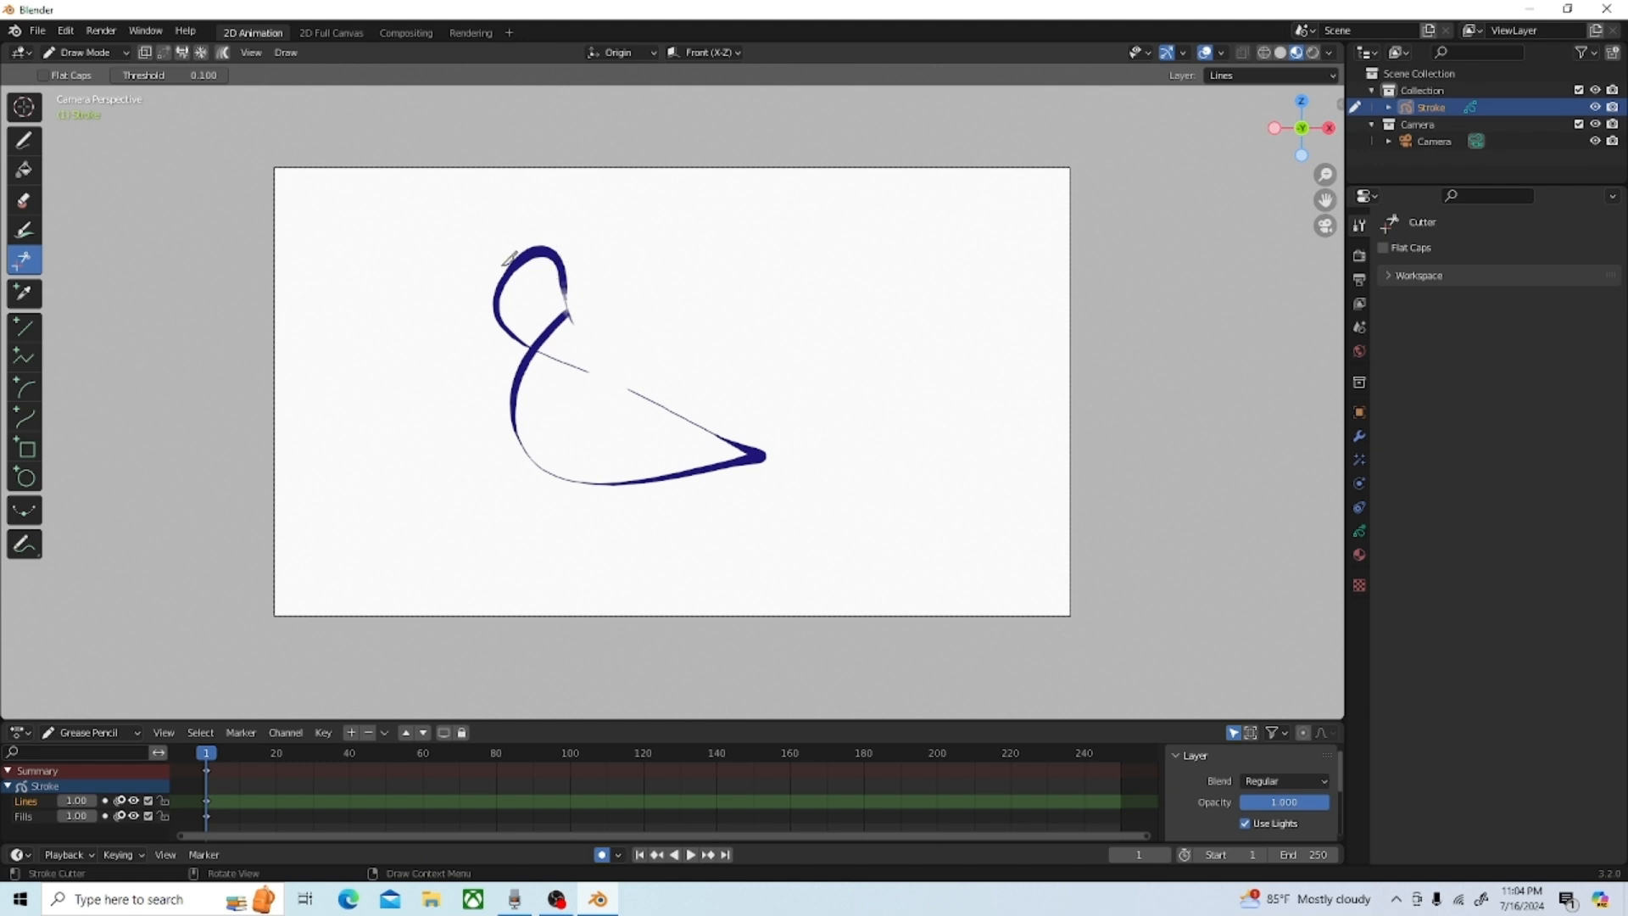
pyautogui.moveTo(596, 388)
pyautogui.mouseDown()
pyautogui.moveTo(594, 349)
pyautogui.moveTo(553, 344)
pyautogui.moveTo(579, 398)
pyautogui.moveTo(604, 399)
pyautogui.mouseUp()
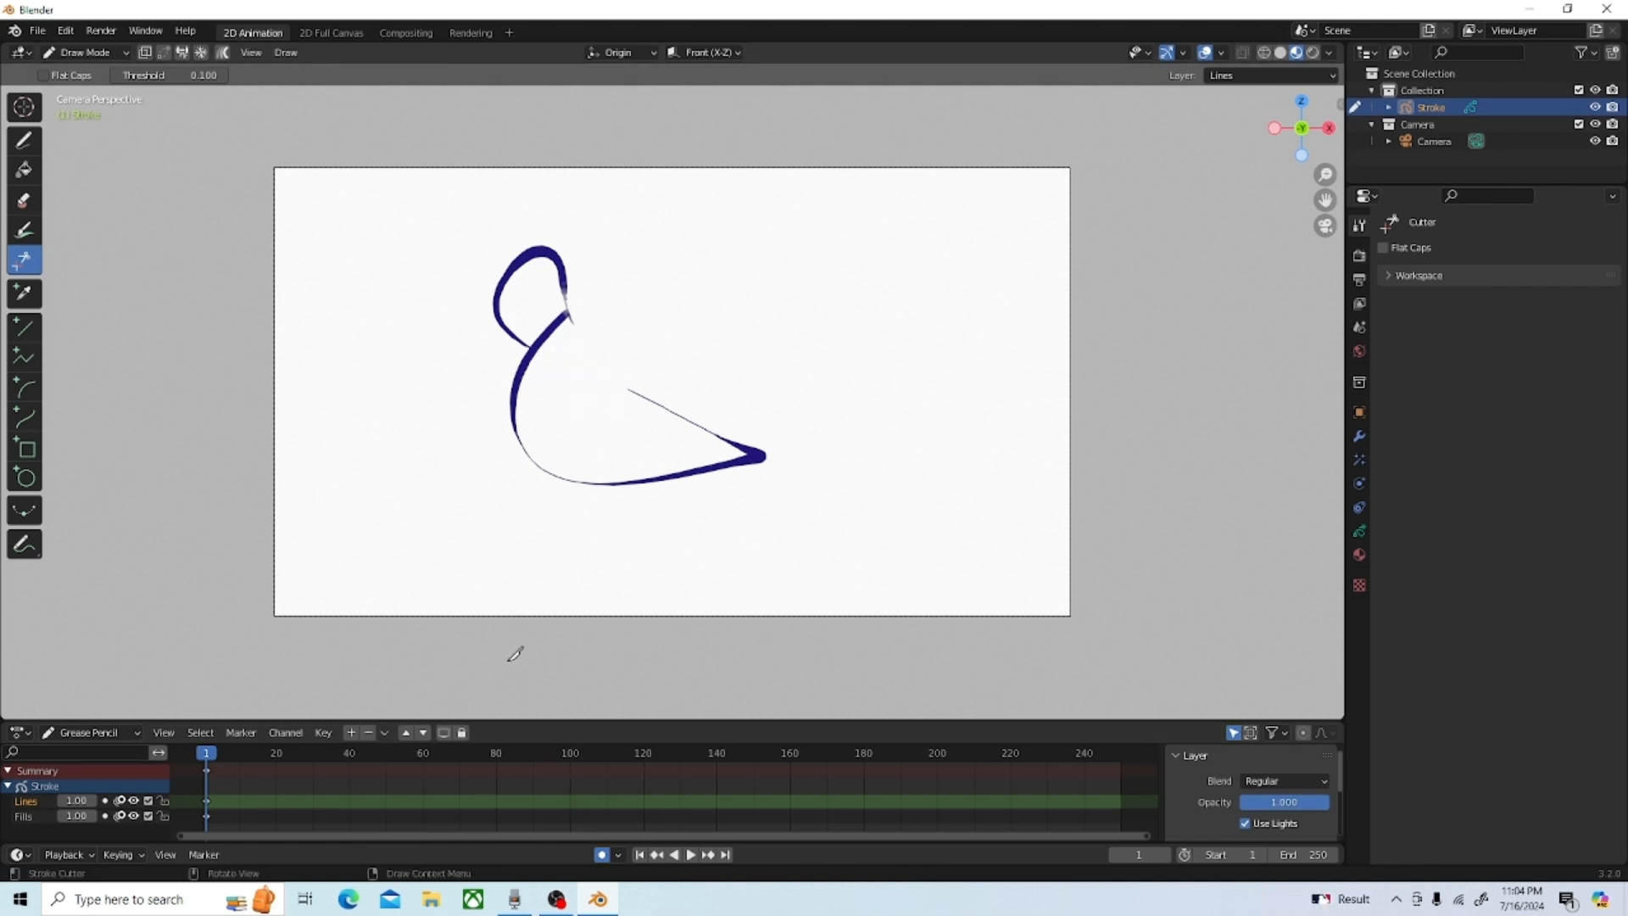
pyautogui.hotkey('ctrl', 'z')
pyautogui.hotkey('ctrl', 'z')
pyautogui.hotkey('ctrl', 'z')
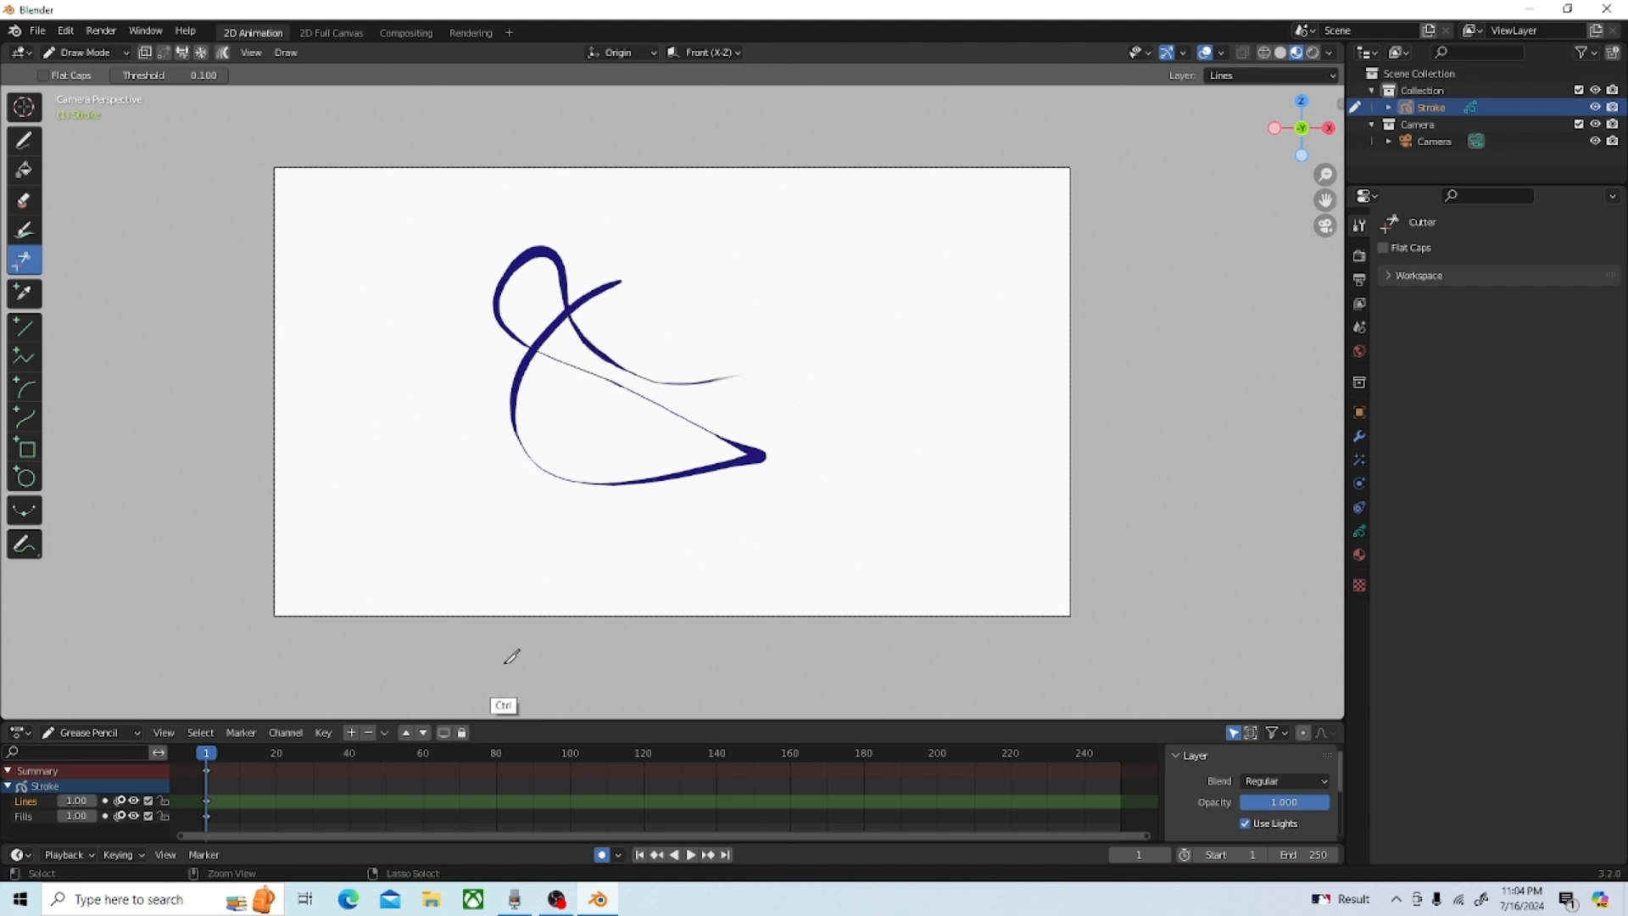
# Step: Undo the remaining looping stroke, then try a slanted straight stroke with the Line tool, reposition its right end, and undo it
pyautogui.hotkey('ctrl', 'z')
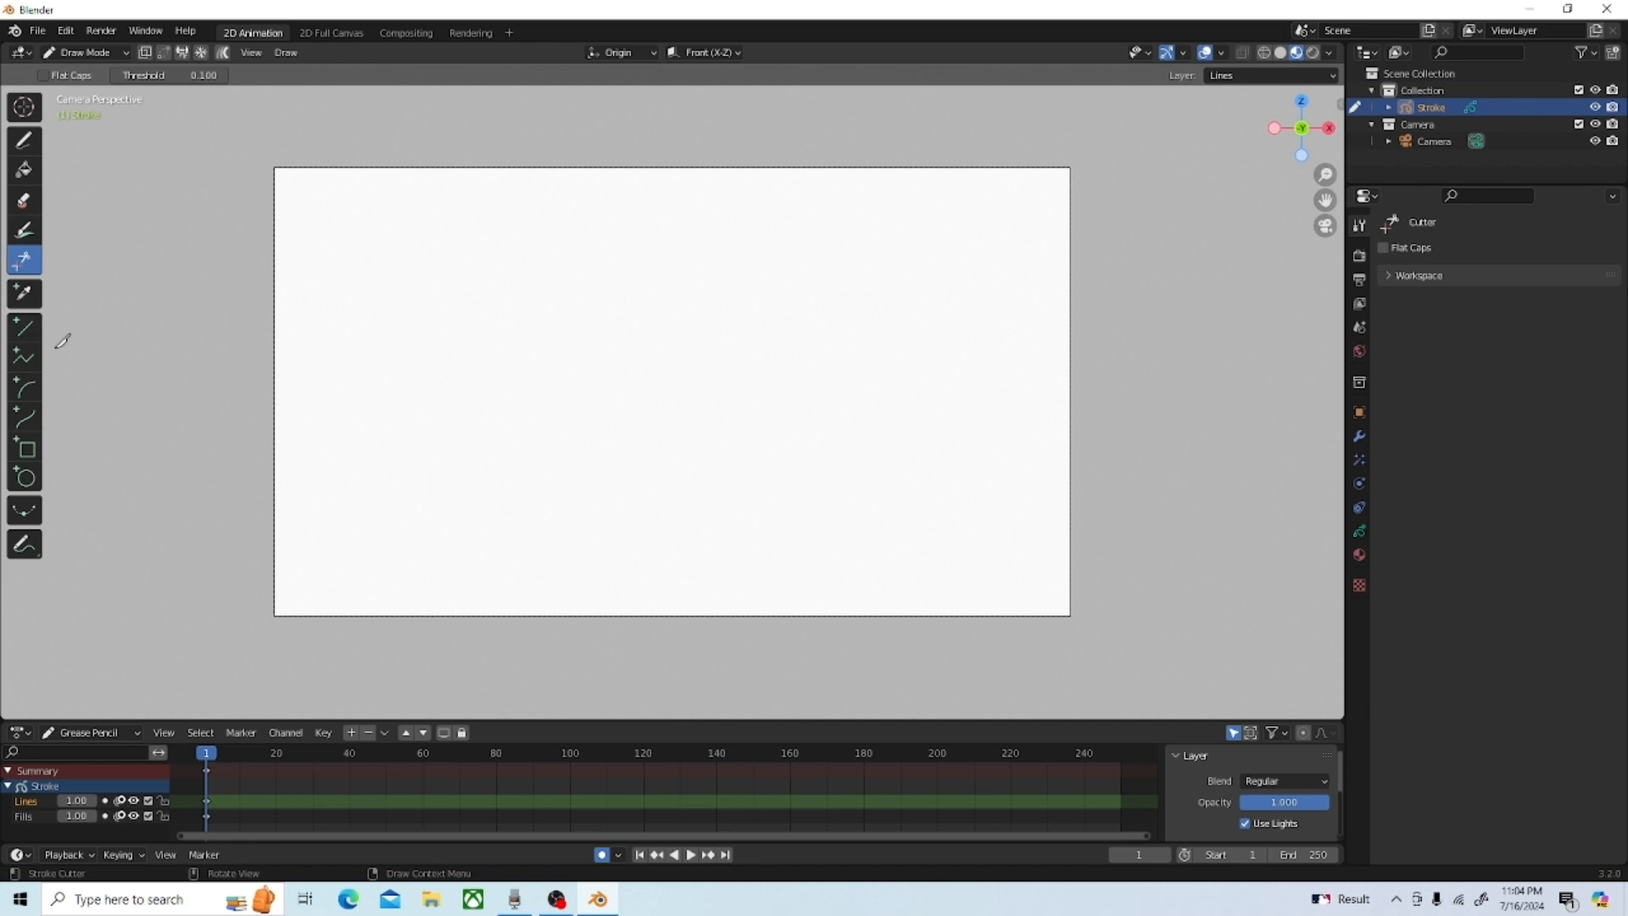
pyautogui.click(25, 330)
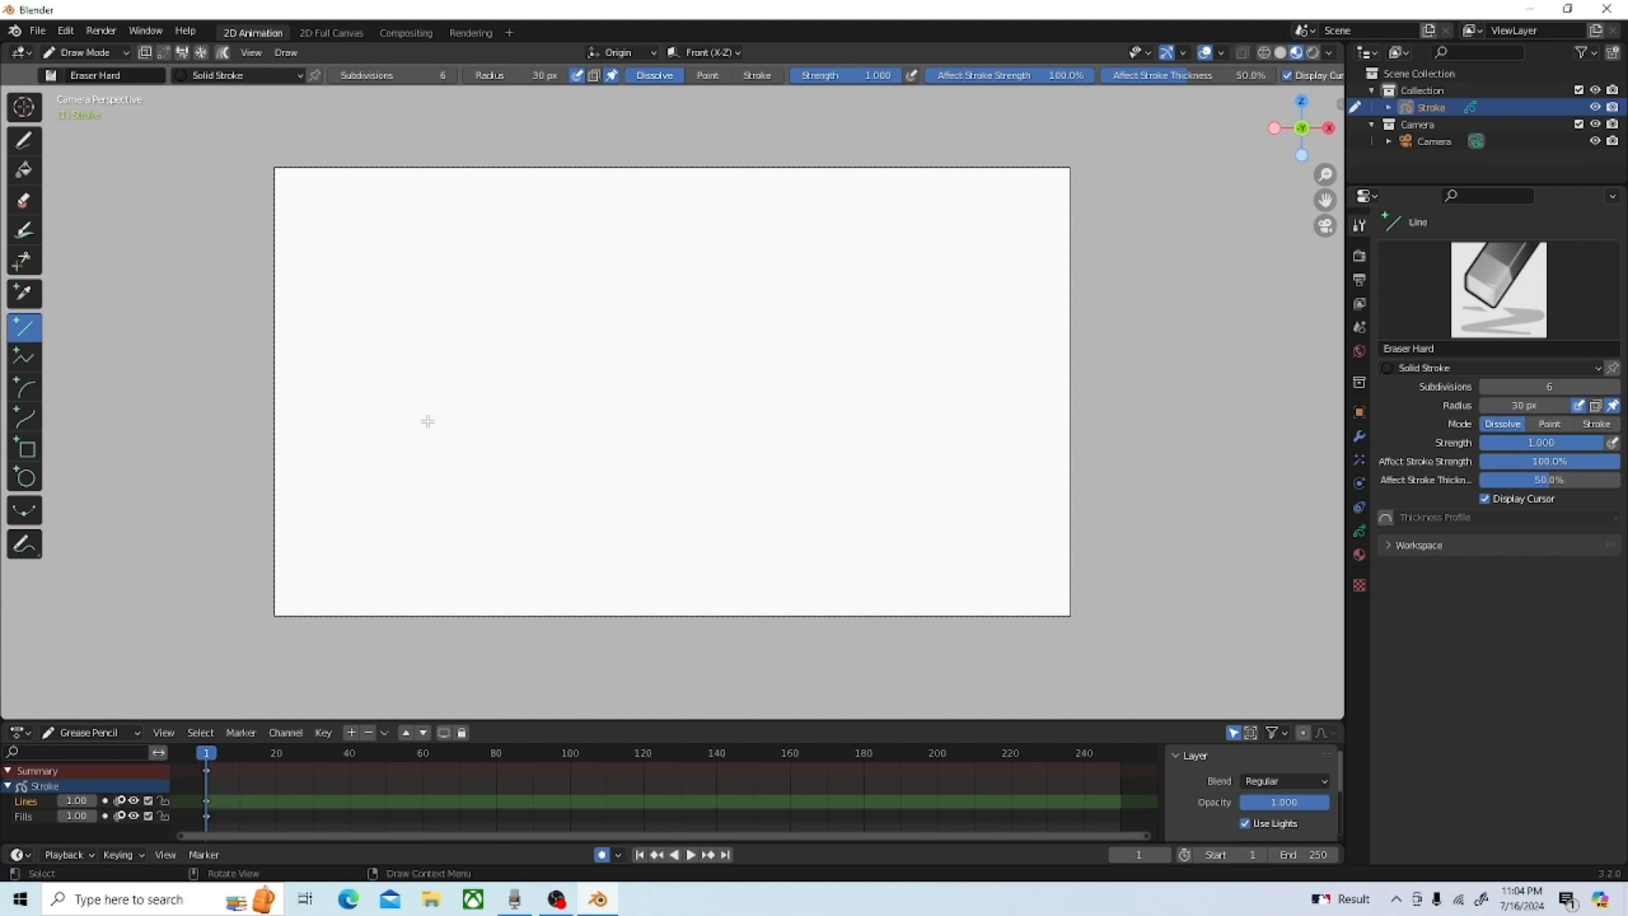
pyautogui.click(396, 440)
pyautogui.moveTo(403, 442); pyautogui.dragTo(854, 293)
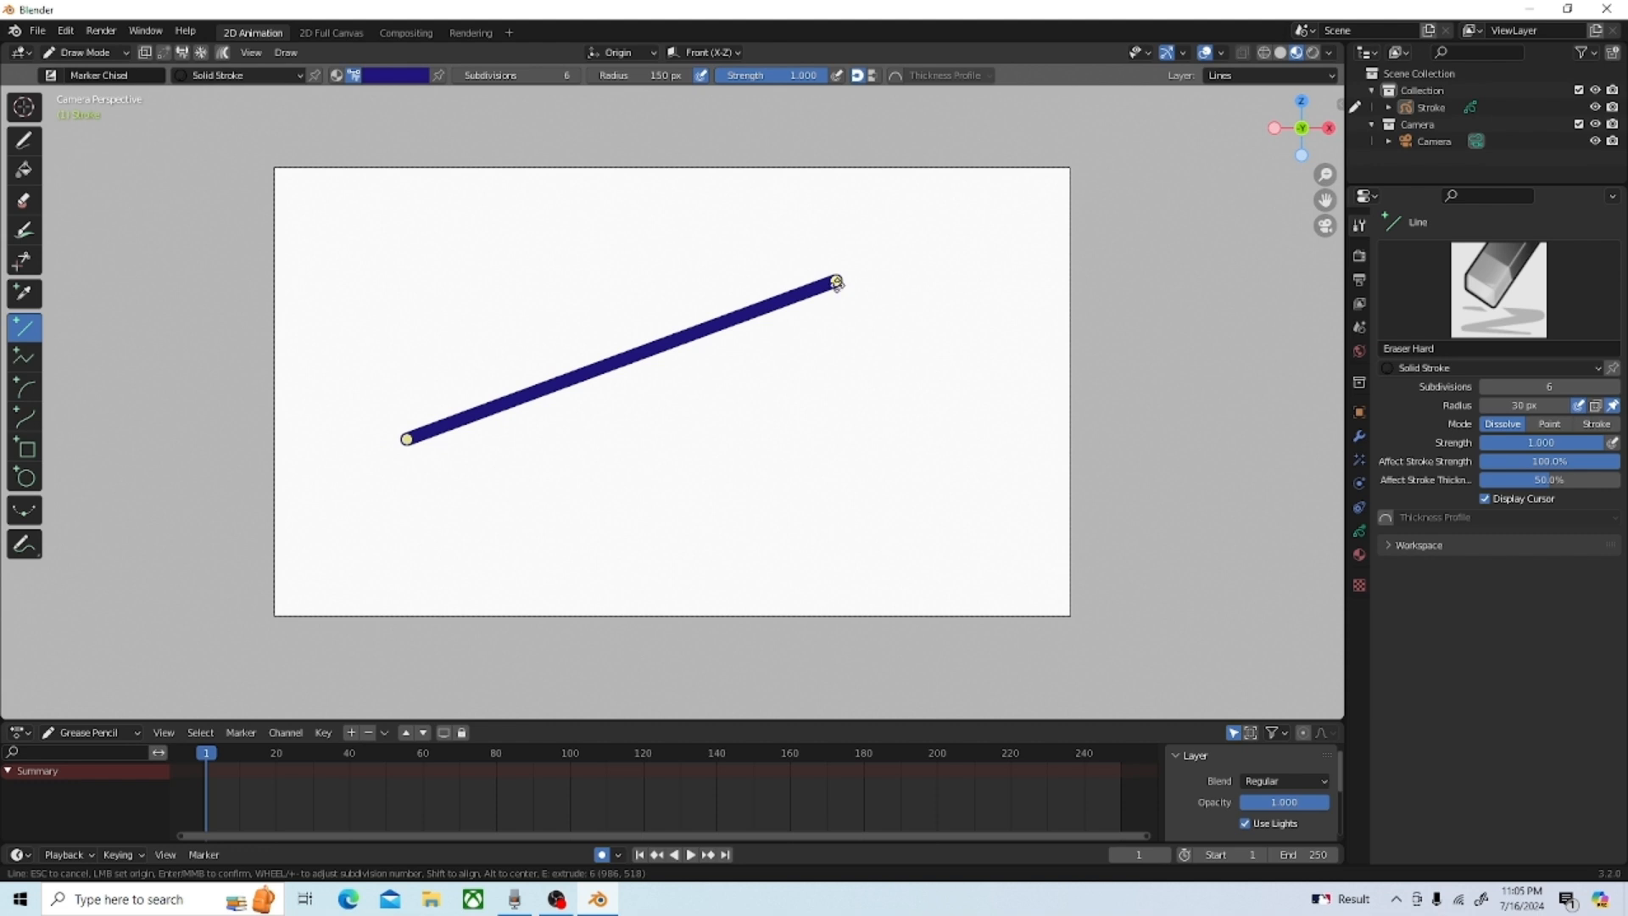
pyautogui.moveTo(837, 282)
pyautogui.mouseDown()
pyautogui.moveTo(450, 433)
pyautogui.moveTo(857, 236)
pyautogui.moveTo(904, 256)
pyautogui.moveTo(916, 429)
pyautogui.moveTo(861, 545)
pyautogui.moveTo(949, 429)
pyautogui.moveTo(725, 249)
pyautogui.moveTo(902, 351)
pyautogui.mouseUp()
pyautogui.press('Return')
pyautogui.hotkey('ctrl', 'z')
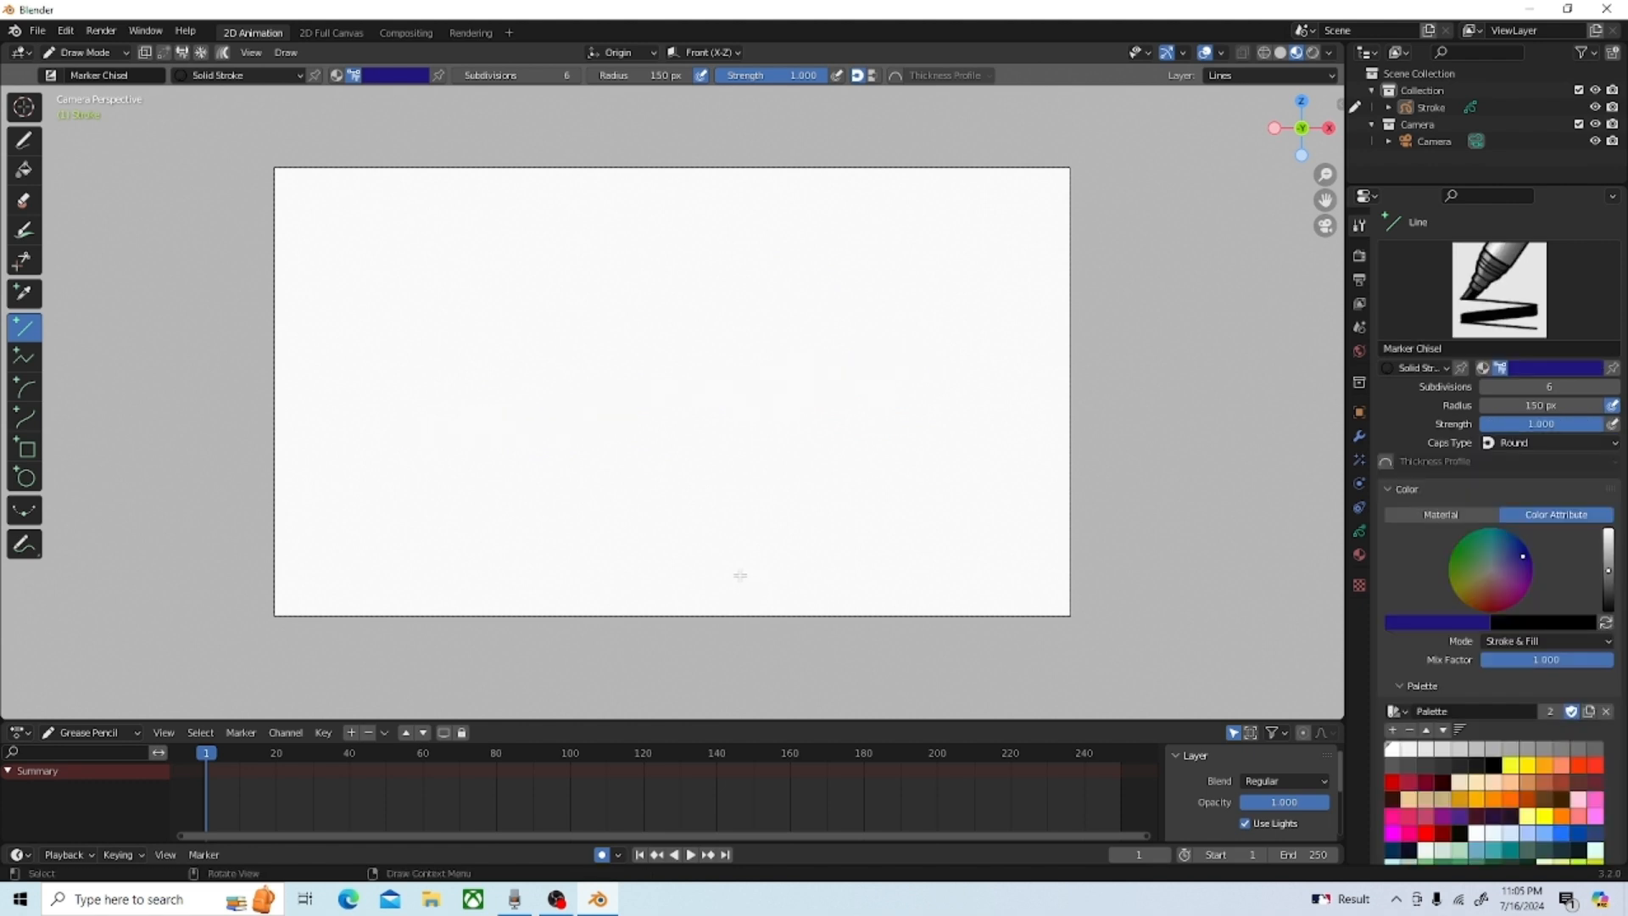
# Step: Try the Polyline tool with a four-segment zigzag across the canvas, and undo it
pyautogui.click(23, 358)
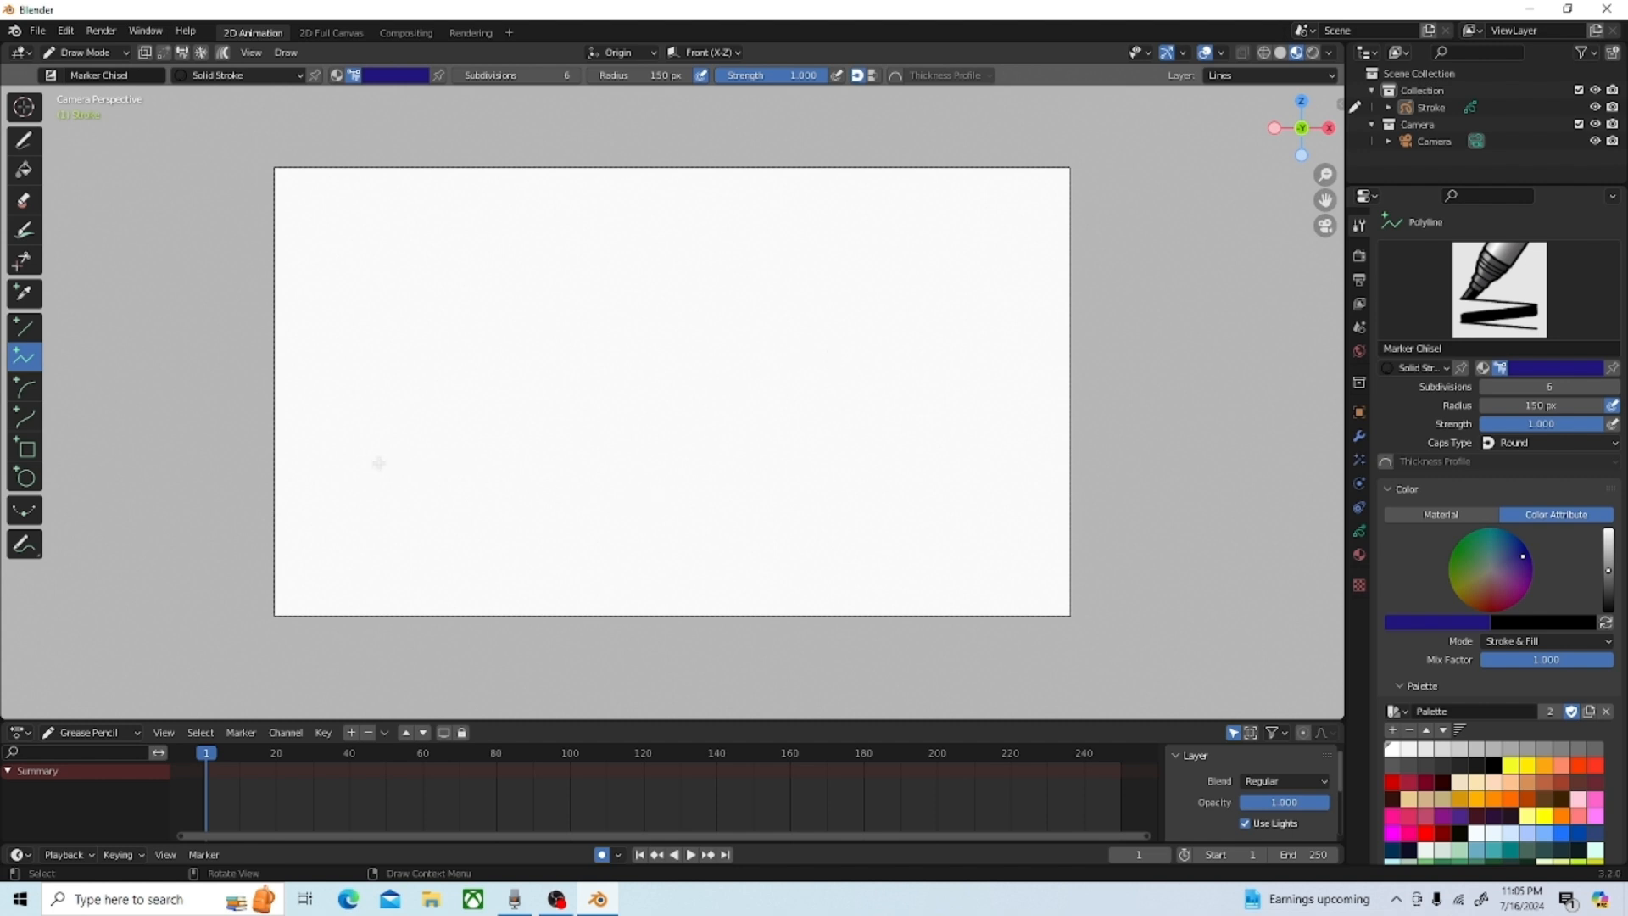
pyautogui.click(389, 451)
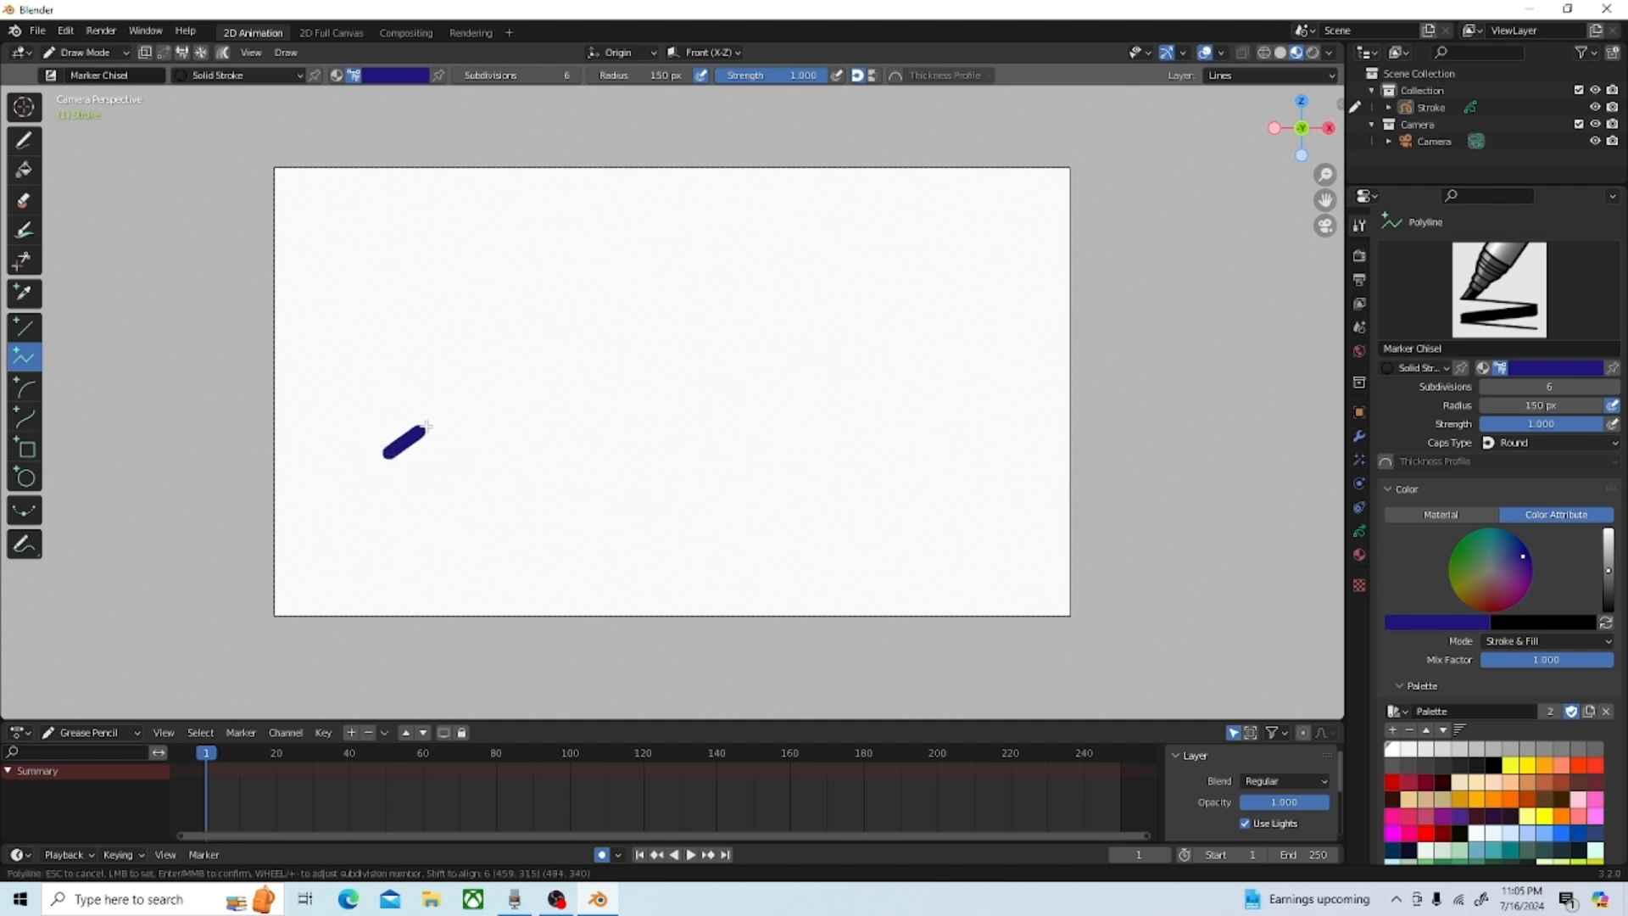
pyautogui.click(601, 319)
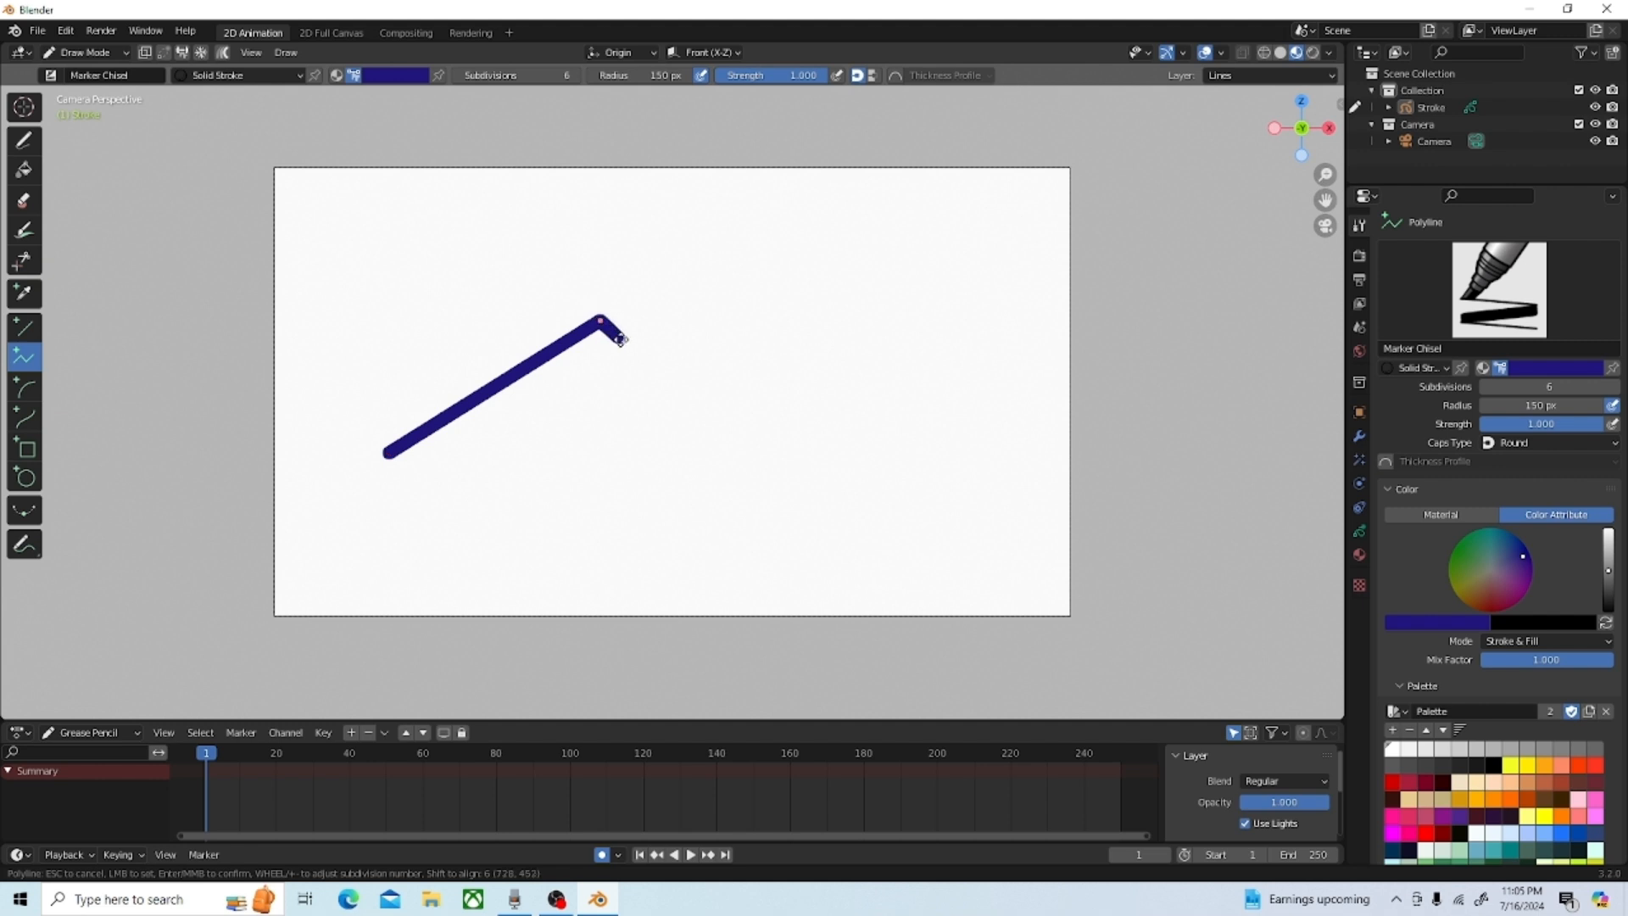
pyautogui.click(777, 470)
pyautogui.click(940, 301)
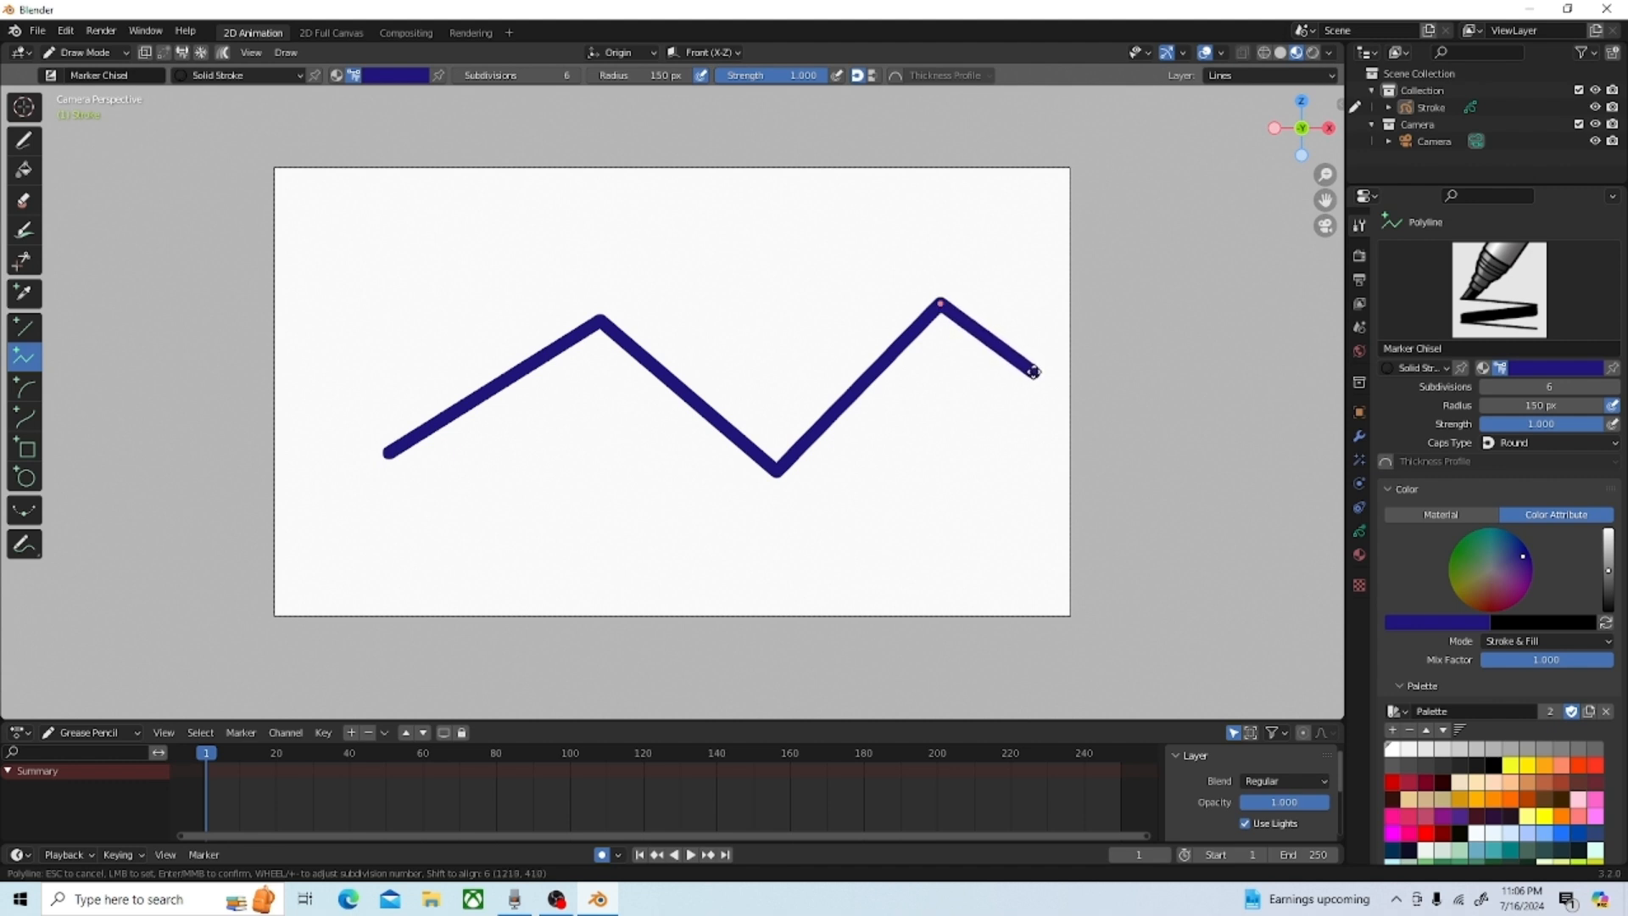
pyautogui.click(1036, 373)
pyautogui.press('Return')
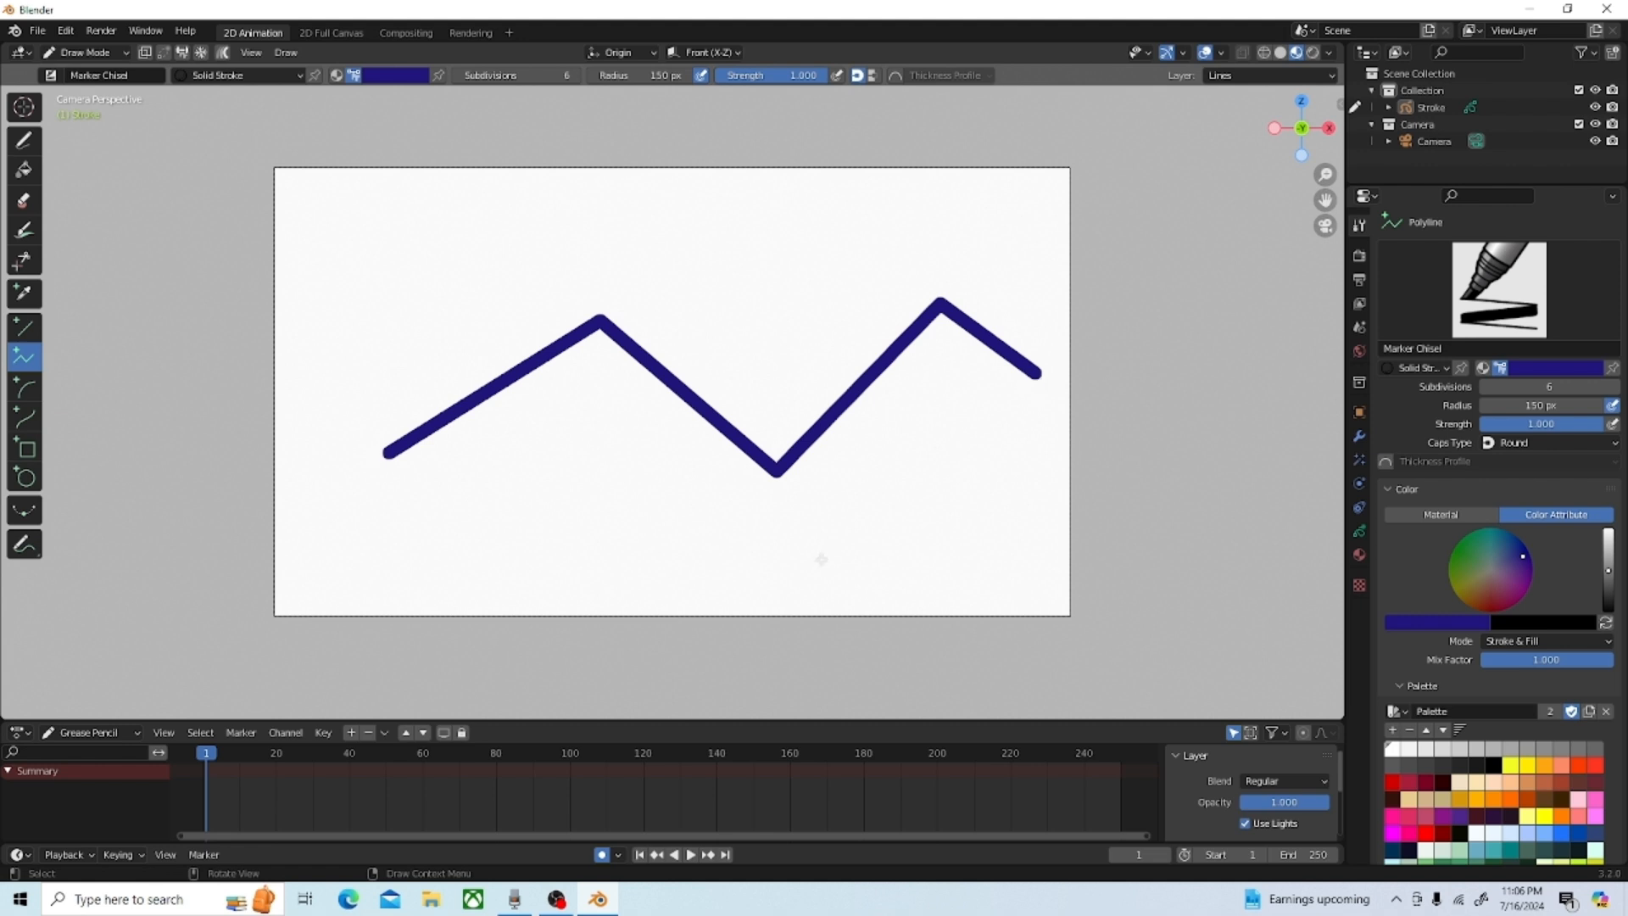
pyautogui.hotkey('ctrl', 'z')
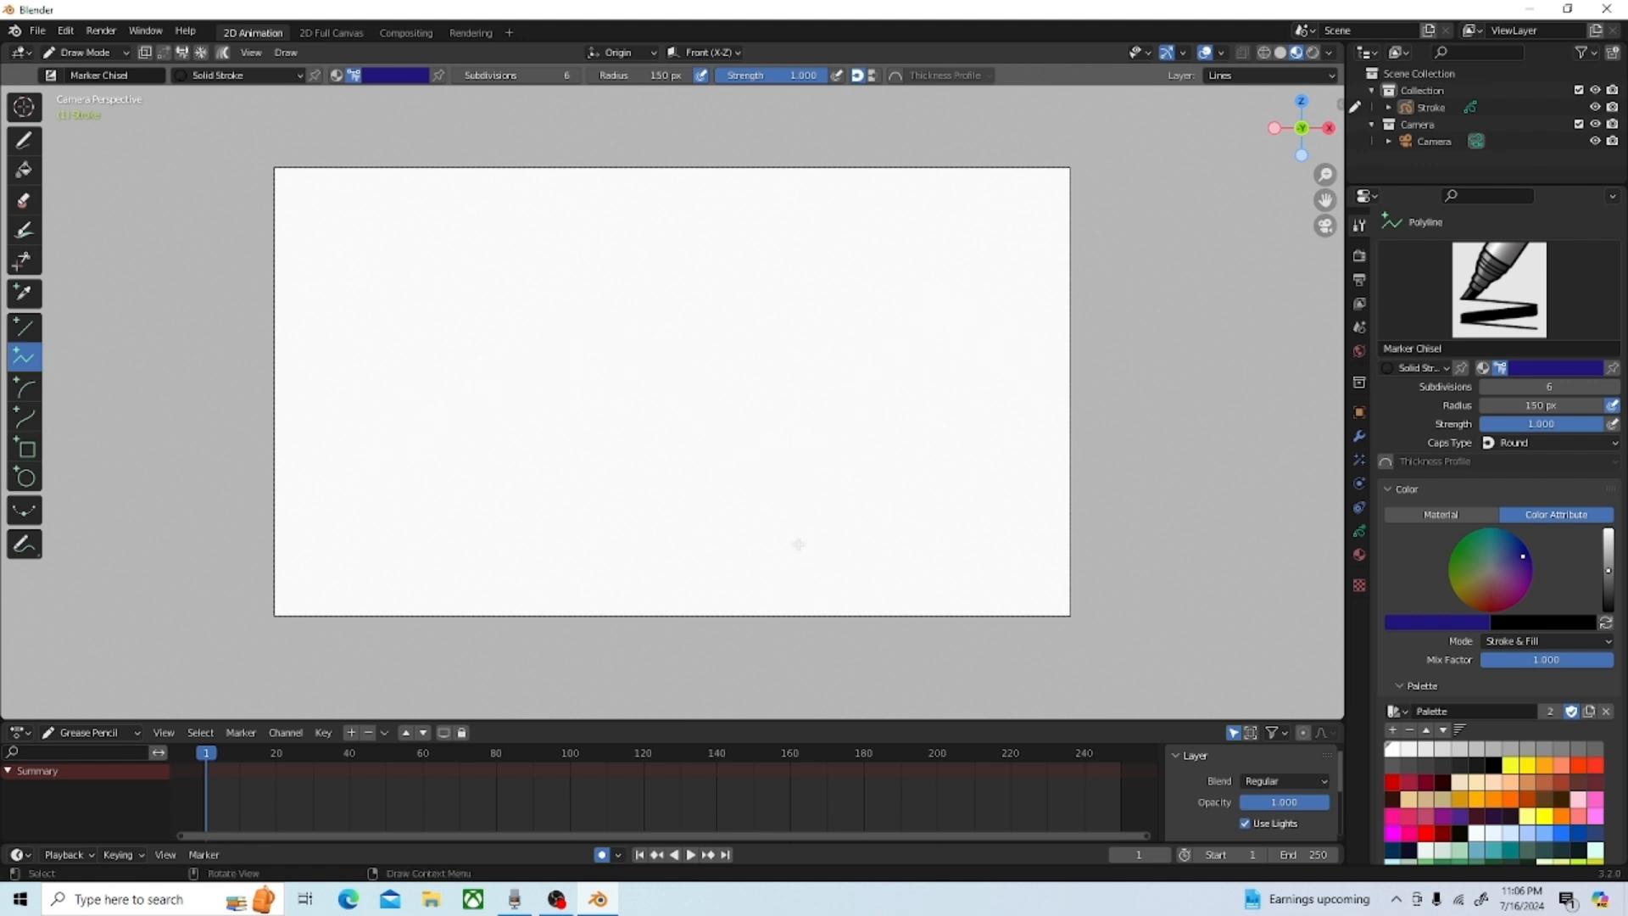
# Step: Try an upward-bulging stroke with the Arc tool, raise its right endpoint, and undo the arc
pyautogui.click(40, 390)
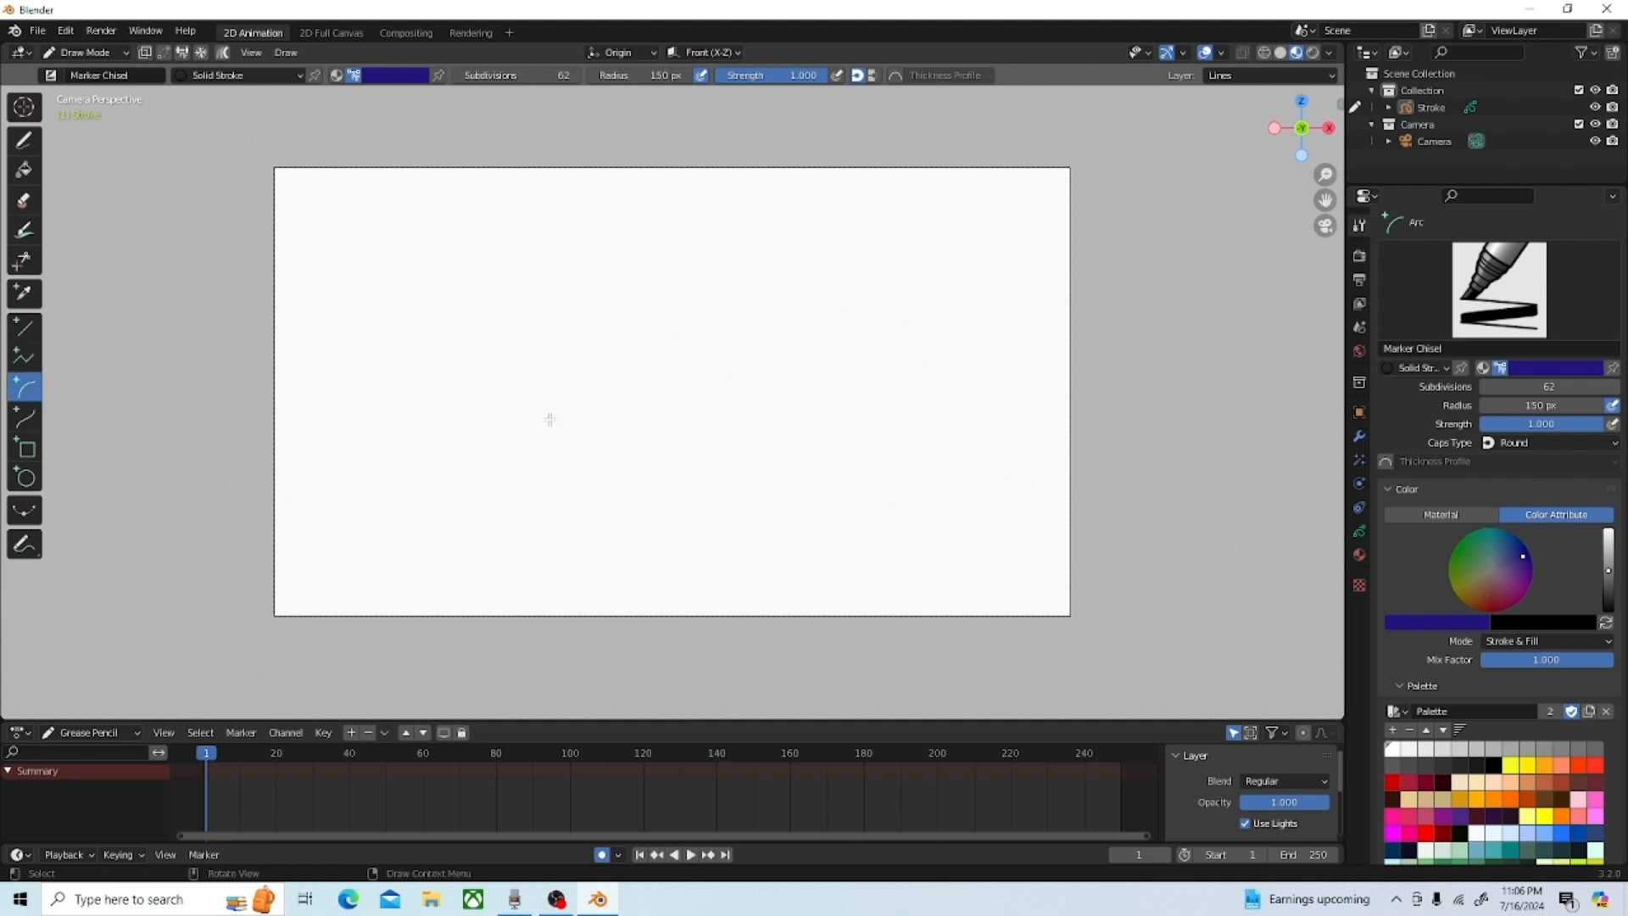
pyautogui.moveTo(412, 523)
pyautogui.mouseDown()
pyautogui.moveTo(423, 478)
pyautogui.moveTo(486, 404)
pyautogui.moveTo(654, 302)
pyautogui.moveTo(822, 343)
pyautogui.moveTo(893, 447)
pyautogui.moveTo(906, 528)
pyautogui.mouseUp()
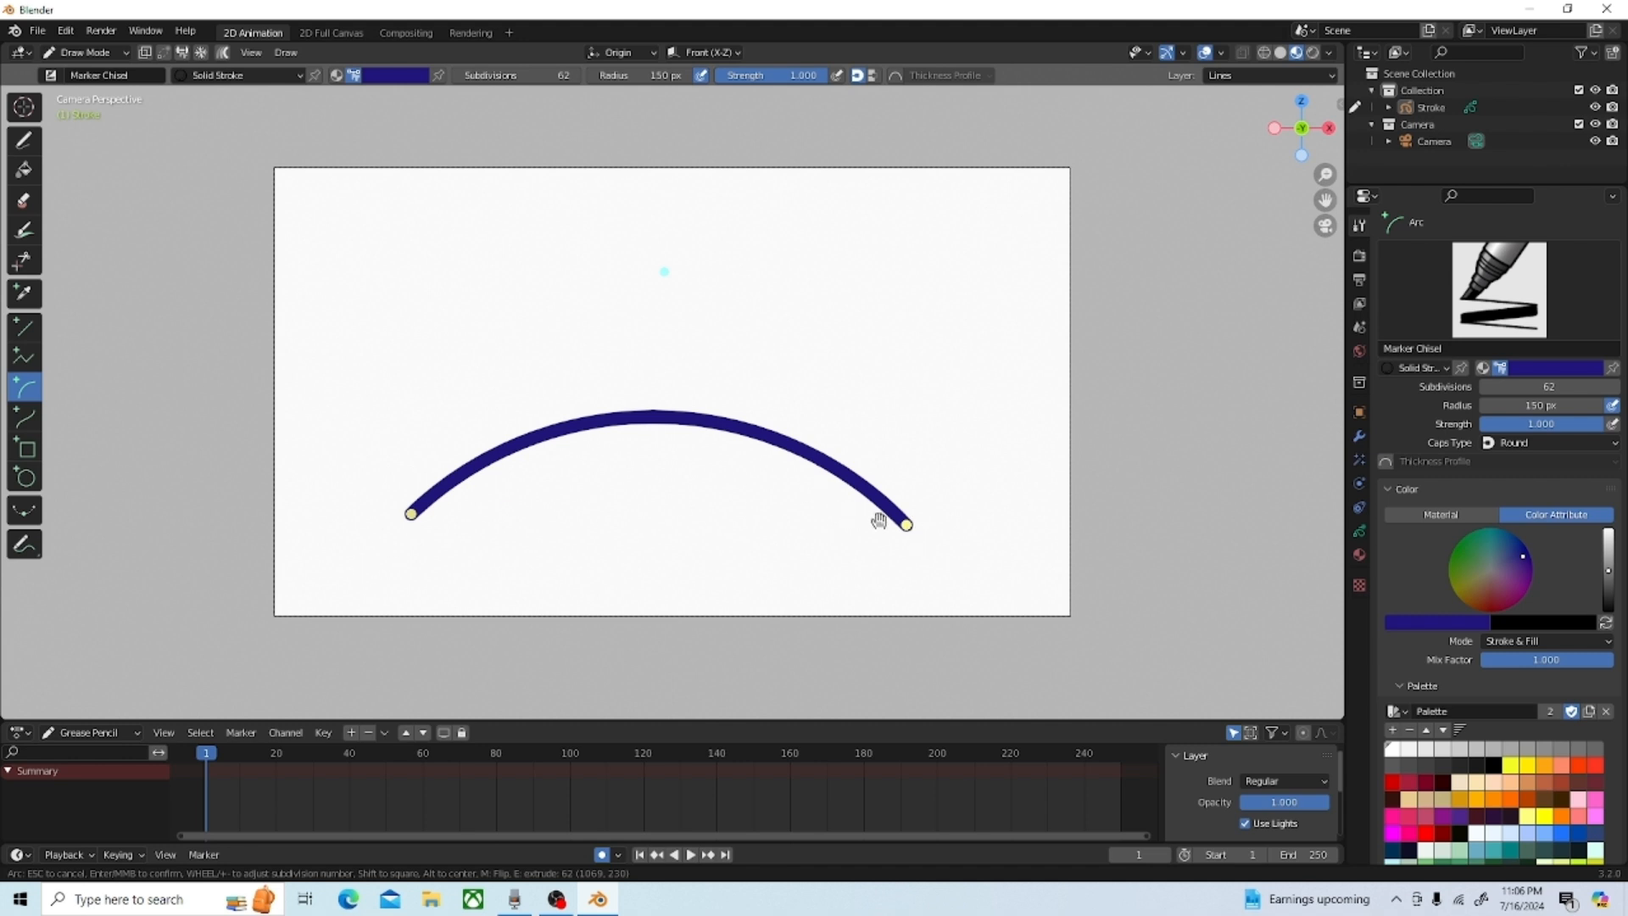
pyautogui.moveTo(906, 527); pyautogui.dragTo(908, 304)
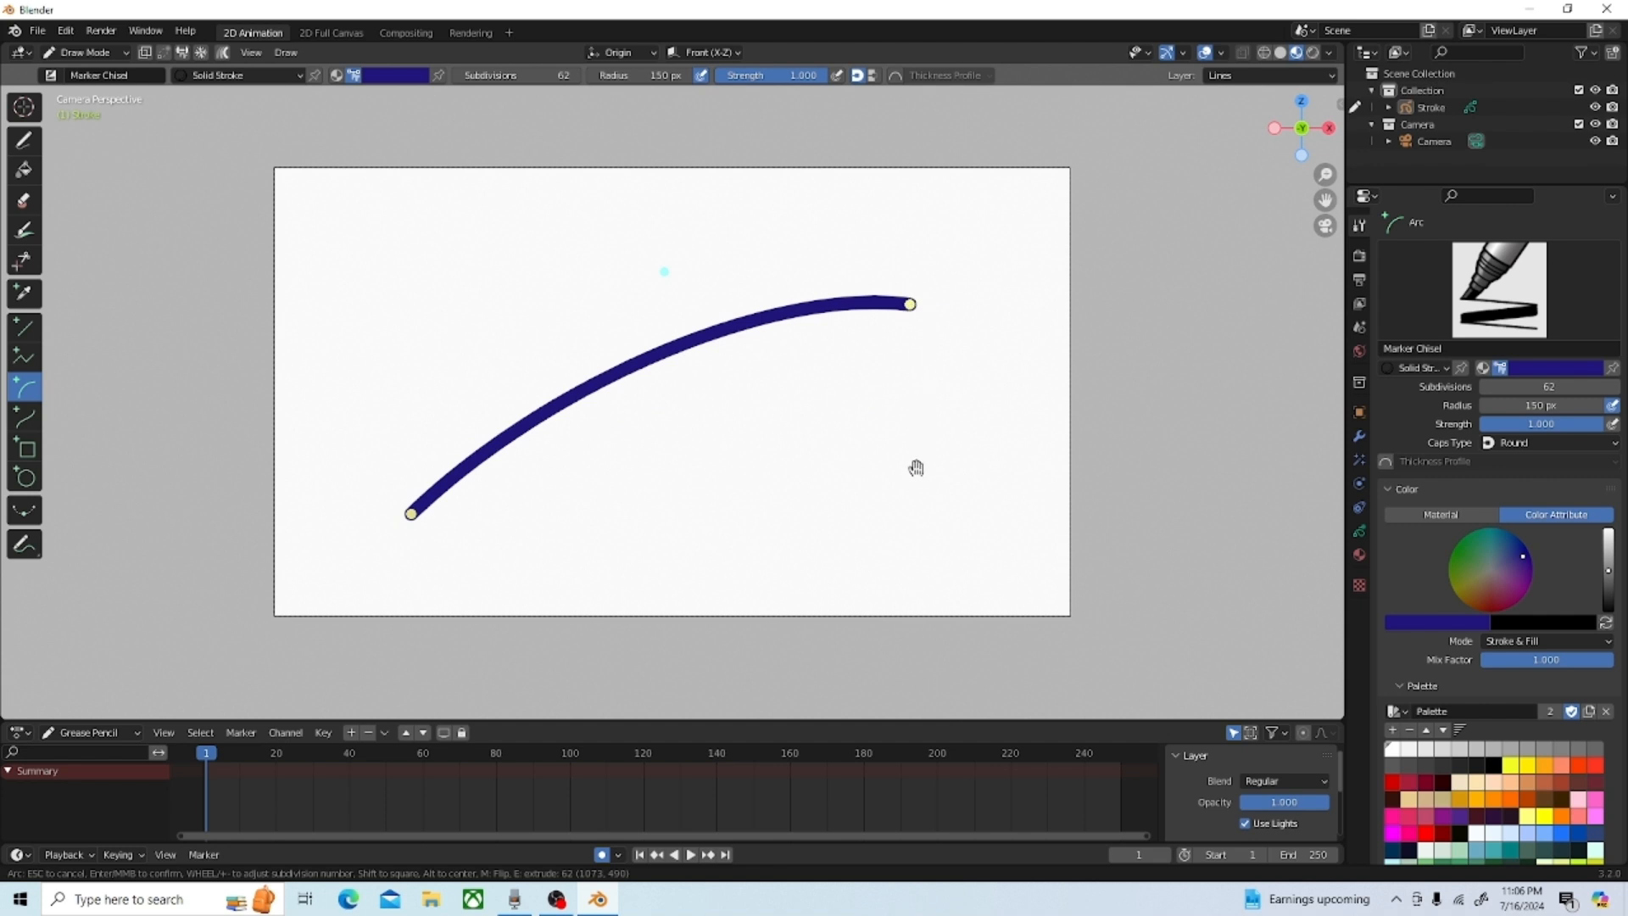
pyautogui.press('Return')
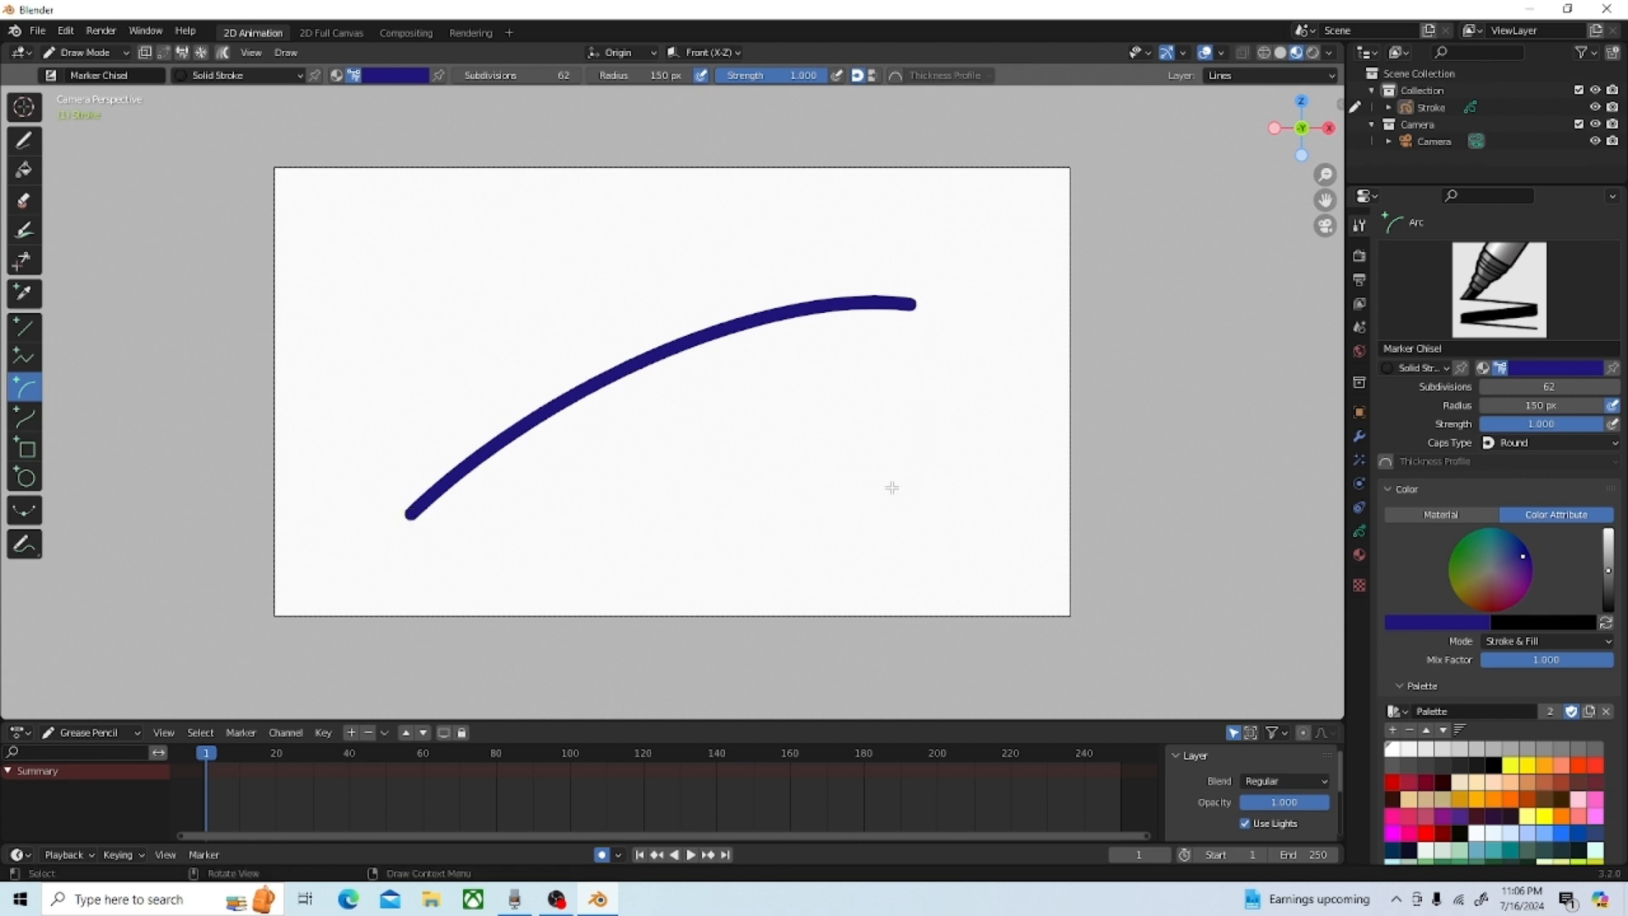
pyautogui.hotkey('ctrl', 'z')
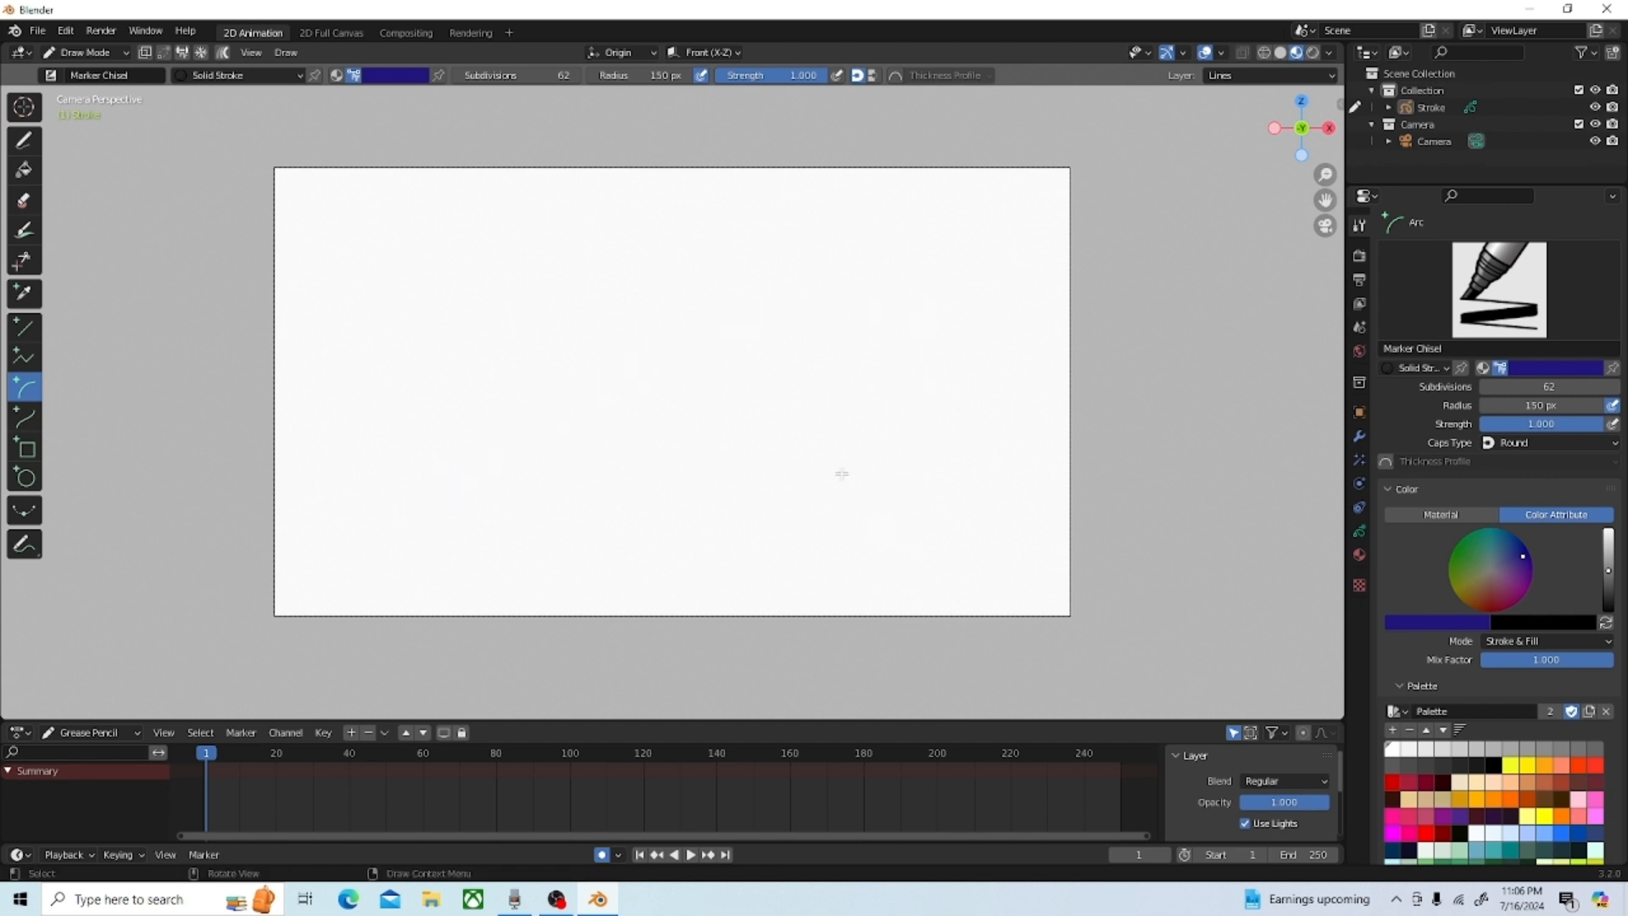
# Step: Try the Curve tool in the canvas's lower left, pull its two control points into an S shape, and undo it
pyautogui.click(24, 418)
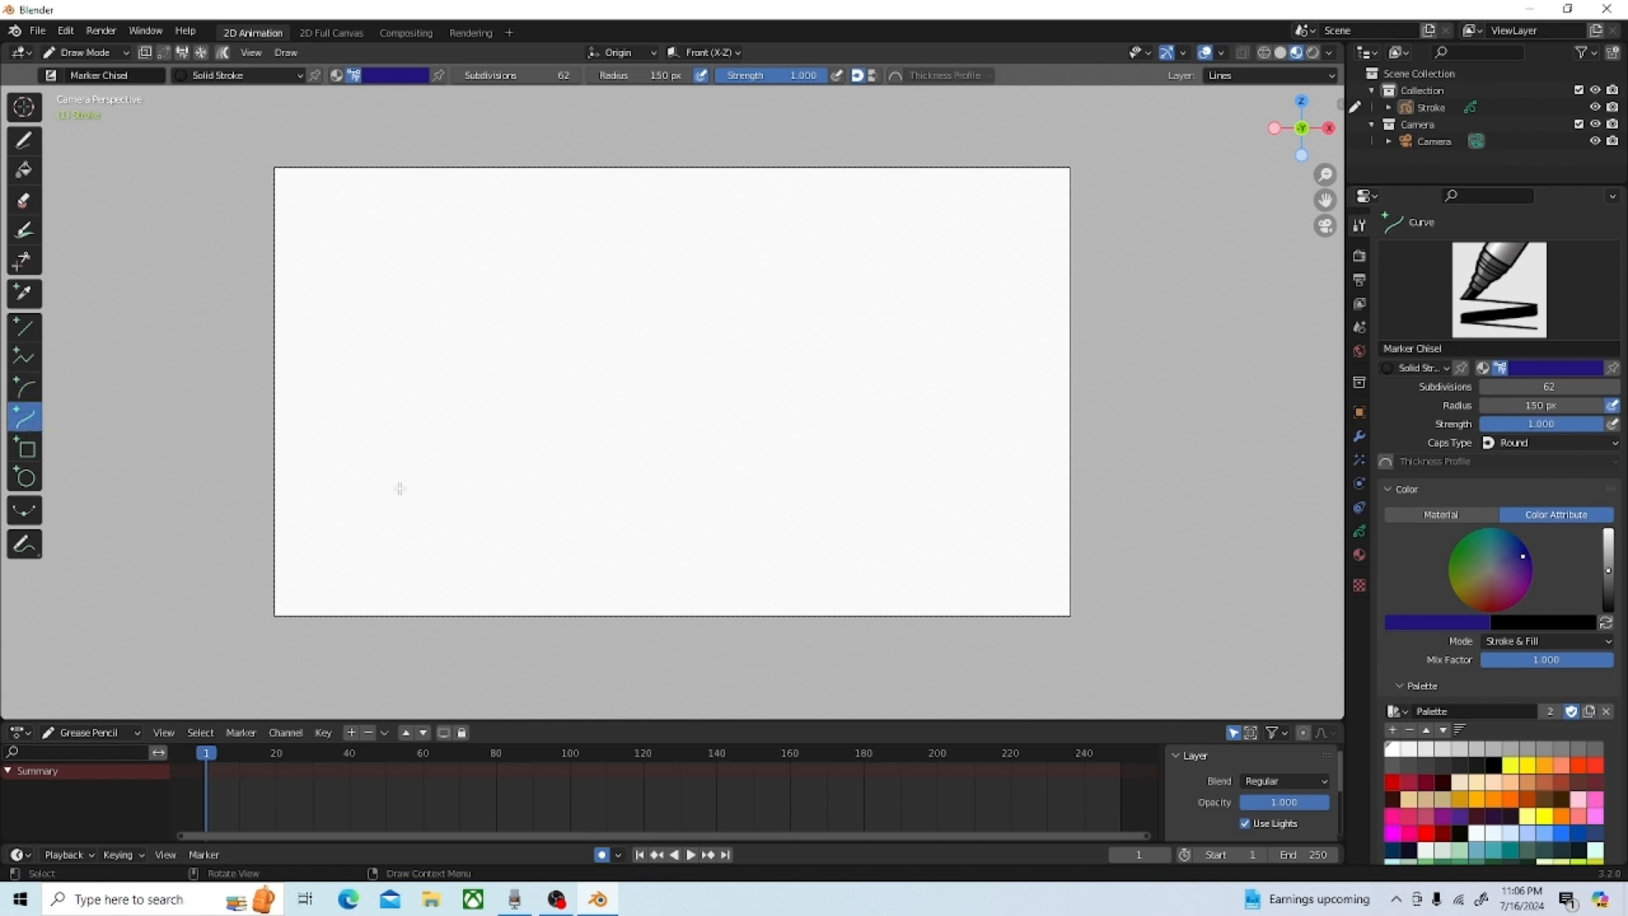
pyautogui.moveTo(405, 492)
pyautogui.mouseDown()
pyautogui.moveTo(436, 425)
pyautogui.moveTo(541, 407)
pyautogui.moveTo(638, 483)
pyautogui.moveTo(648, 473)
pyautogui.mouseUp()
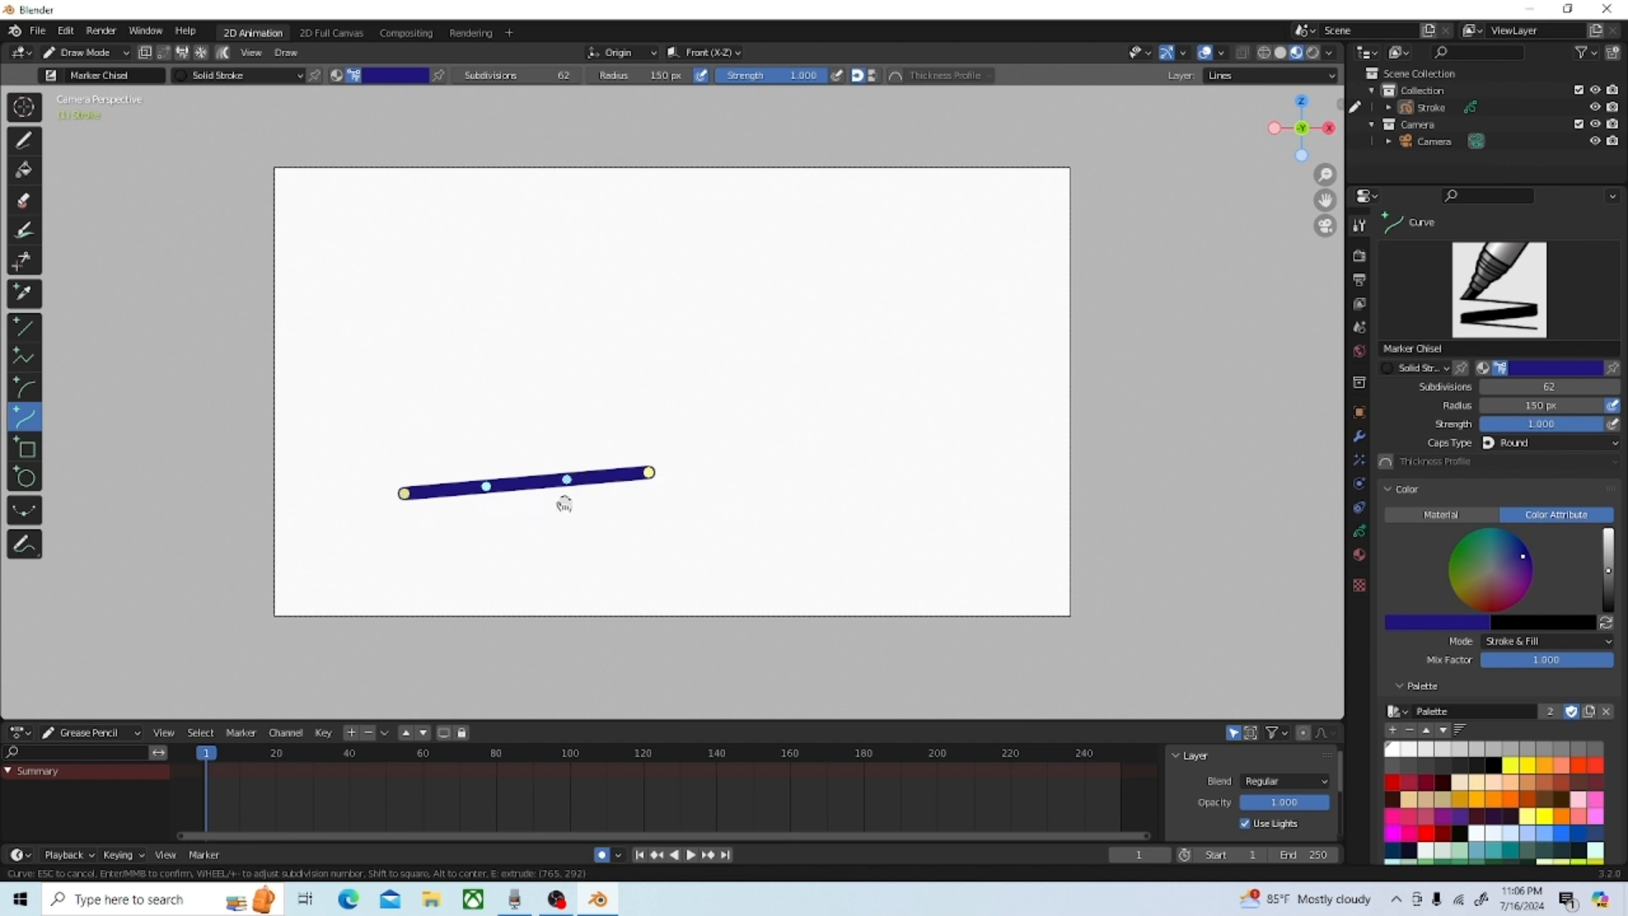
pyautogui.moveTo(567, 480); pyautogui.dragTo(542, 331)
pyautogui.moveTo(491, 480)
pyautogui.mouseDown()
pyautogui.moveTo(556, 568)
pyautogui.moveTo(625, 605)
pyautogui.mouseUp()
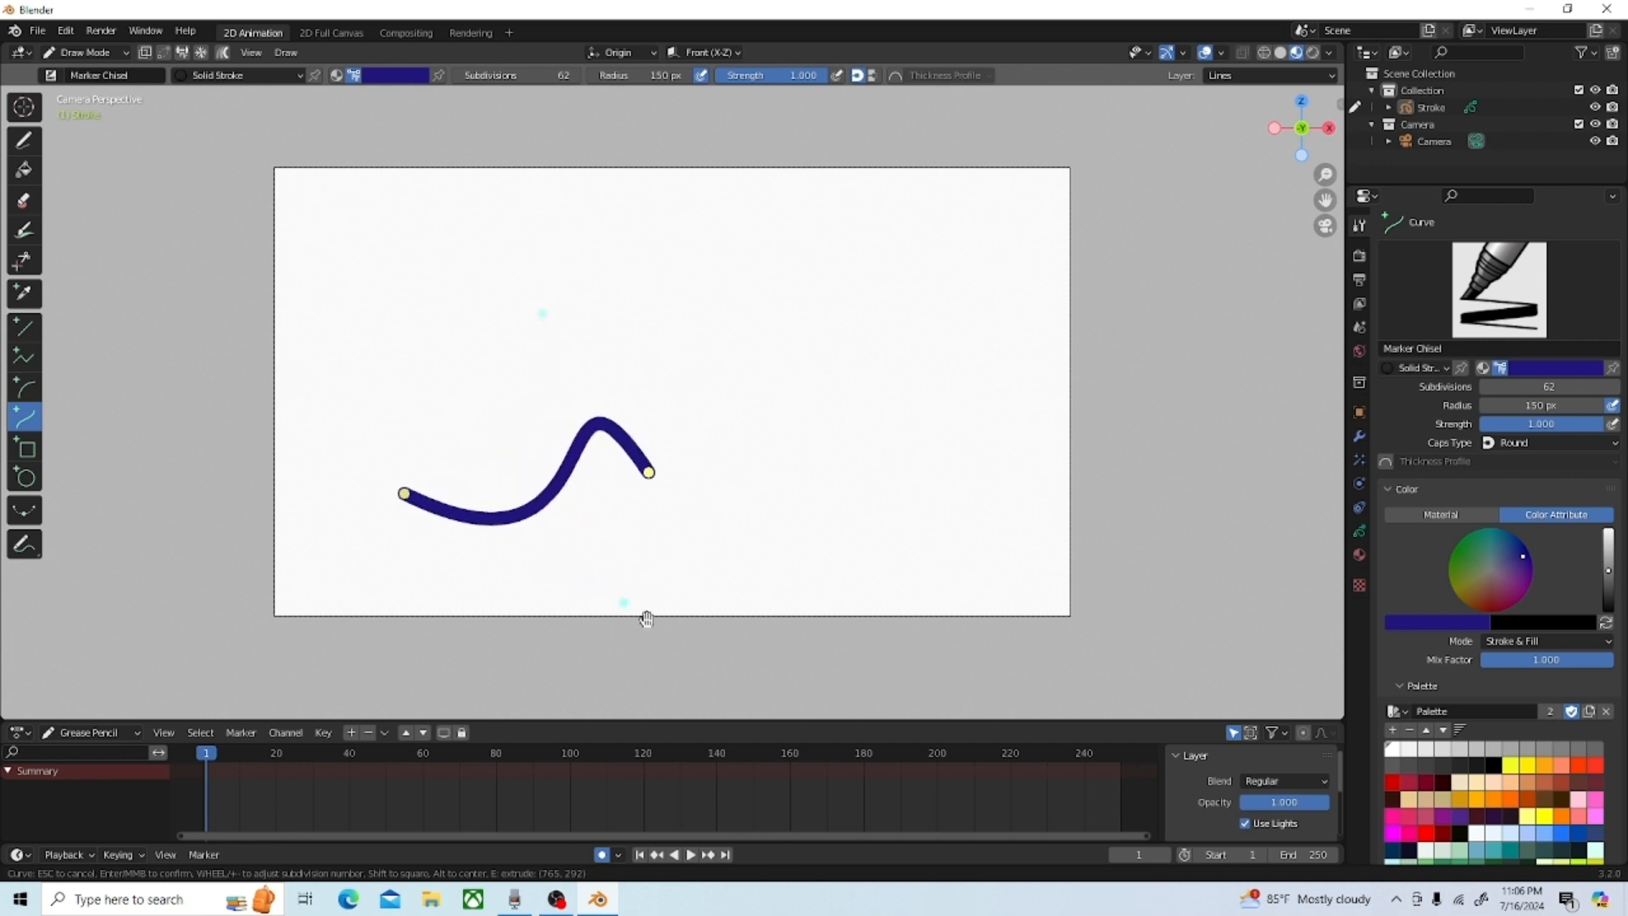
pyautogui.press('Return')
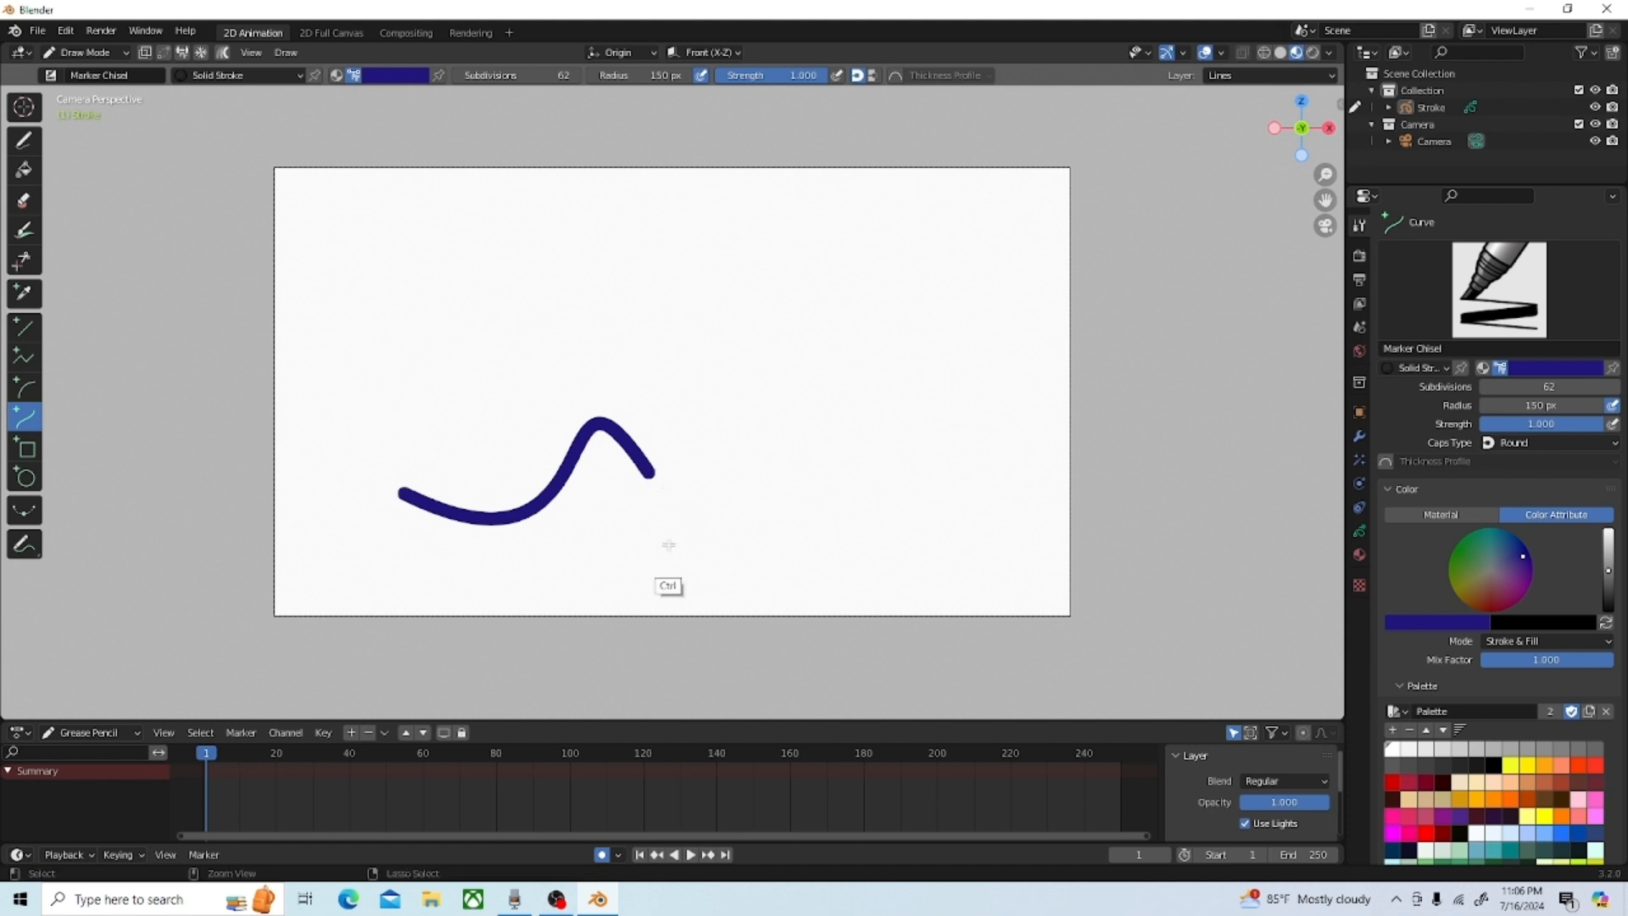
pyautogui.hotkey('ctrl', 'z')
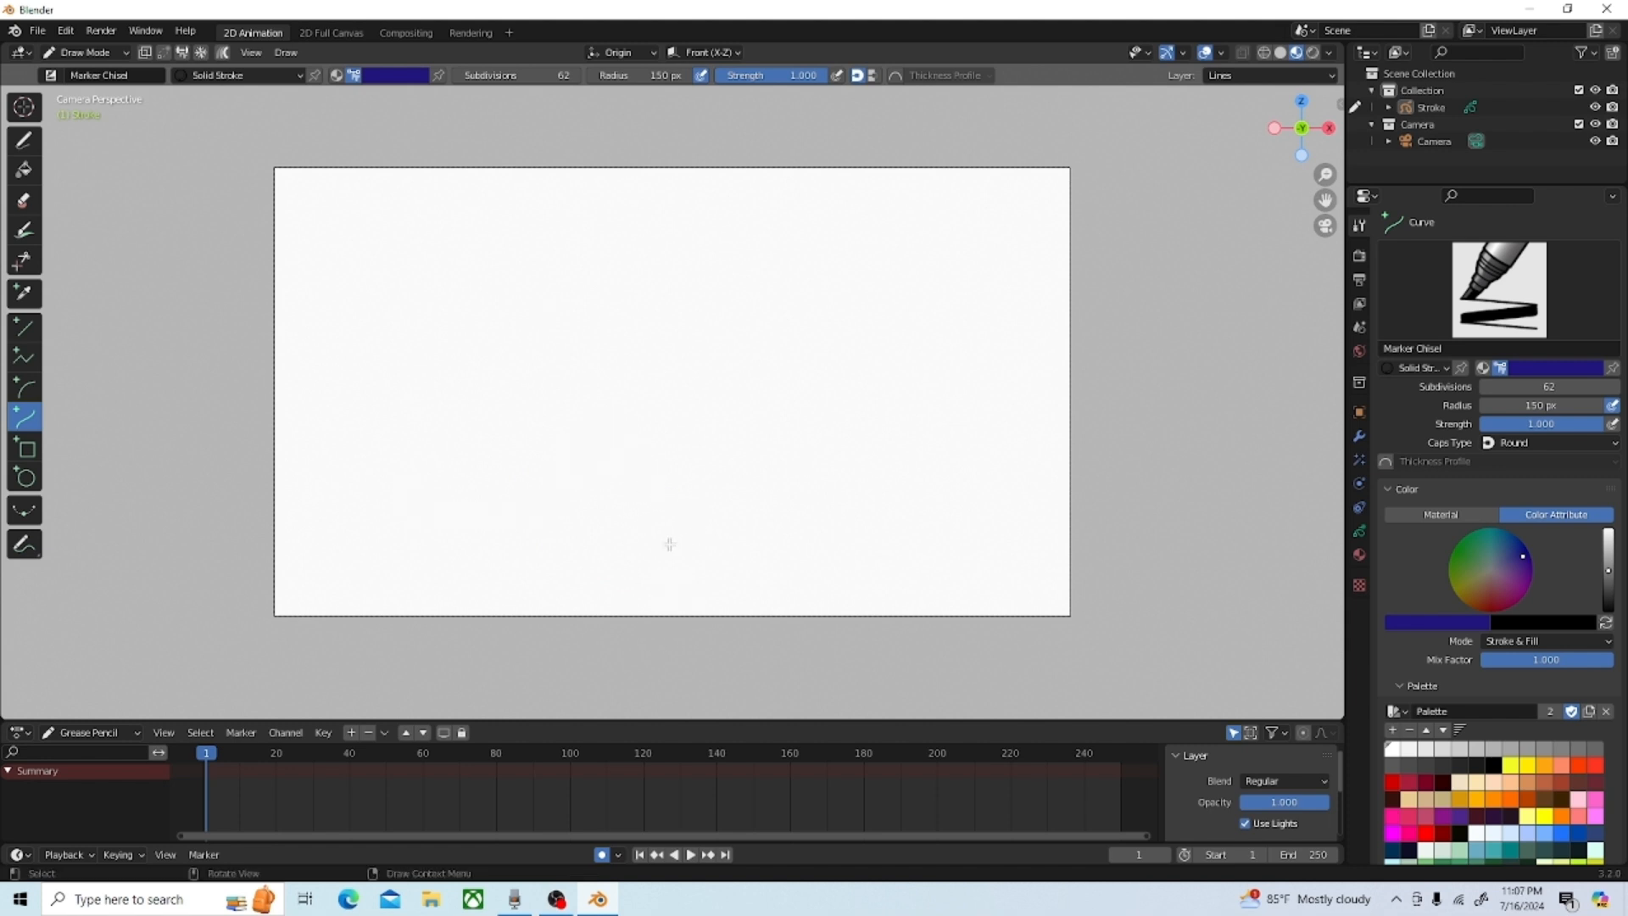
# Step: Try a rectangle with the Box tool, shrink it by moving its upper-left corner inward, and undo it
pyautogui.click(26, 454)
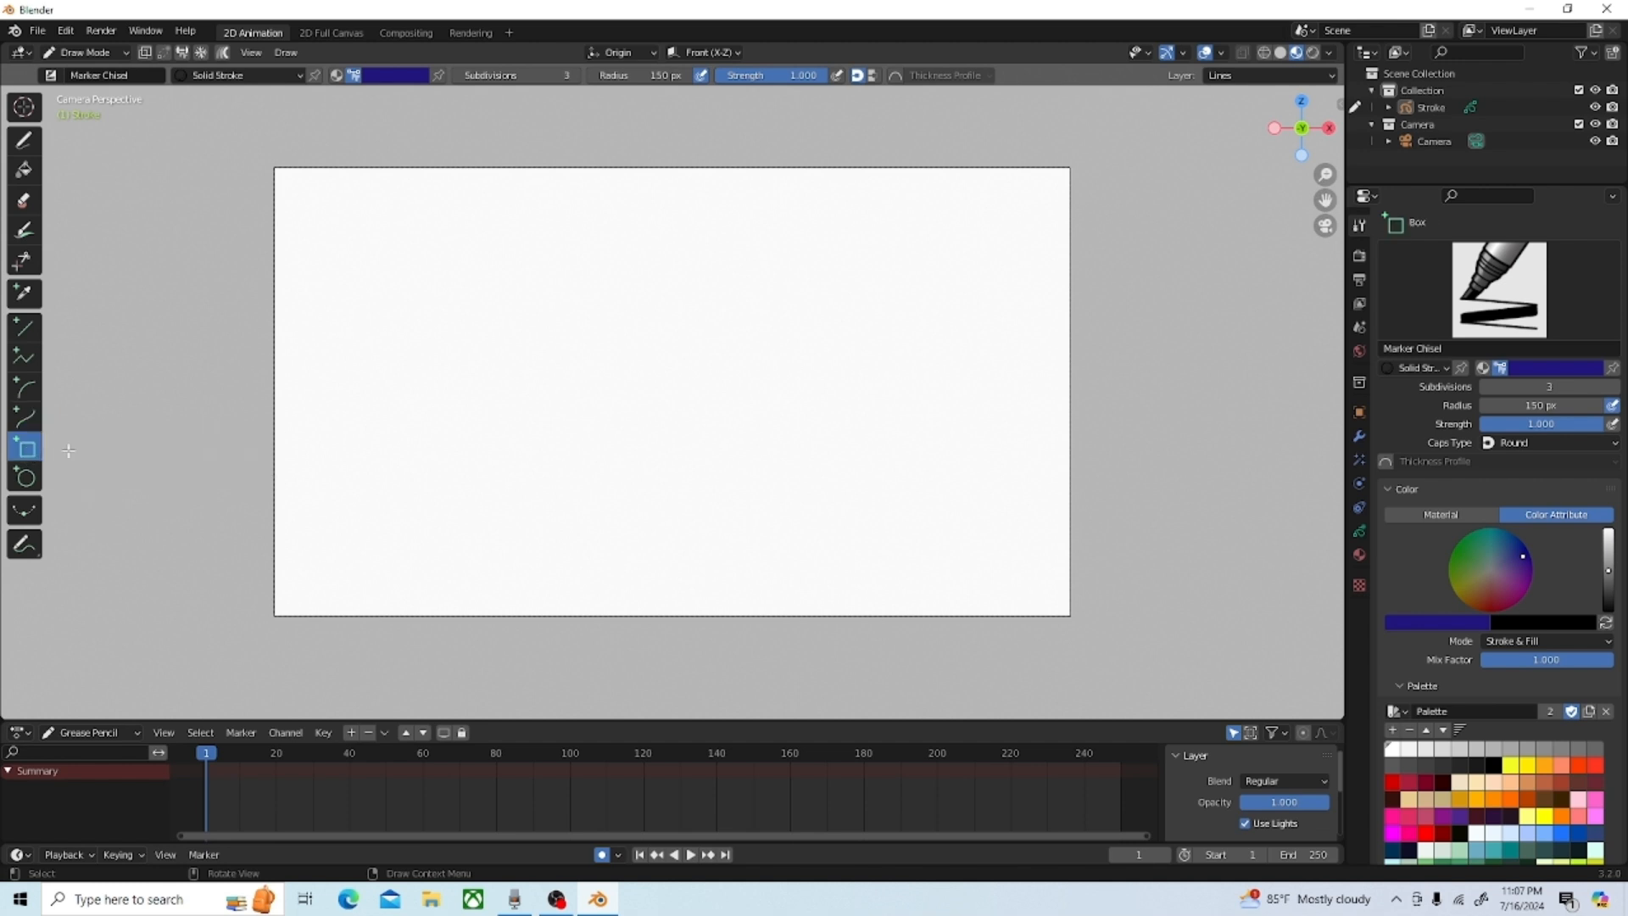
pyautogui.moveTo(488, 310); pyautogui.dragTo(699, 474)
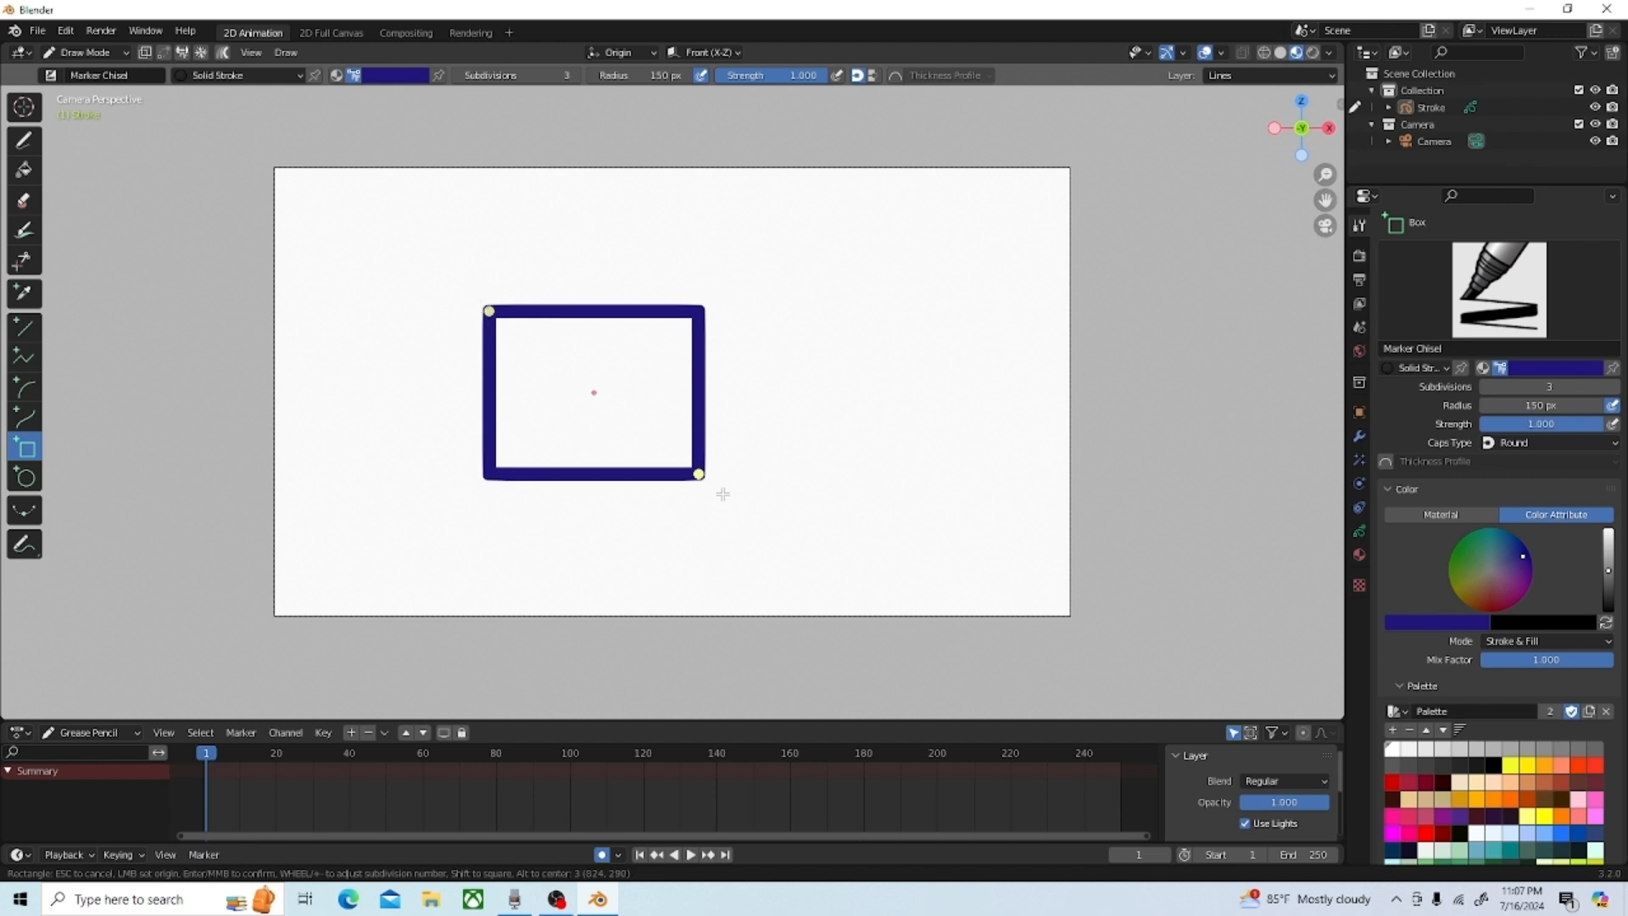
pyautogui.moveTo(489, 312); pyautogui.dragTo(551, 390)
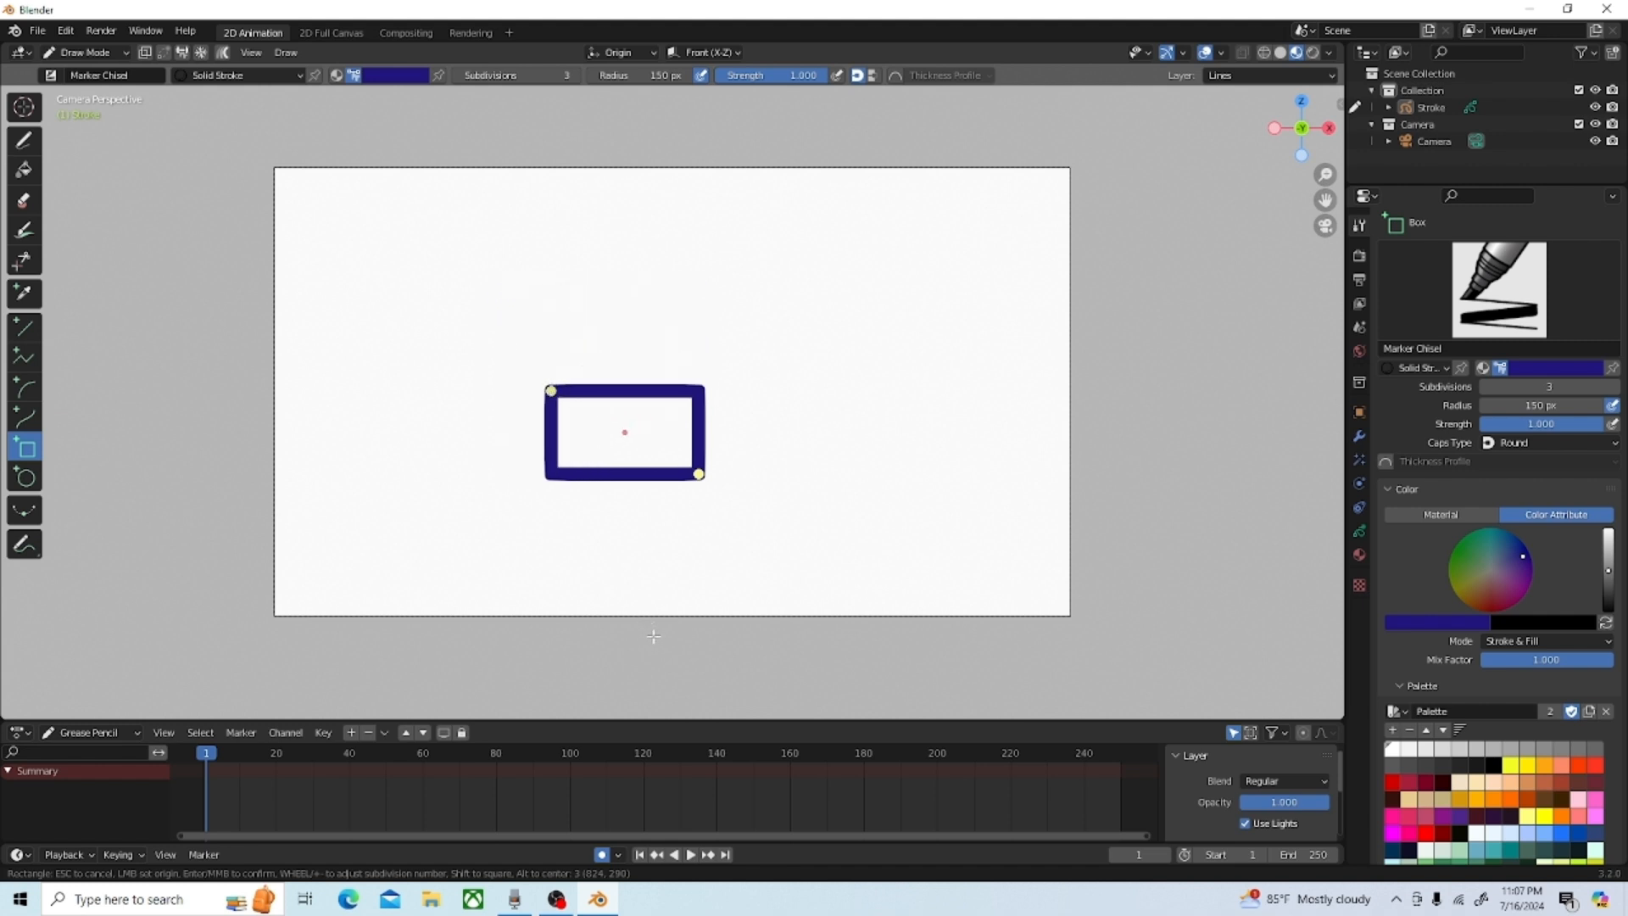
pyautogui.press('Return')
pyautogui.hotkey('ctrl', 'z')
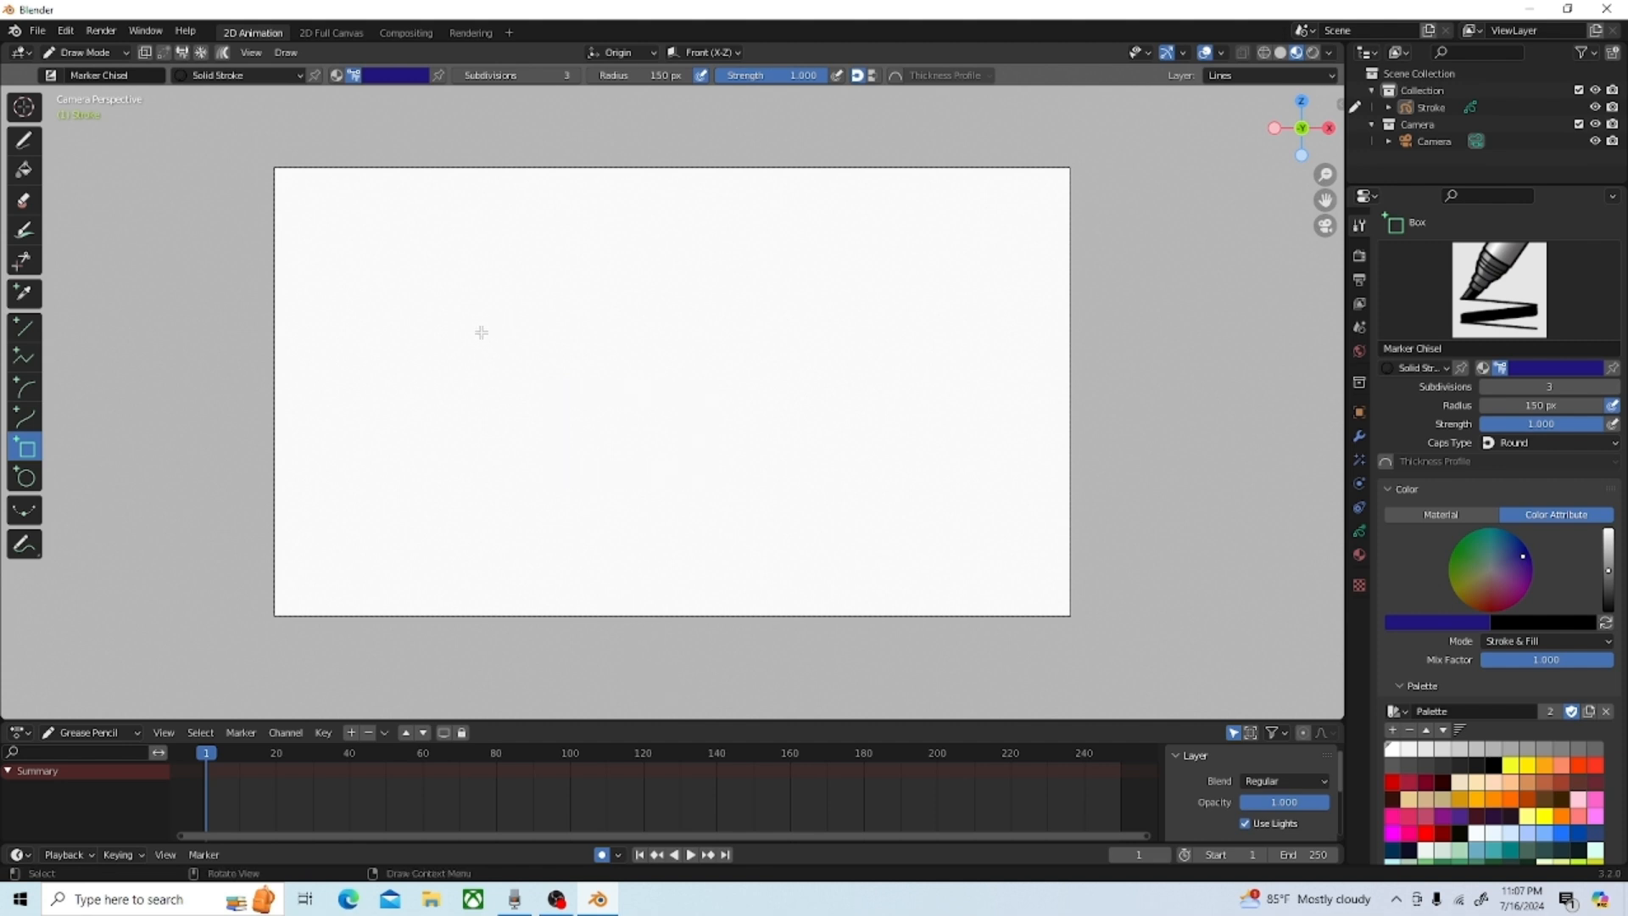
# Step: Try a perfect square with the Box tool by constraining its proportions, and undo it
pyautogui.keyDown('shift'); pyautogui.moveTo(480, 264); pyautogui.dragTo(728, 475); pyautogui.keyUp('shift')
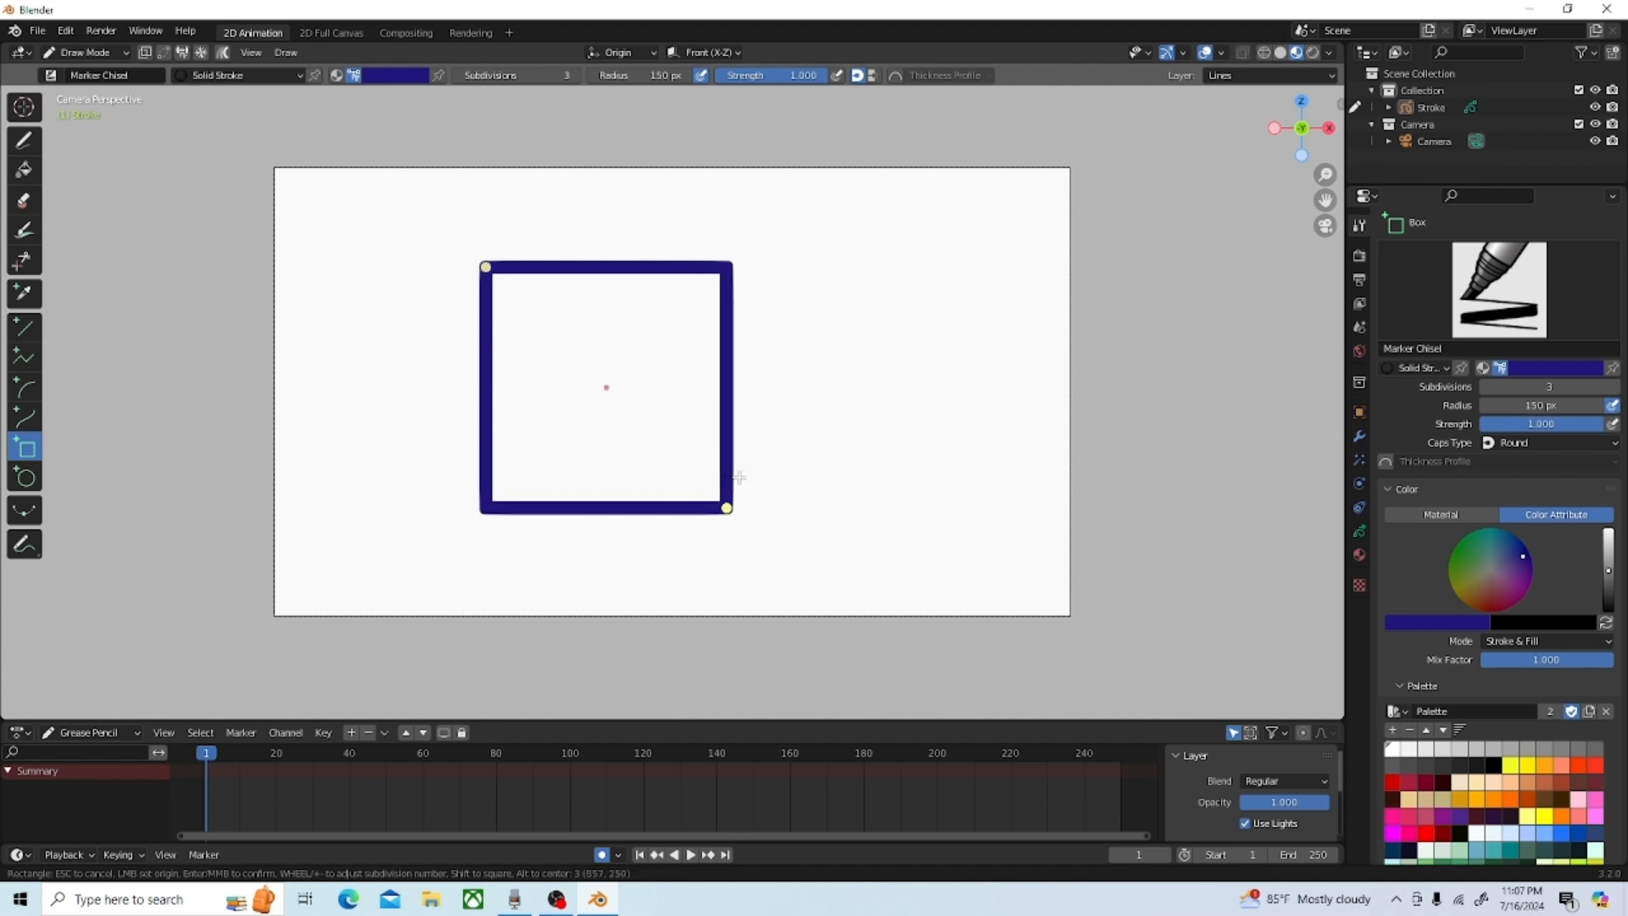
pyautogui.press('Return')
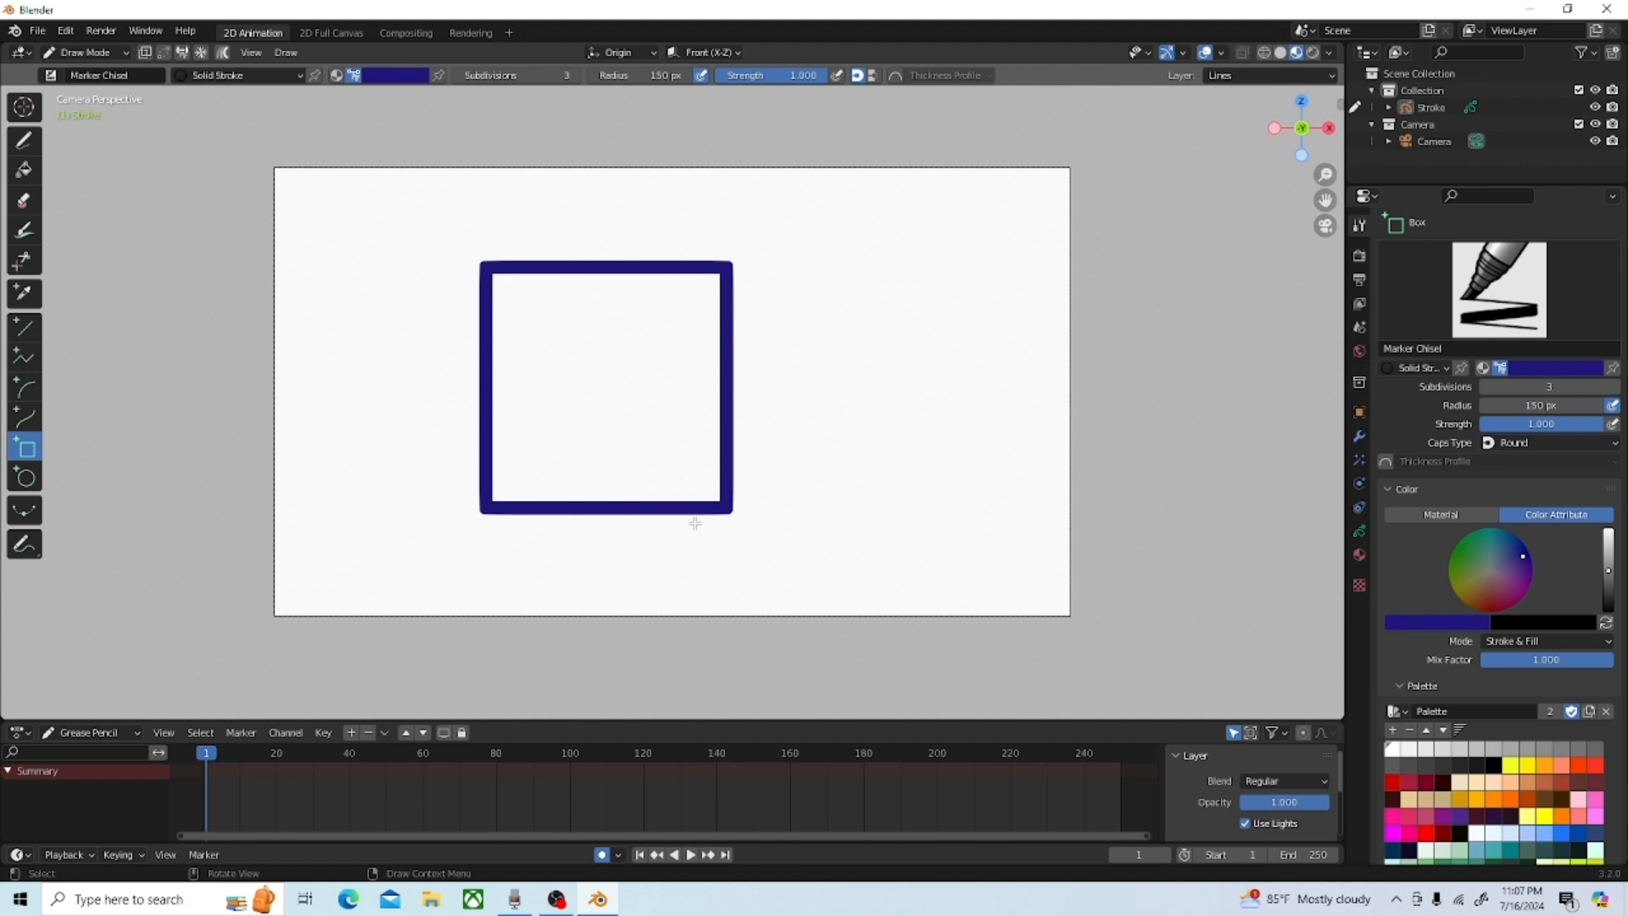
pyautogui.hotkey('ctrl', 'z')
# Step: Try an ellipse with the Circle tool, widen it toward the left, and undo it
pyautogui.click(27, 477)
pyautogui.moveTo(516, 307)
pyautogui.mouseDown()
pyautogui.moveTo(716, 466)
pyautogui.moveTo(718, 487)
pyautogui.mouseUp()
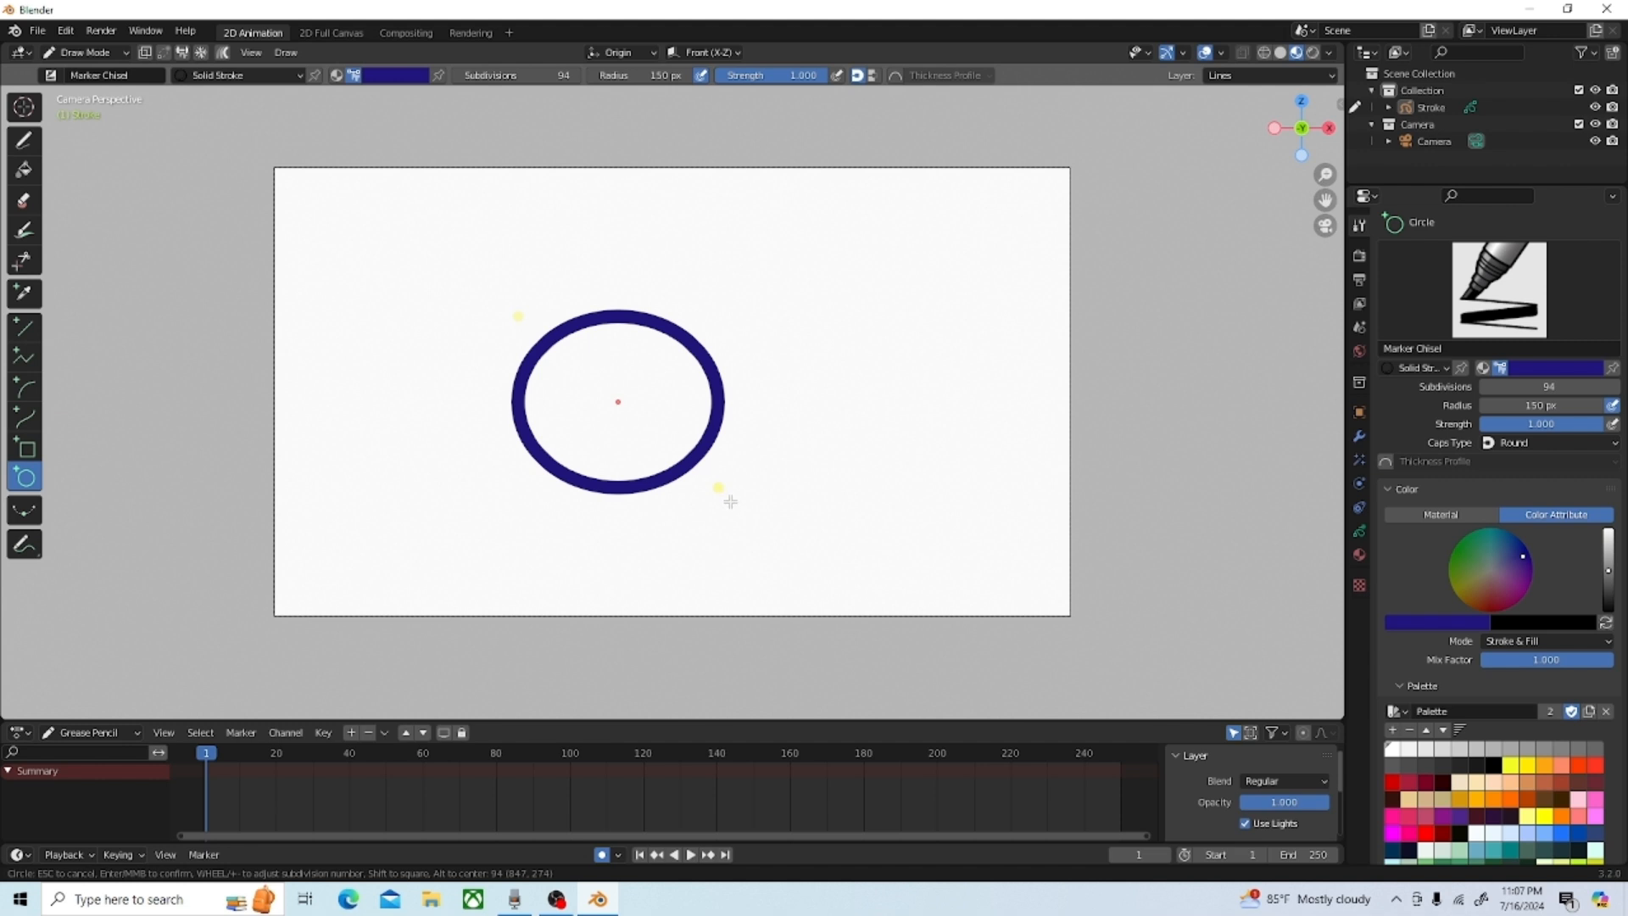
pyautogui.moveTo(517, 317)
pyautogui.mouseDown()
pyautogui.moveTo(578, 353)
pyautogui.moveTo(602, 323)
pyautogui.moveTo(493, 317)
pyautogui.mouseUp()
pyautogui.click(614, 626)
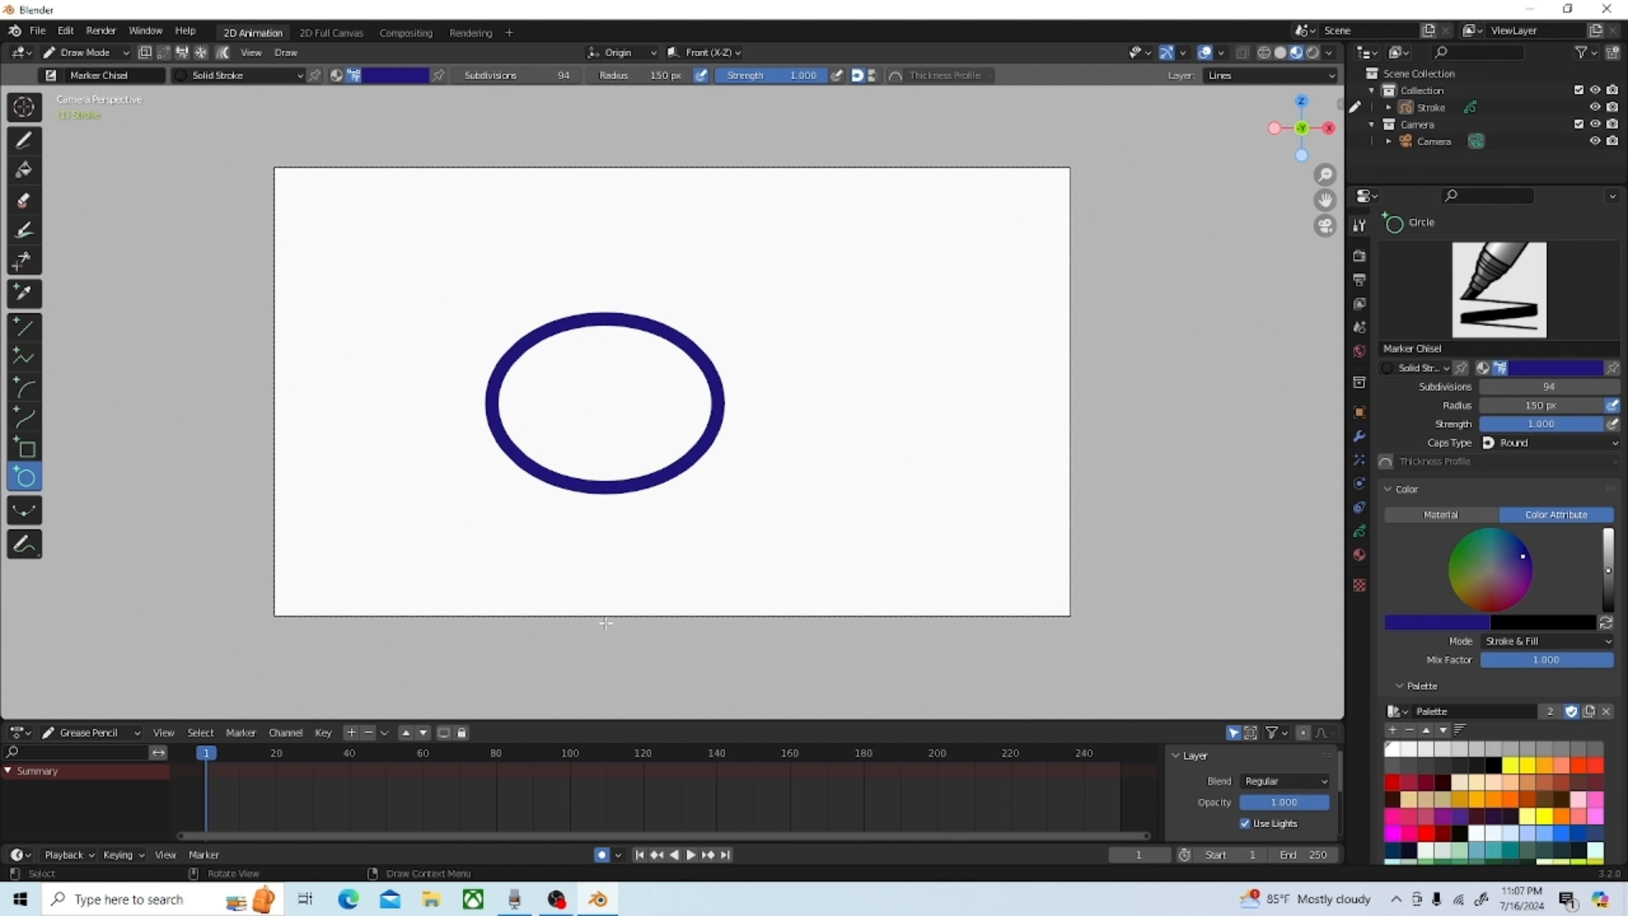
pyautogui.hotkey('ctrl', 'z')
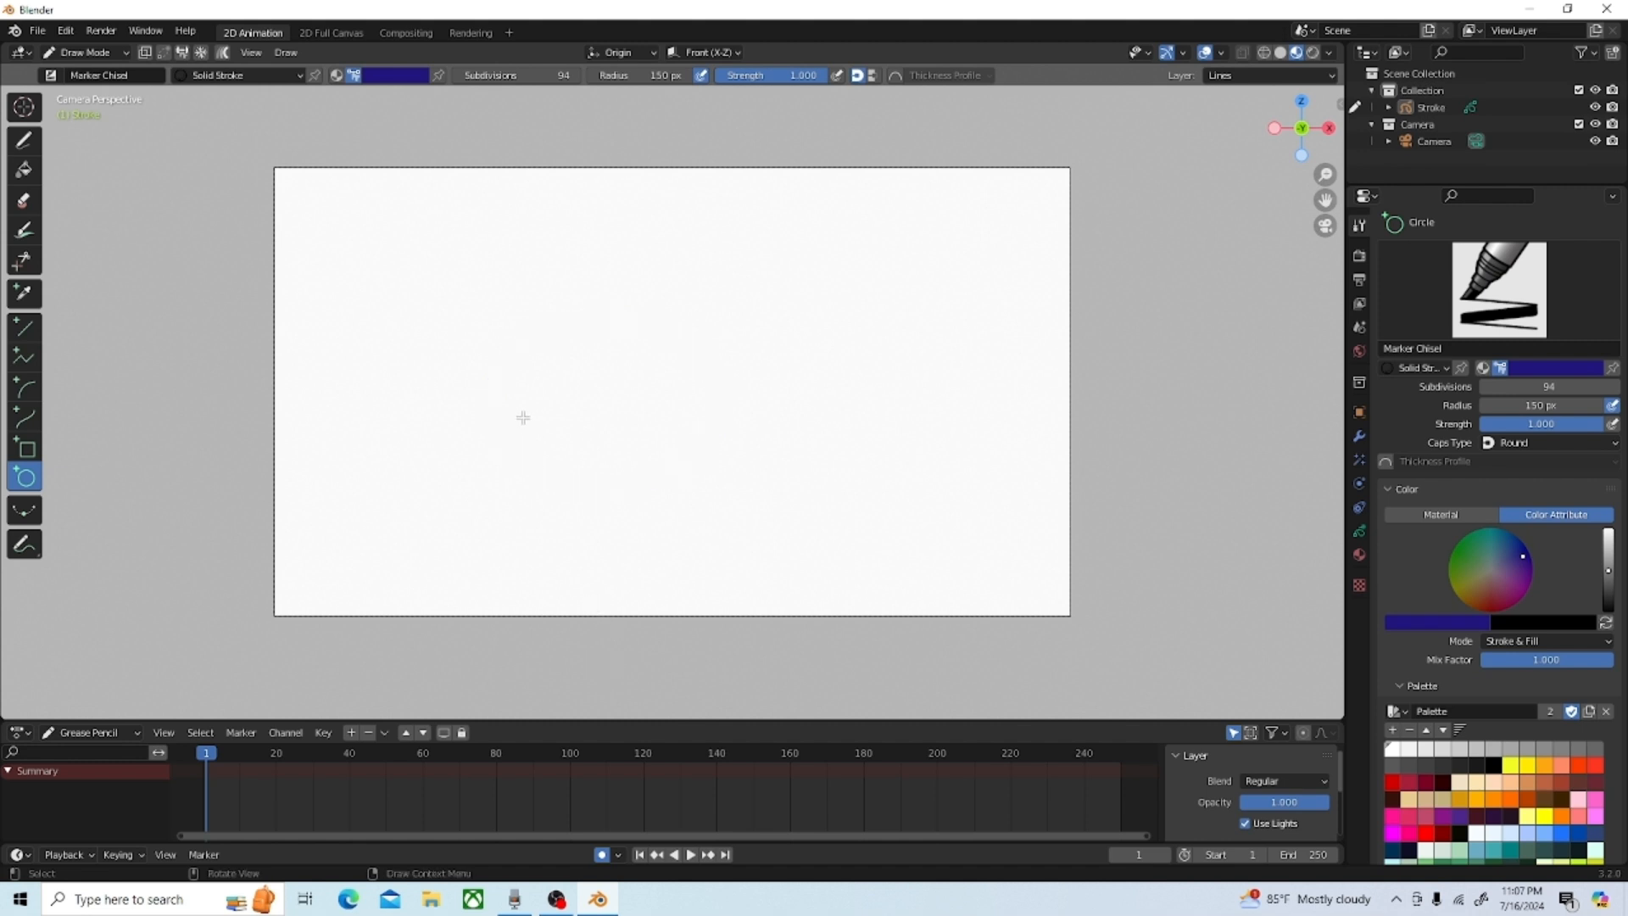
# Step: Try a perfect circle near the canvas centre with the Circle tool by constraining its proportions, and undo it
pyautogui.keyDown('shift'); pyautogui.moveTo(543, 311); pyautogui.dragTo(764, 464); pyautogui.keyUp('shift')
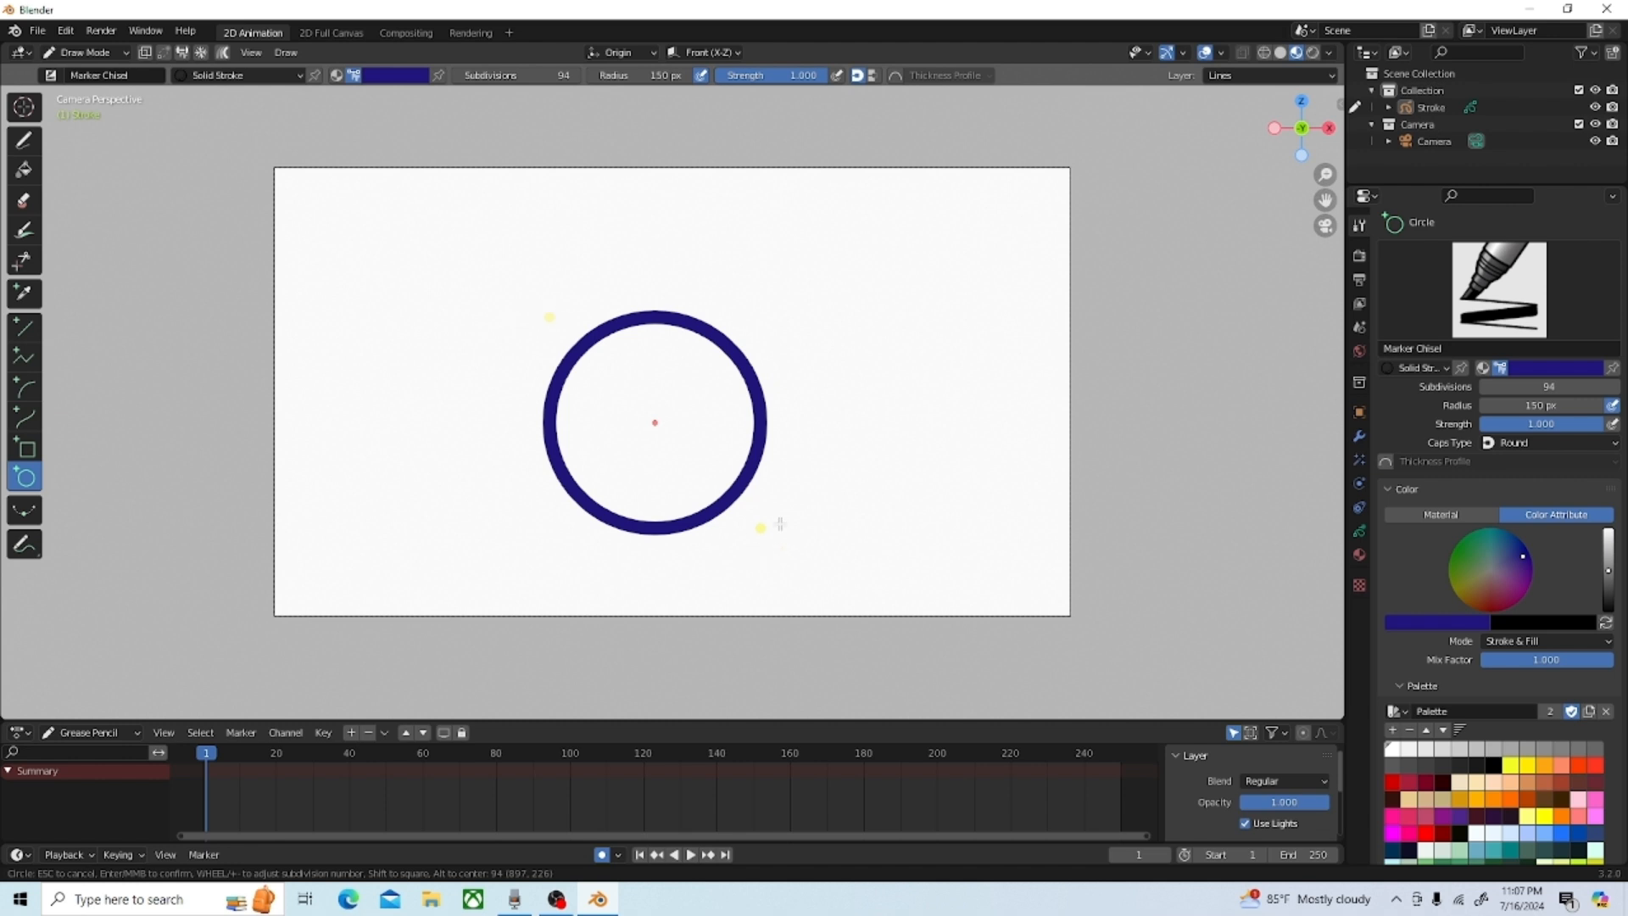
pyautogui.press('Return')
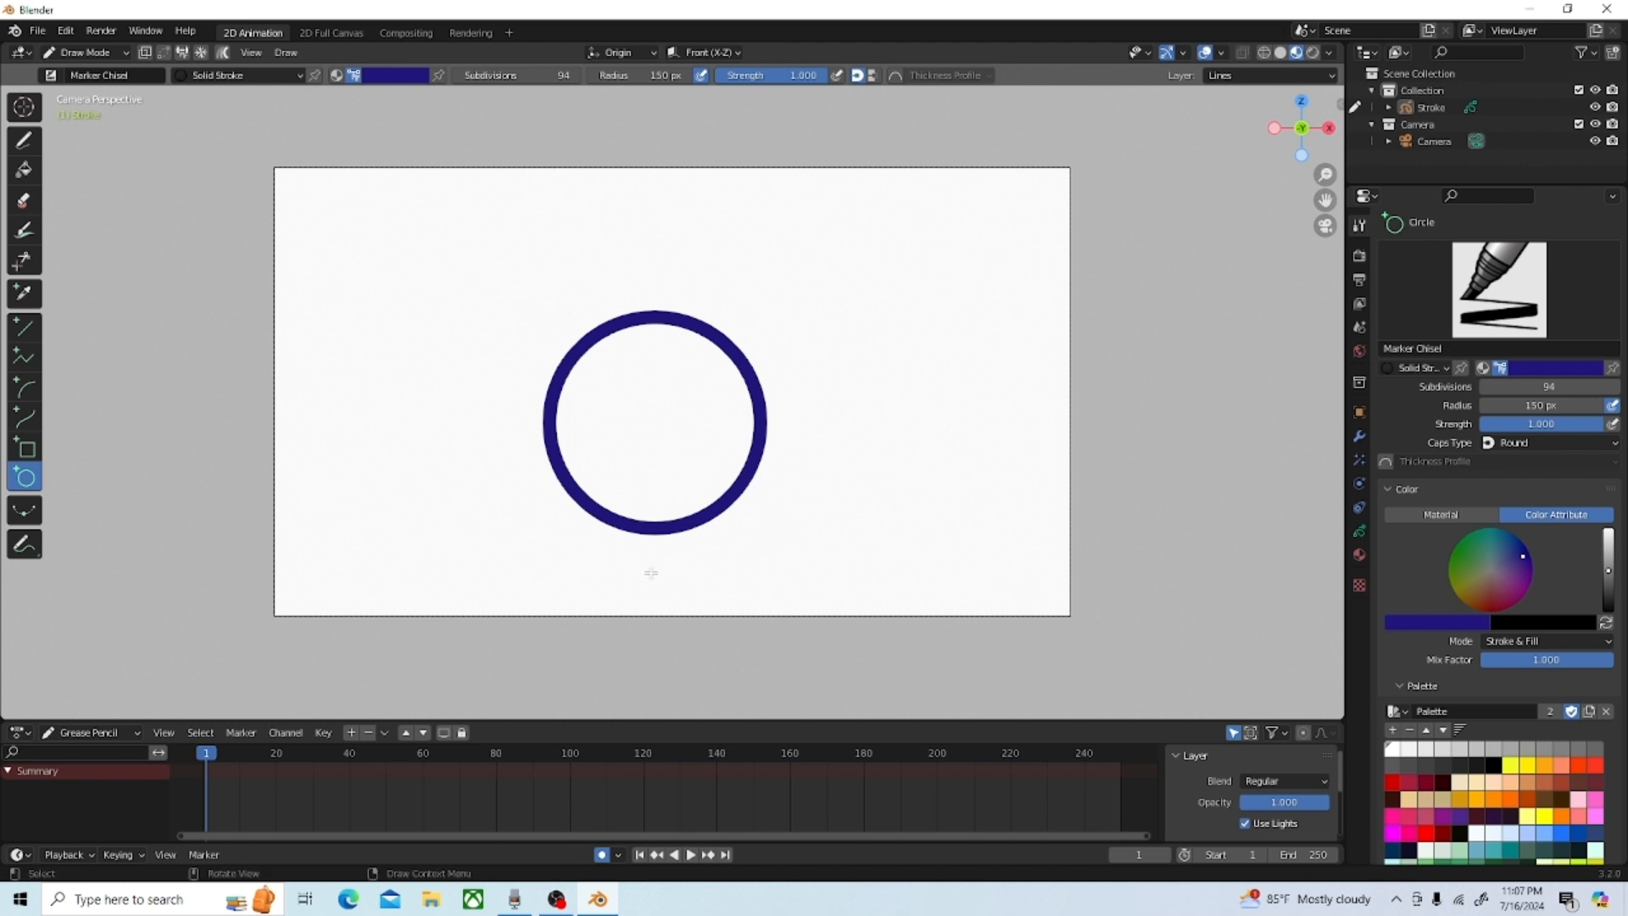
pyautogui.press('ctrl')
pyautogui.hotkey('ctrl', 'z')
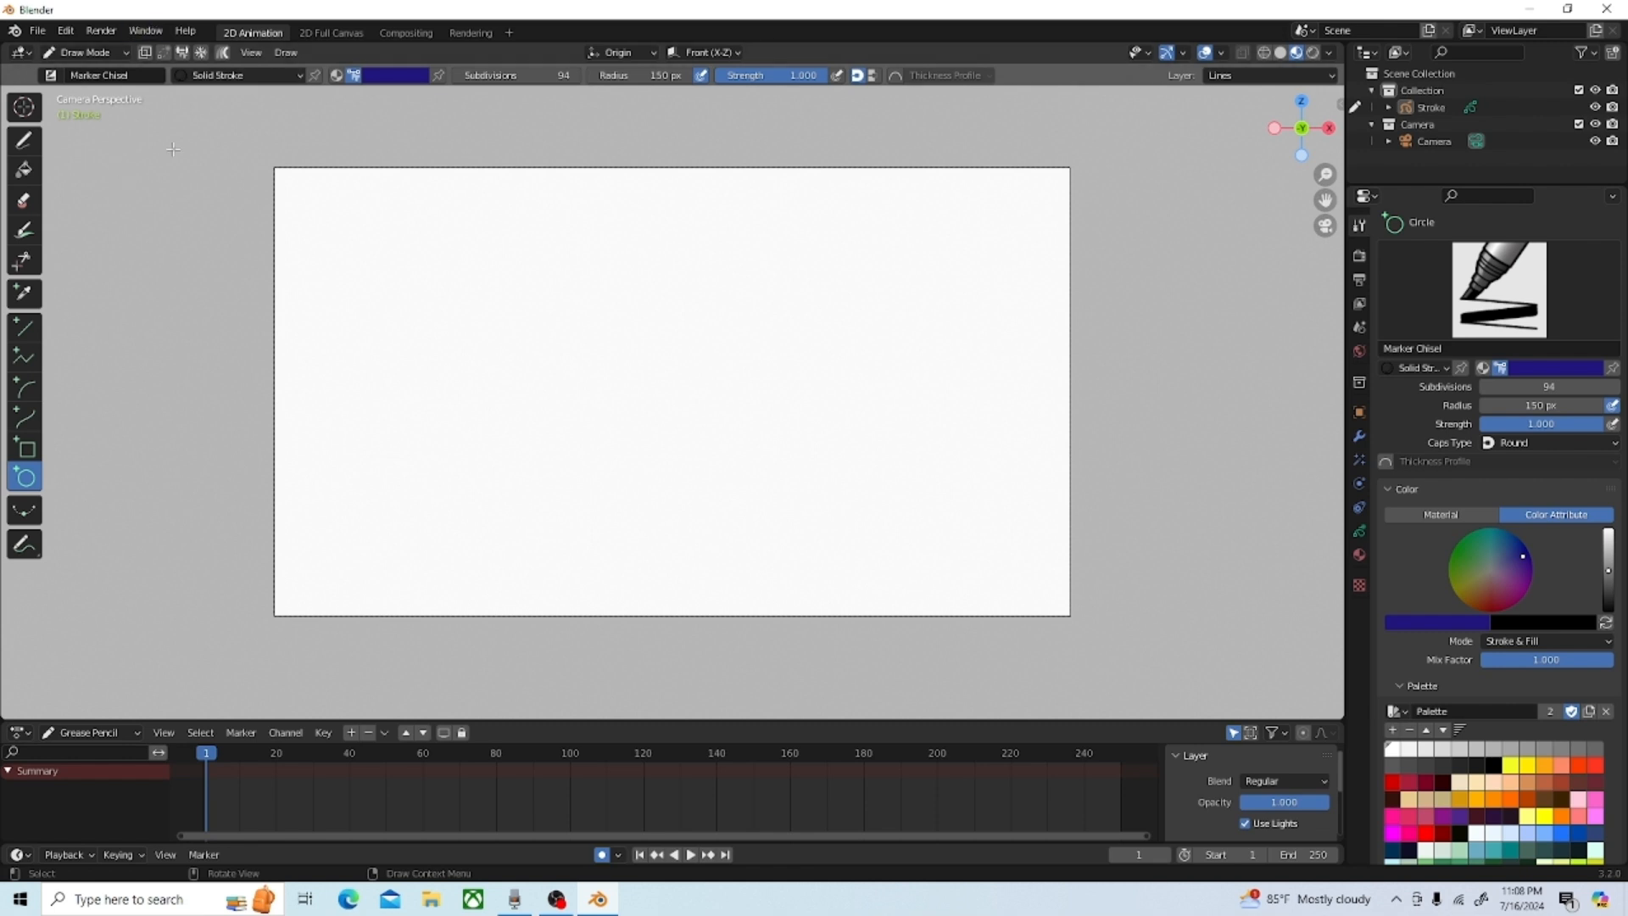
# Step: Draw a long looping dark blue freehand stroke across the middle of the canvas with the Marker Chisel brush
pyautogui.click(25, 141)
pyautogui.moveTo(699, 440)
pyautogui.mouseDown()
pyautogui.moveTo(585, 349)
pyautogui.moveTo(628, 260)
pyautogui.moveTo(819, 459)
pyautogui.moveTo(625, 429)
pyautogui.moveTo(450, 471)
pyautogui.mouseUp()
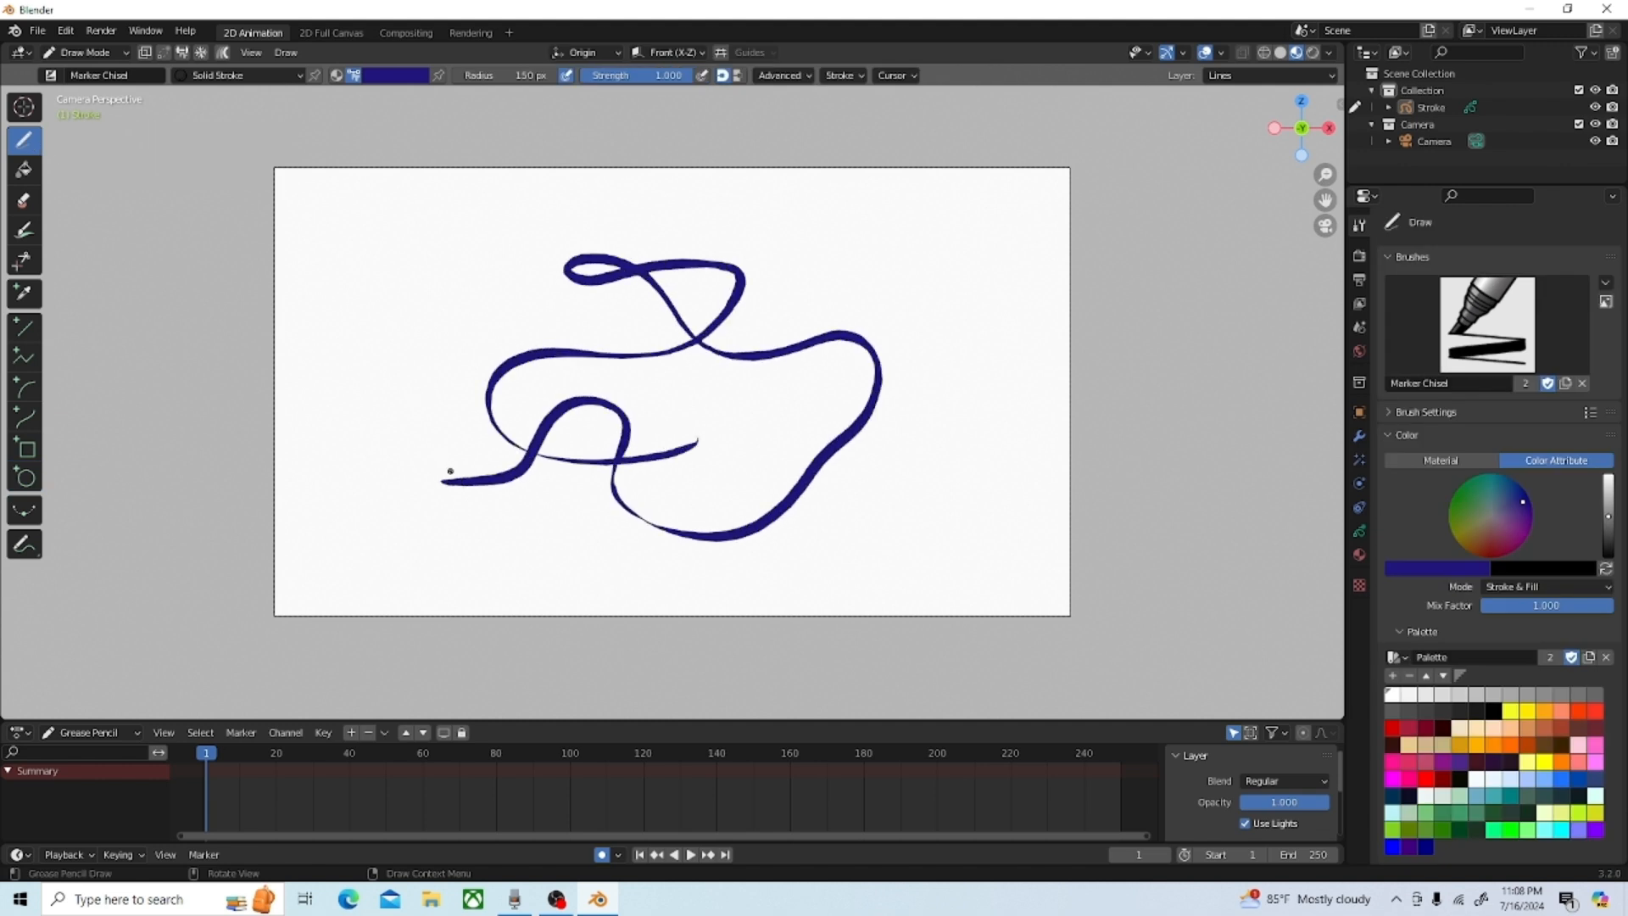
# Step: Switch to Object Mode and select the looping stroke object with the Move tool active
pyautogui.click(126, 54)
pyautogui.click(85, 70)
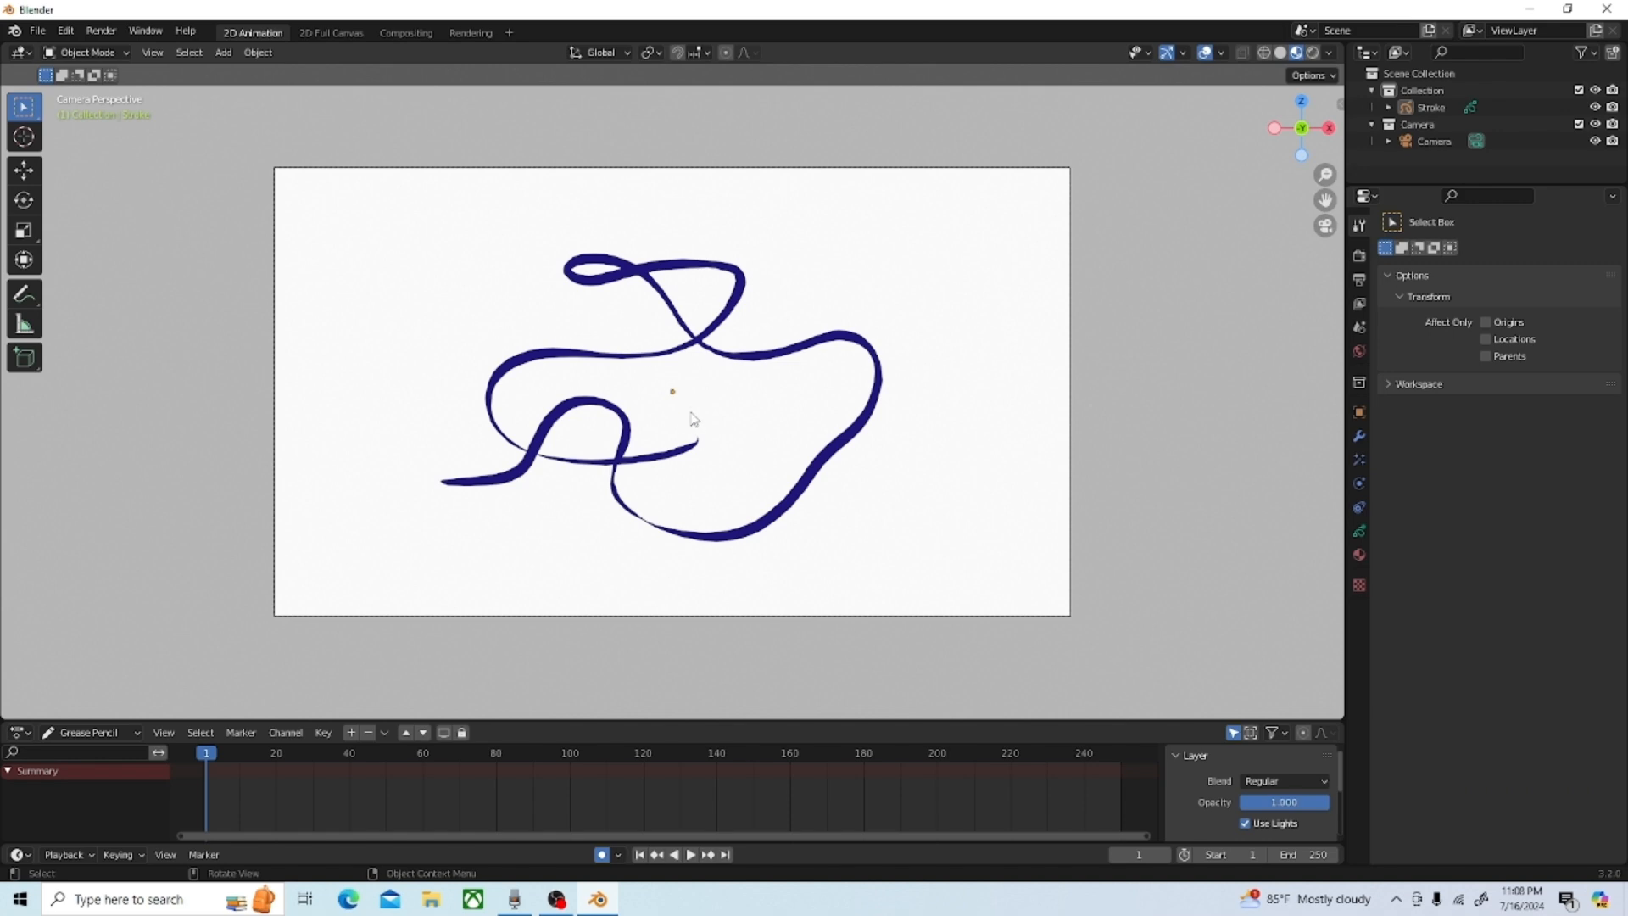
pyautogui.moveTo(742, 368); pyautogui.dragTo(833, 383, button='middle')
pyautogui.press('KP_0')
pyautogui.click(33, 175)
pyautogui.click(731, 363)
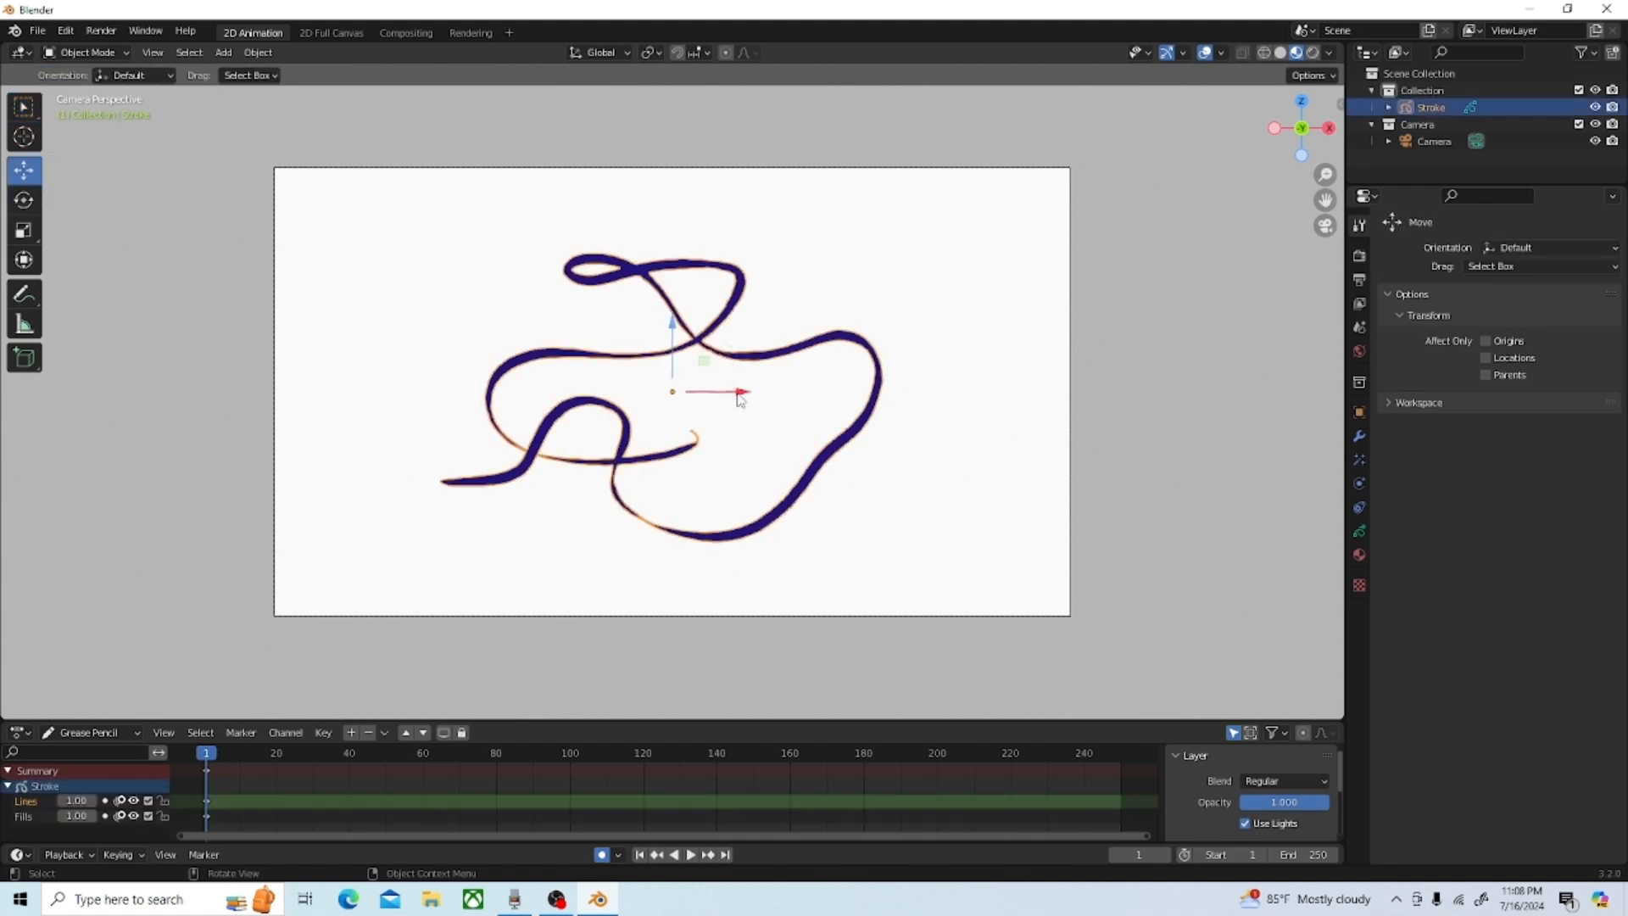
# Step: Try lowering the looping stroke object along the Z axis with the Move gizmo, and undo it
pyautogui.moveTo(676, 334); pyautogui.dragTo(675, 362)
pyautogui.moveTo(736, 423)
pyautogui.mouseDown()
pyautogui.moveTo(789, 423)
pyautogui.moveTo(732, 429)
pyautogui.mouseUp()
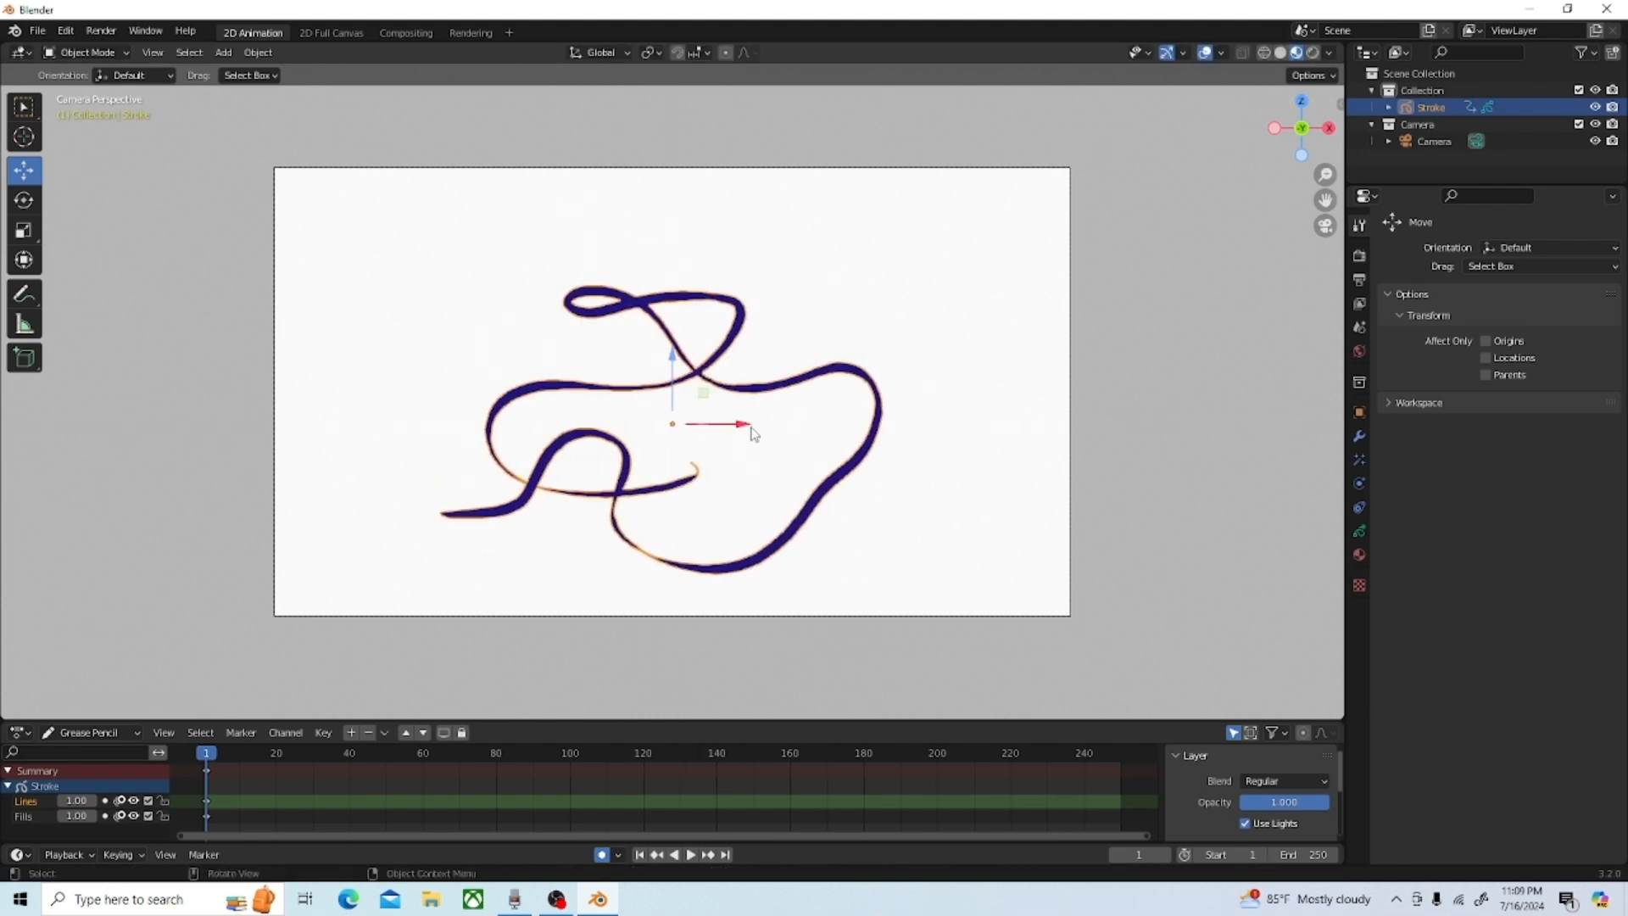
pyautogui.hotkey('ctrl', 'z')
pyautogui.hotkey('ctrl', 'z')
pyautogui.hotkey('ctrl', 'z')
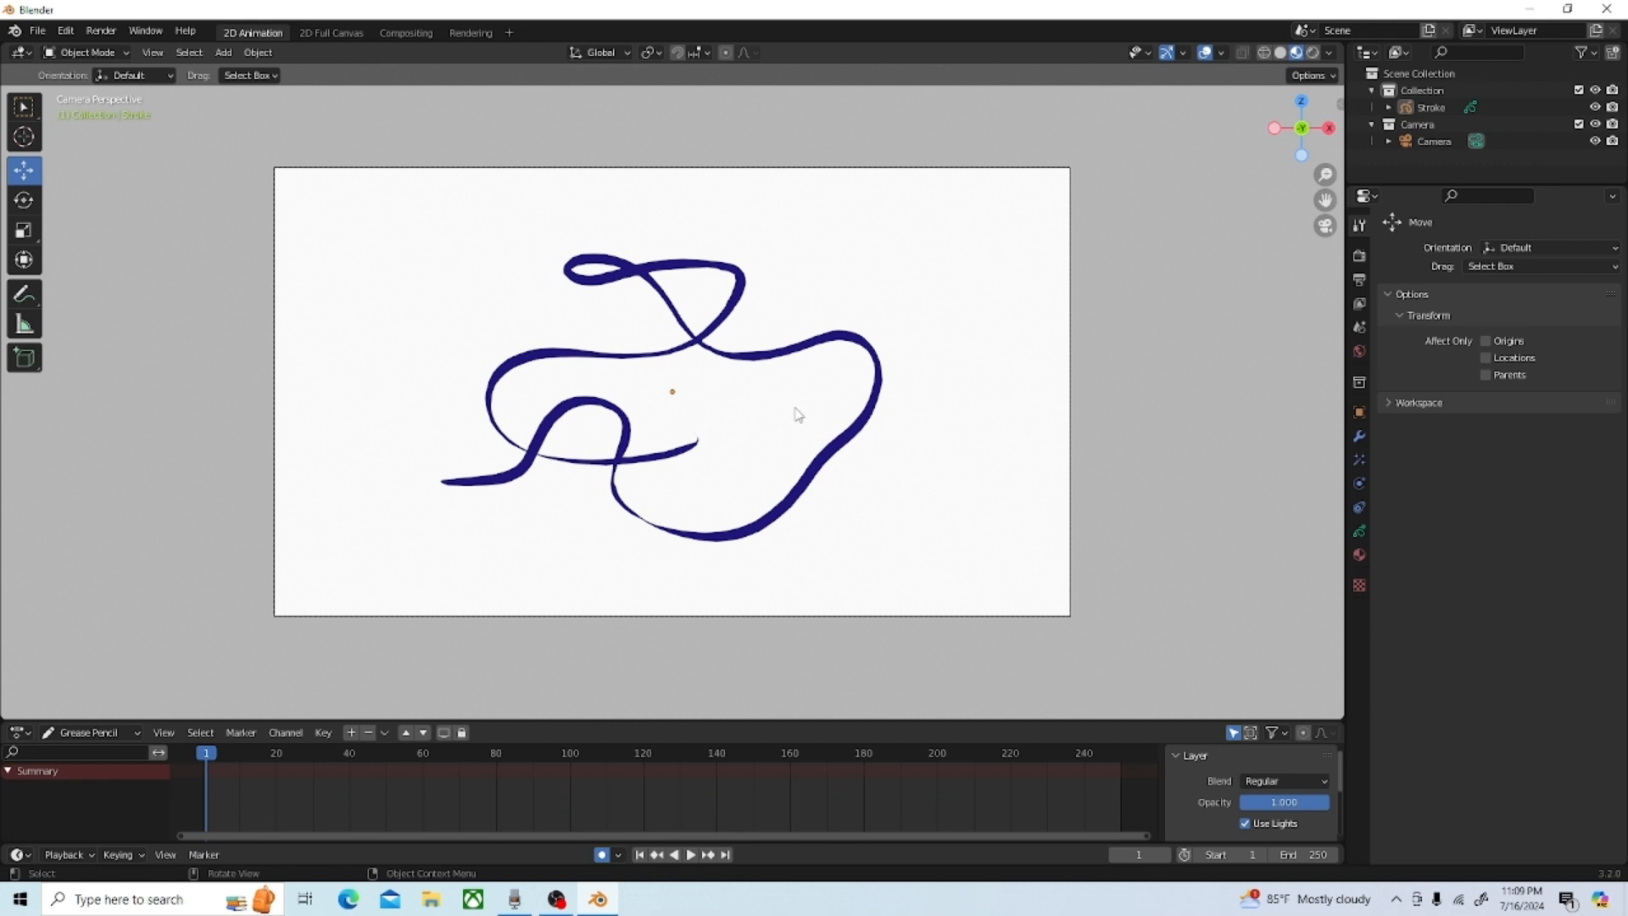
# Step: Reselect the looping stroke object, try moving it freely without an axis constraint, and undo the move
pyautogui.click(746, 365)
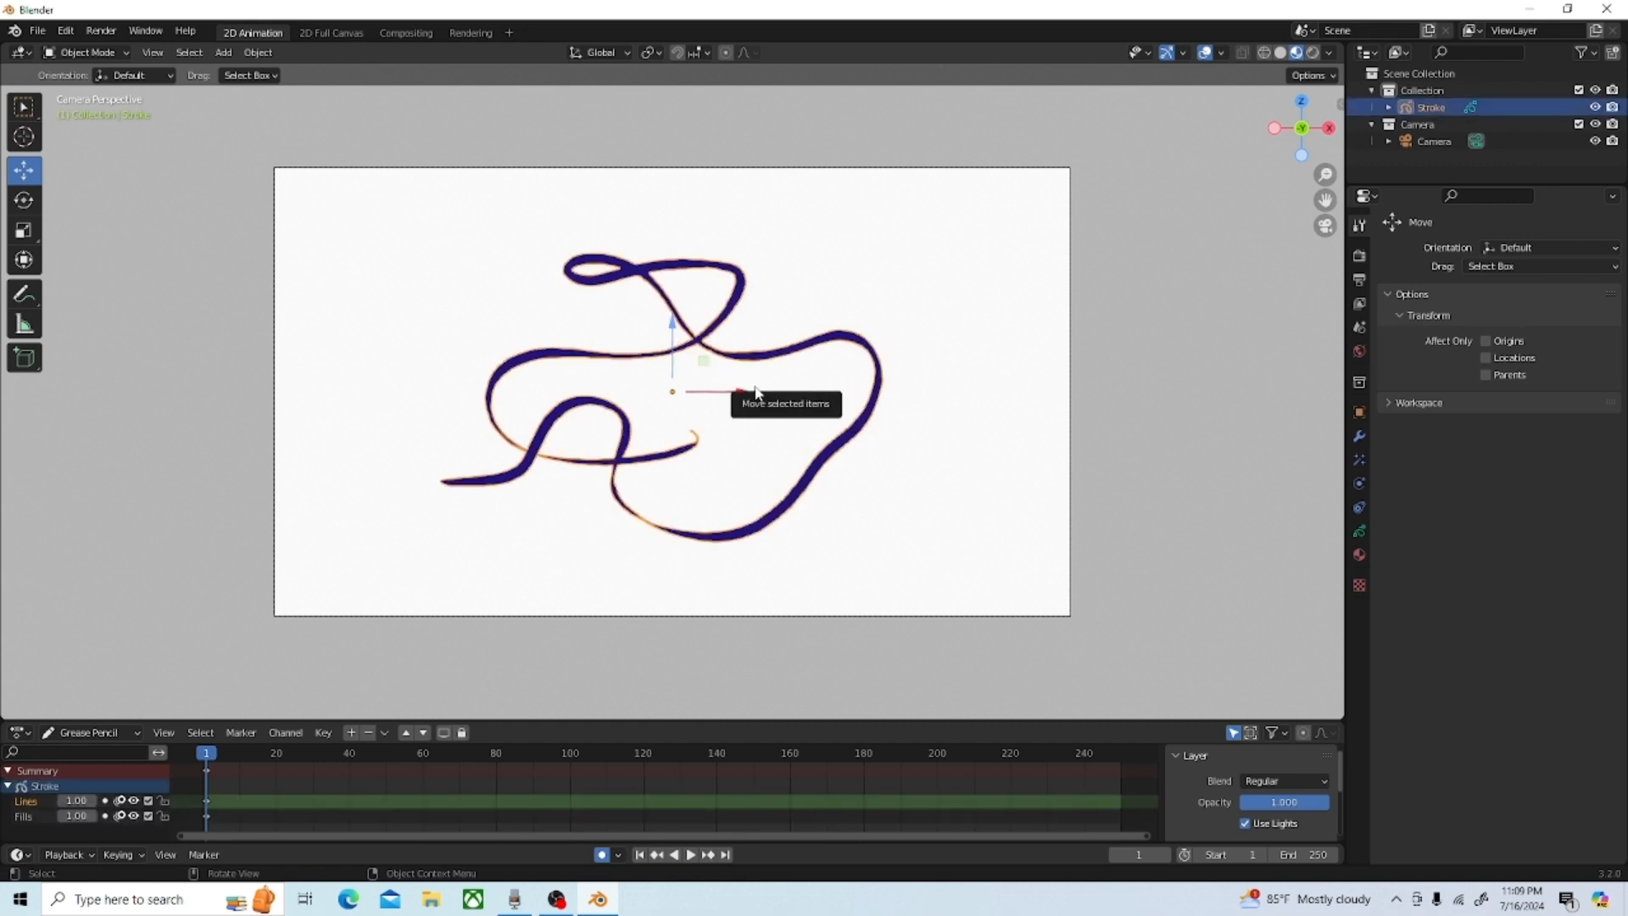
pyautogui.press('g')
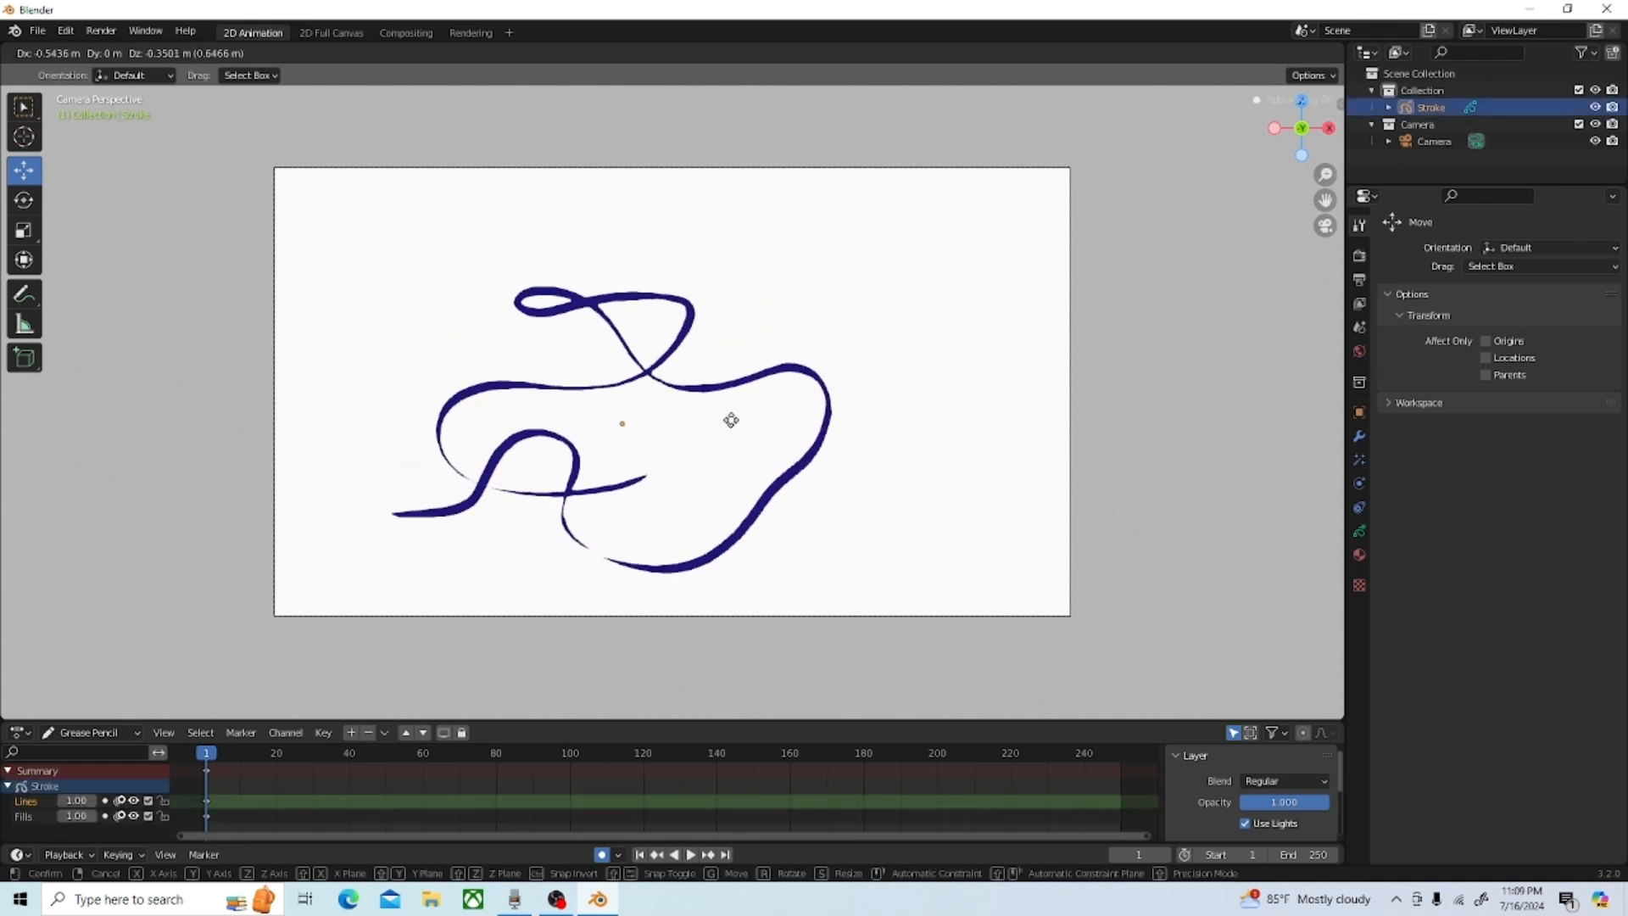
pyautogui.click(768, 416)
pyautogui.press('ctrl')
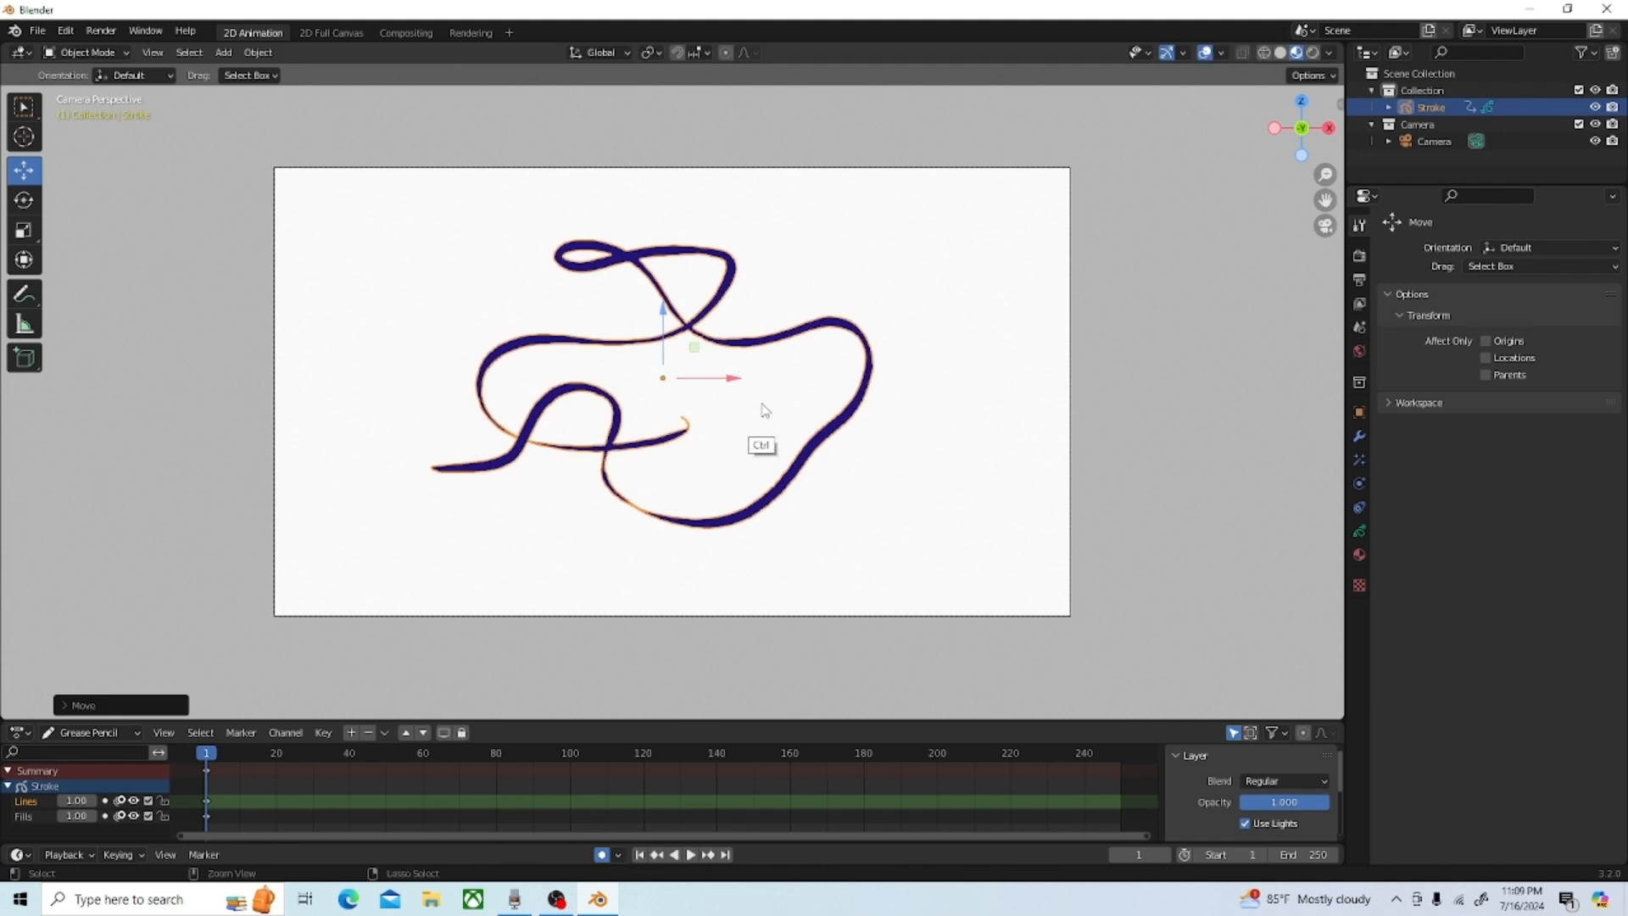
pyautogui.hotkey('ctrl', 'z')
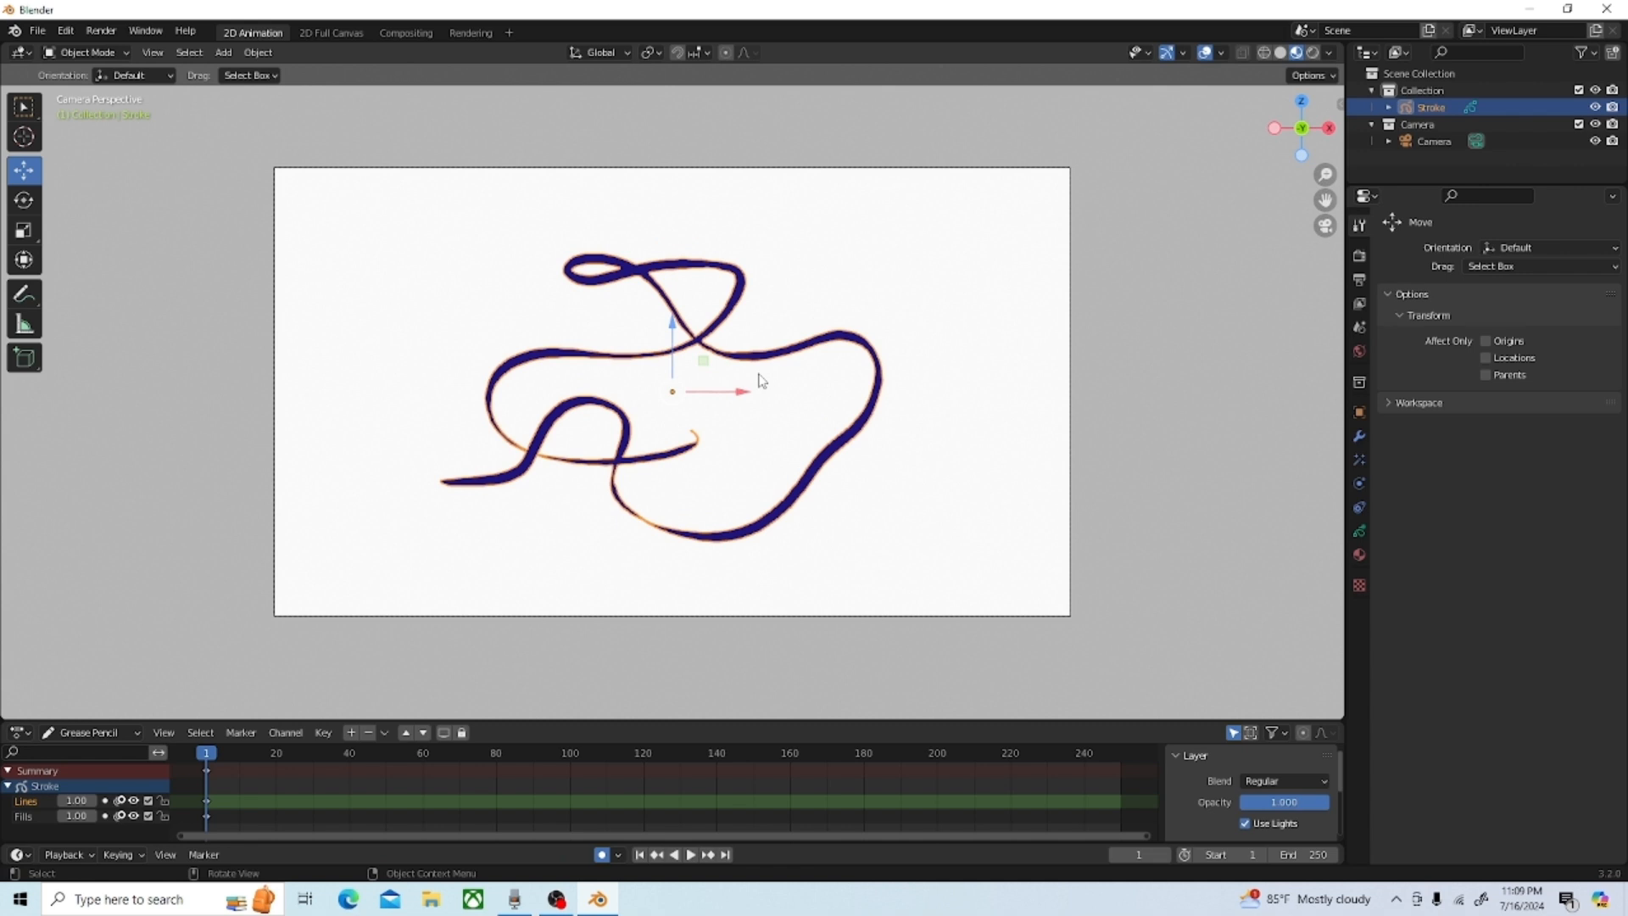
# Step: Try moving the looping stroke object along the X axis only, and undo the move
pyautogui.press('g')
pyautogui.press('x')
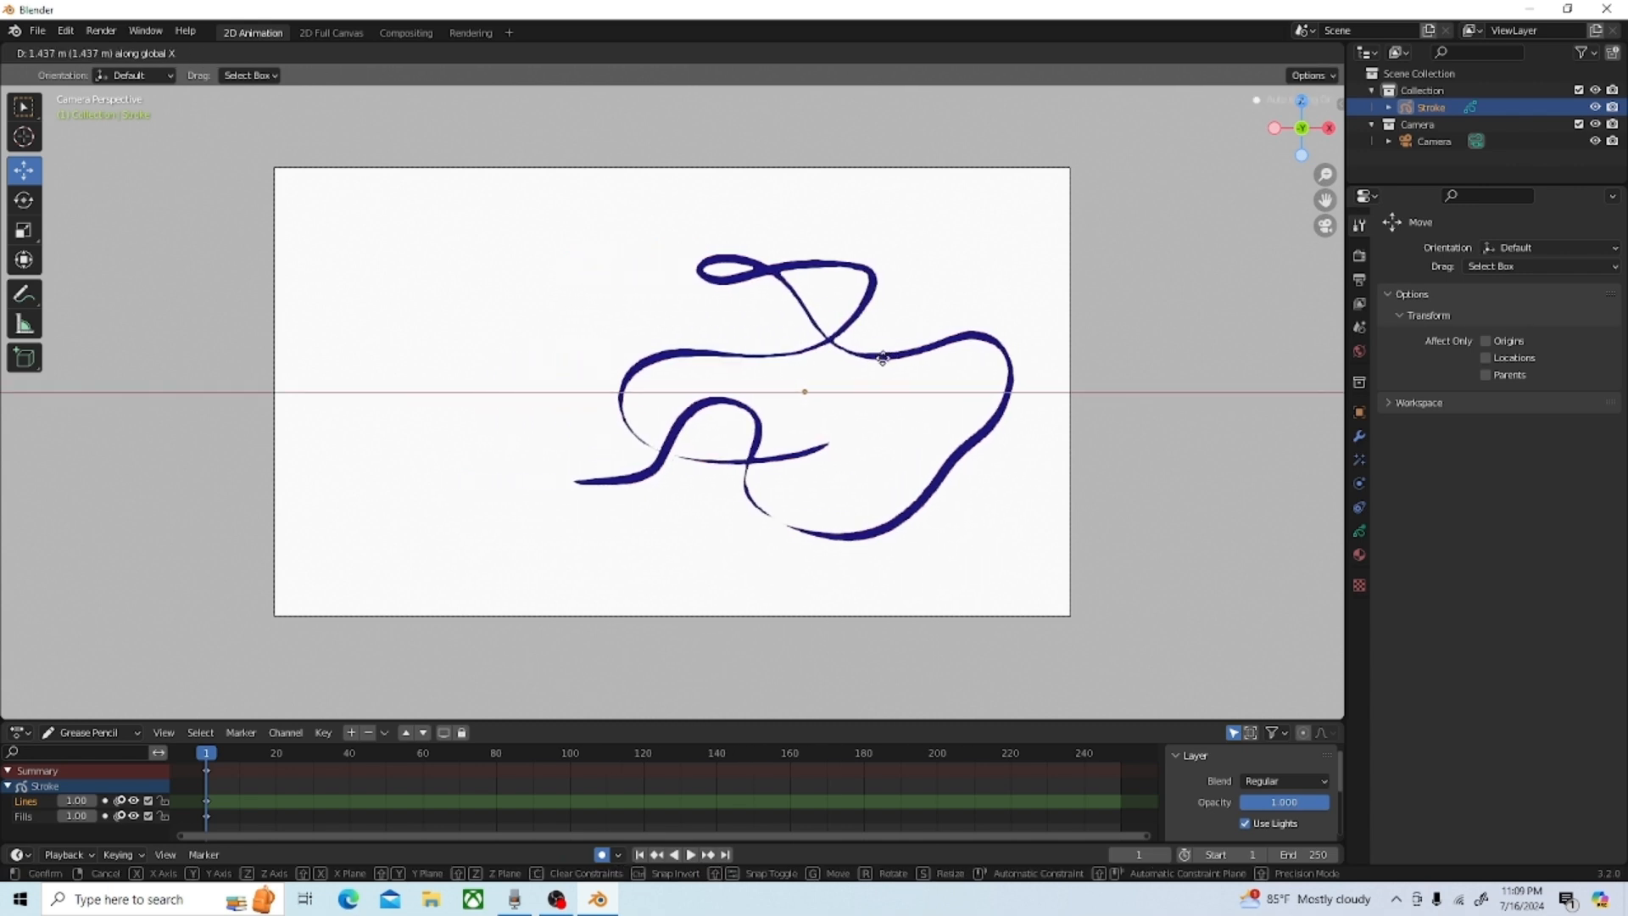
pyautogui.click(728, 365)
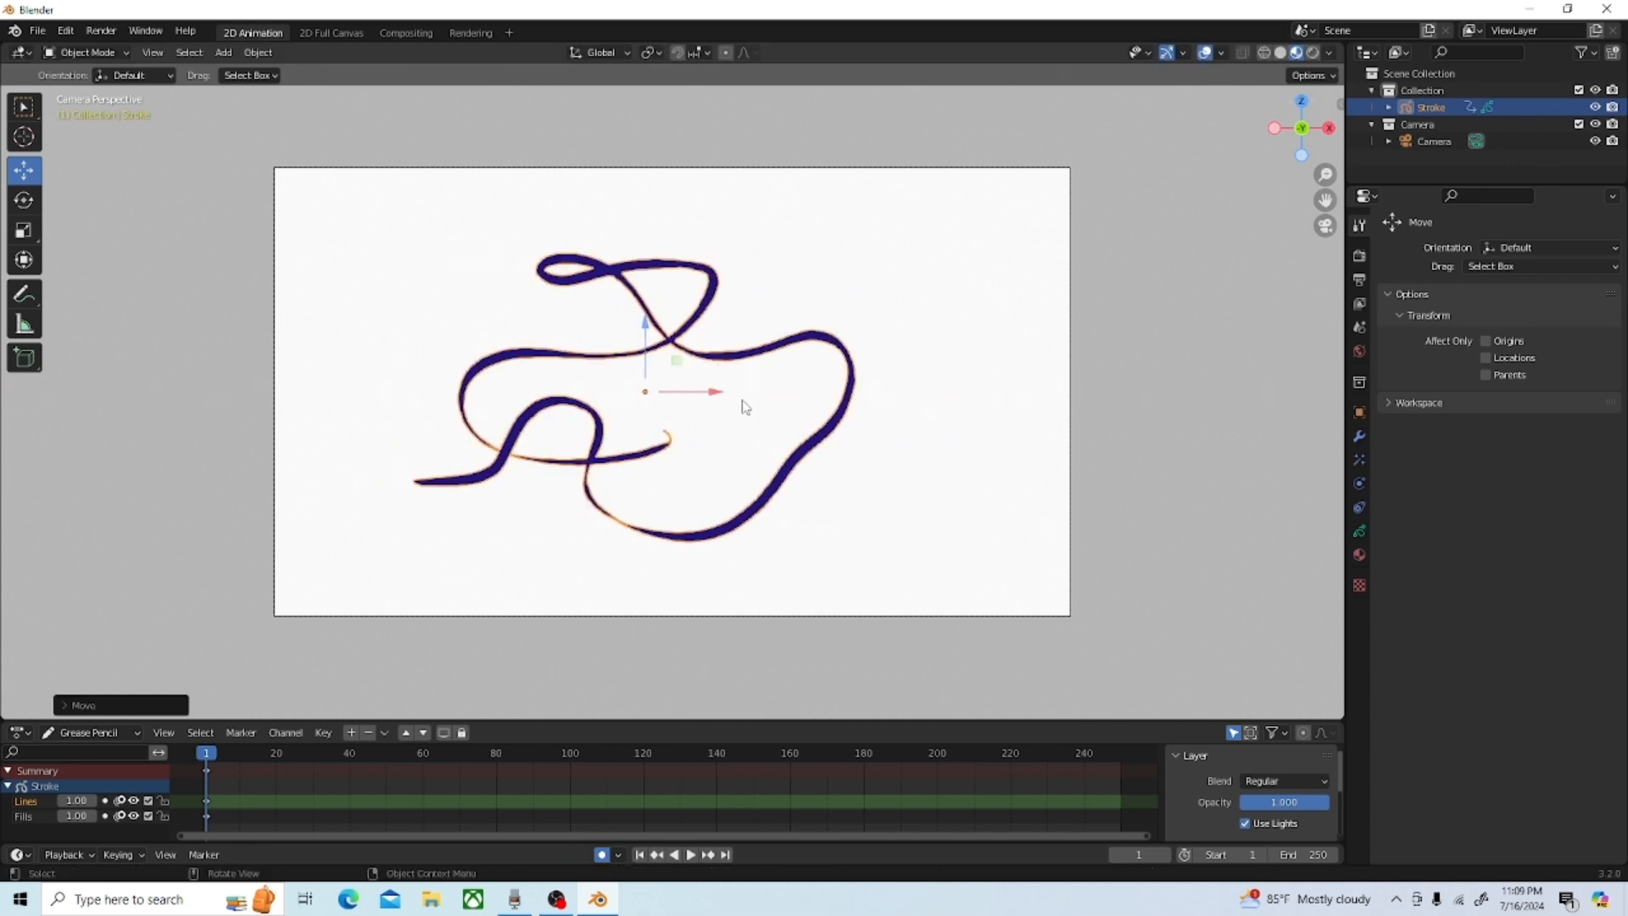
pyautogui.hotkey('ctrl', 'z')
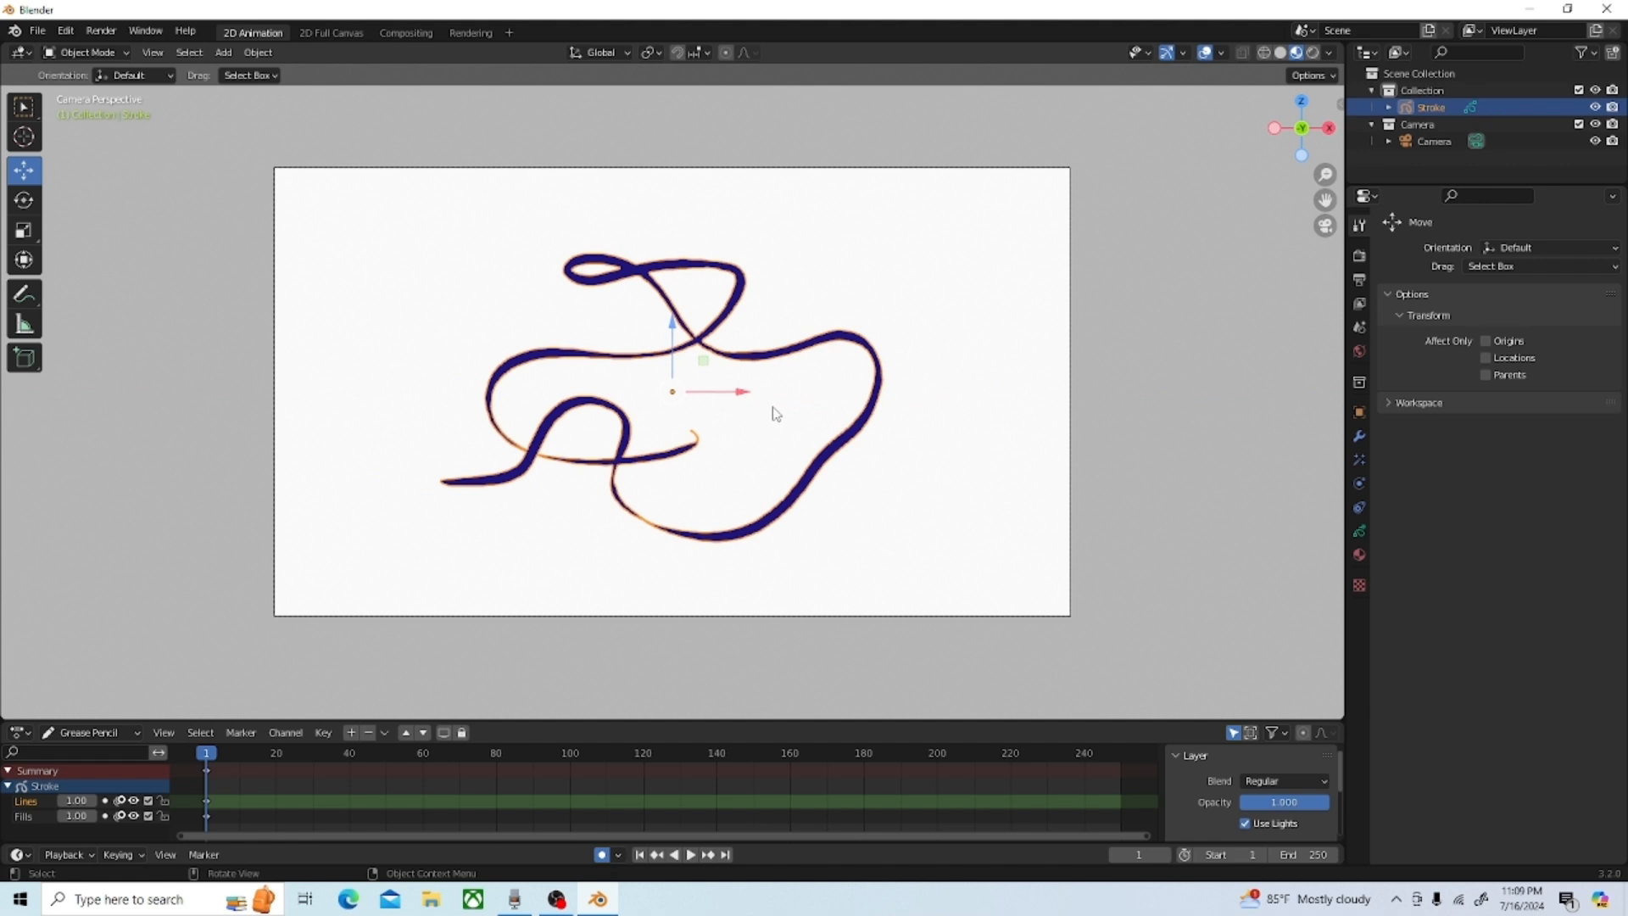
# Step: Try scaling the looping stroke object uniformly and along the X axis only, undoing each scaling
pyautogui.press('s')
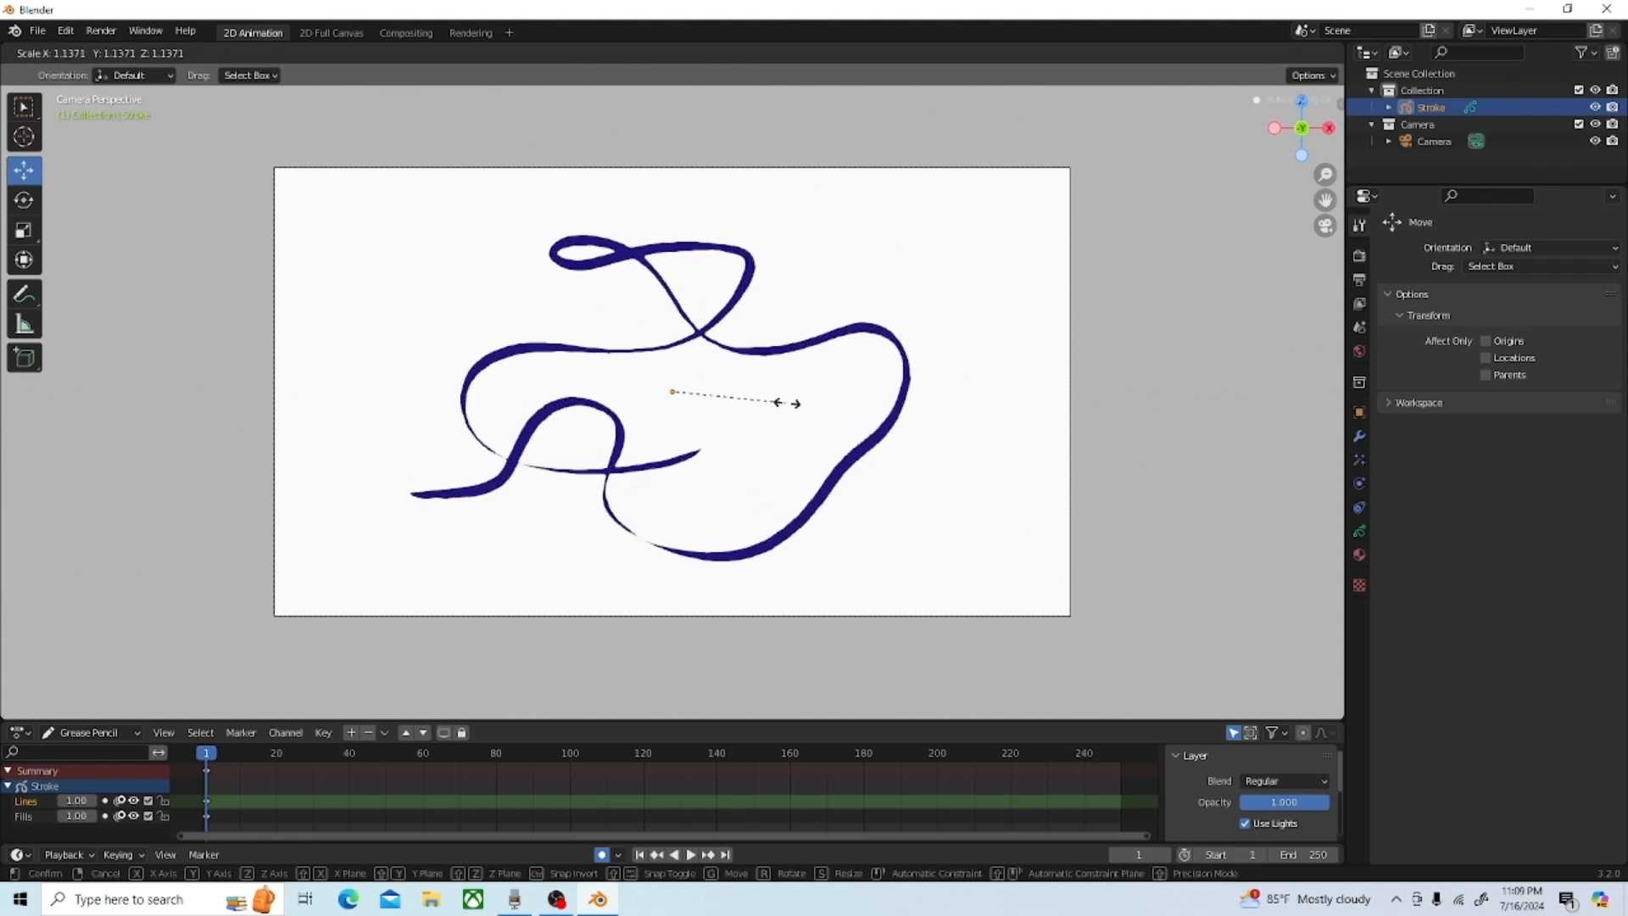
pyautogui.click(789, 415)
pyautogui.hotkey('ctrl', 'z')
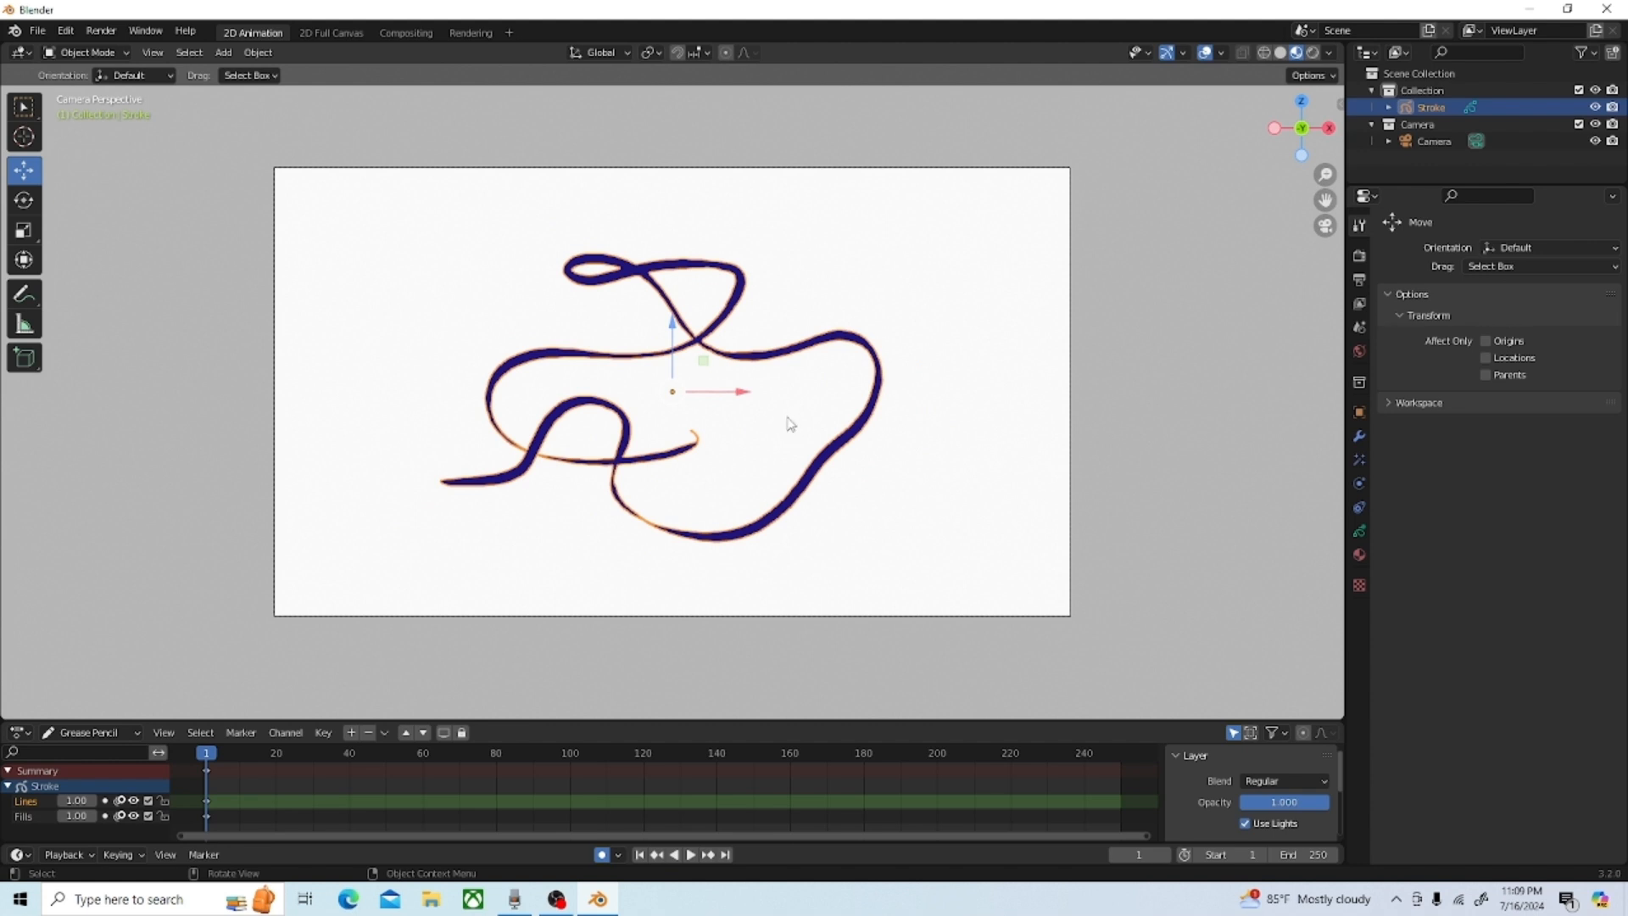
pyautogui.press('s')
pyautogui.press('x')
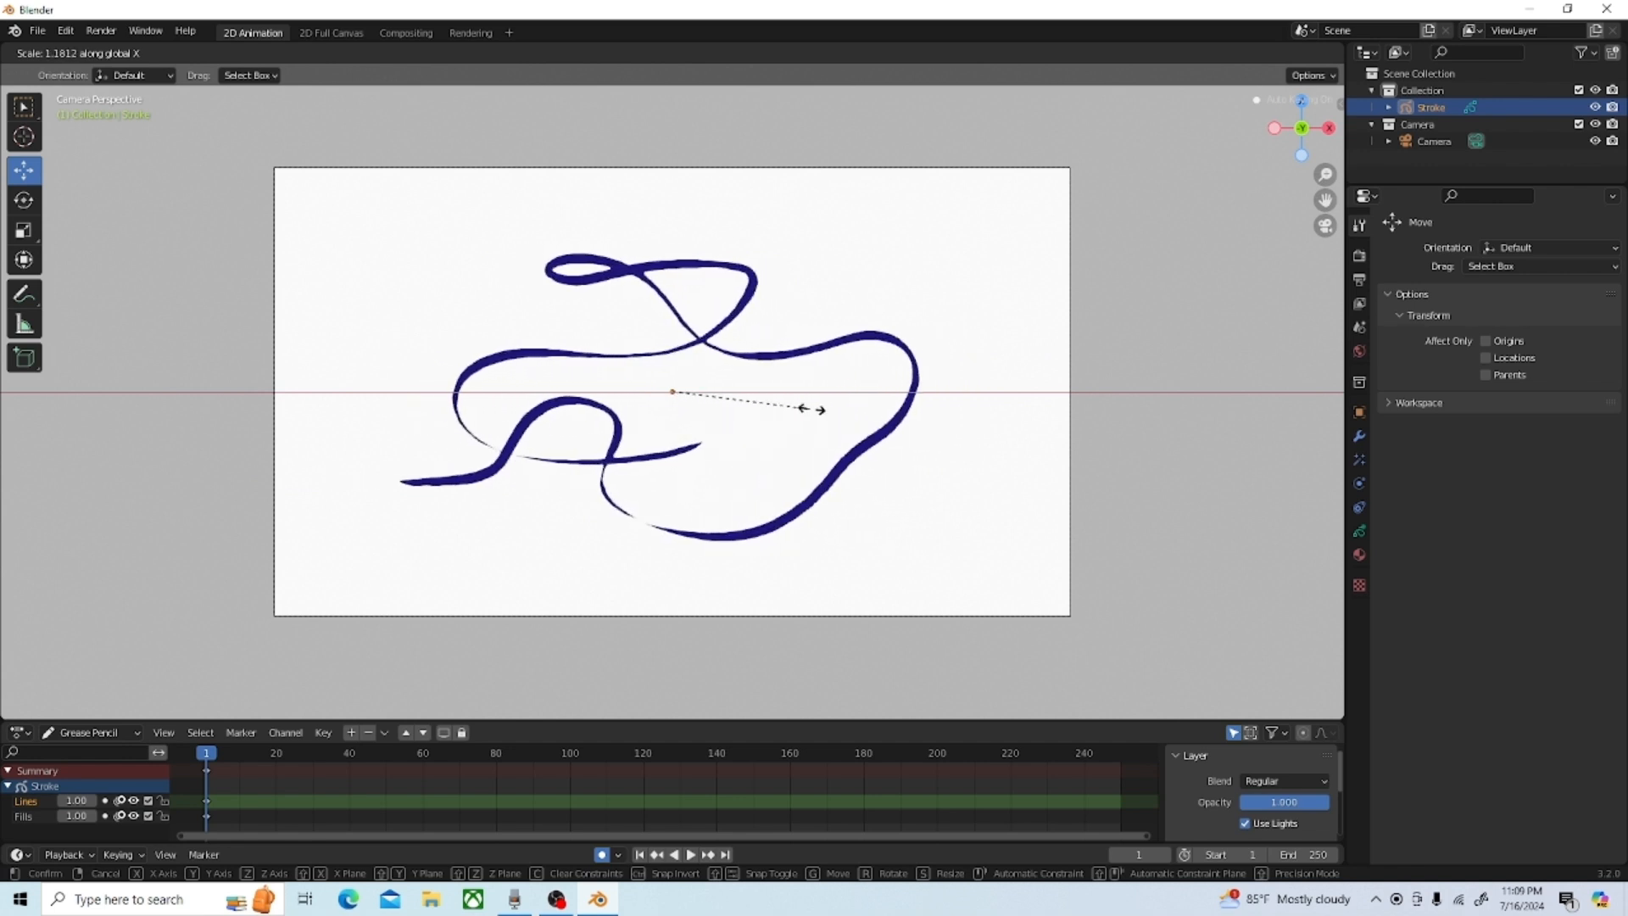
pyautogui.click(800, 442)
pyautogui.hotkey('ctrl', 'z')
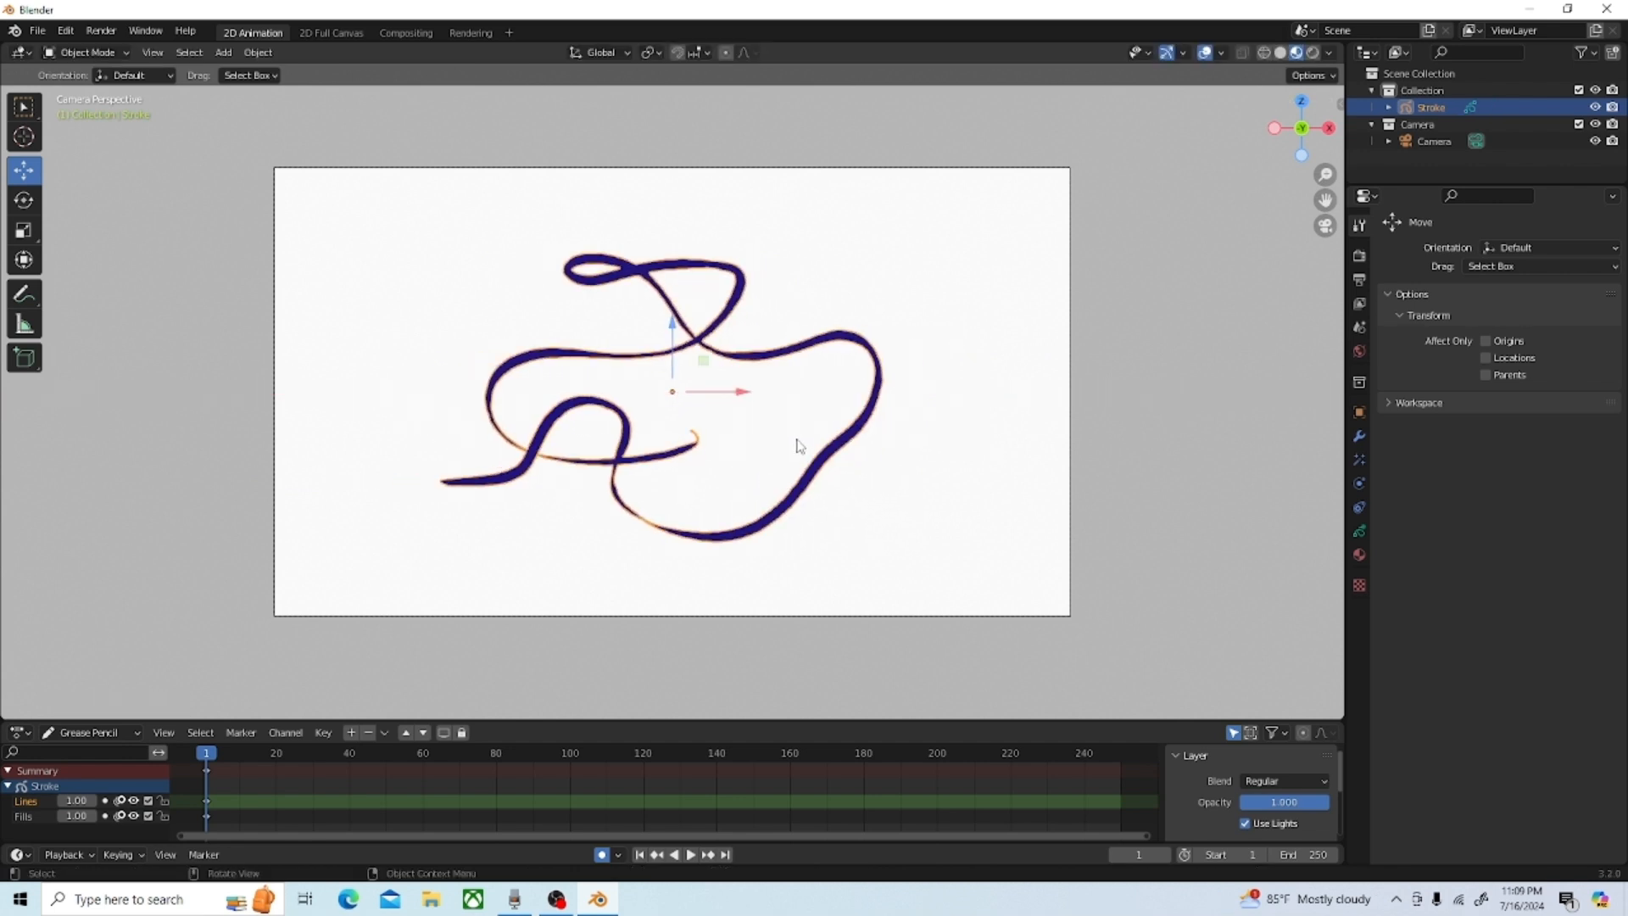
# Step: Switch the stroke object to Edit Mode and set the selection mode to individual points
pyautogui.click(124, 52)
pyautogui.click(85, 69)
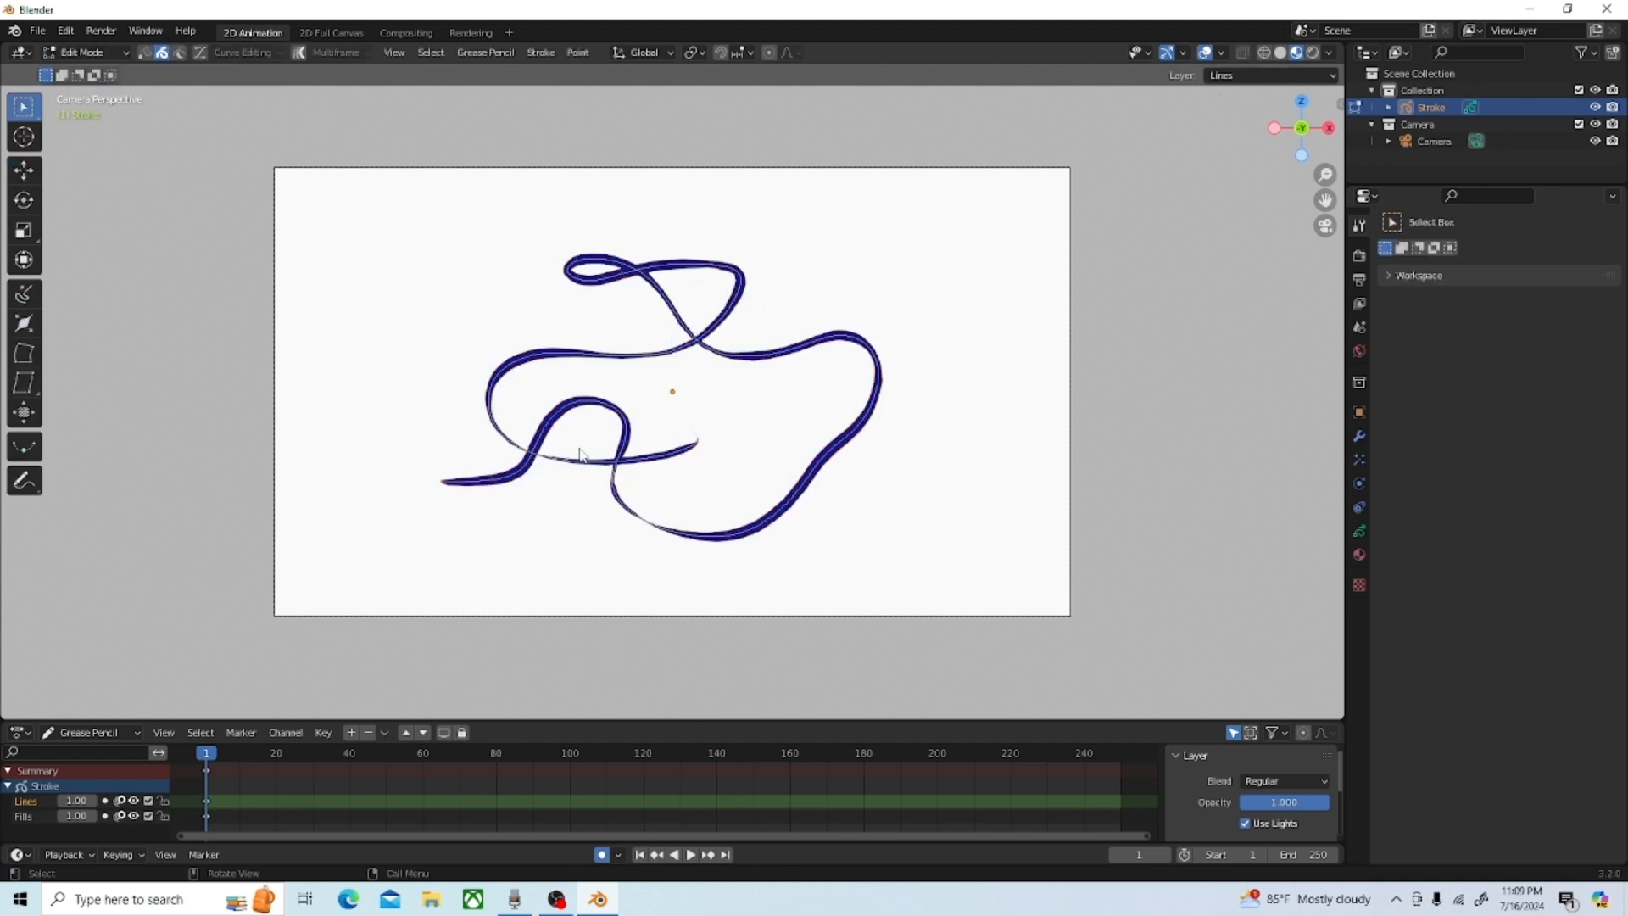
pyautogui.scroll(8, 581, 455)
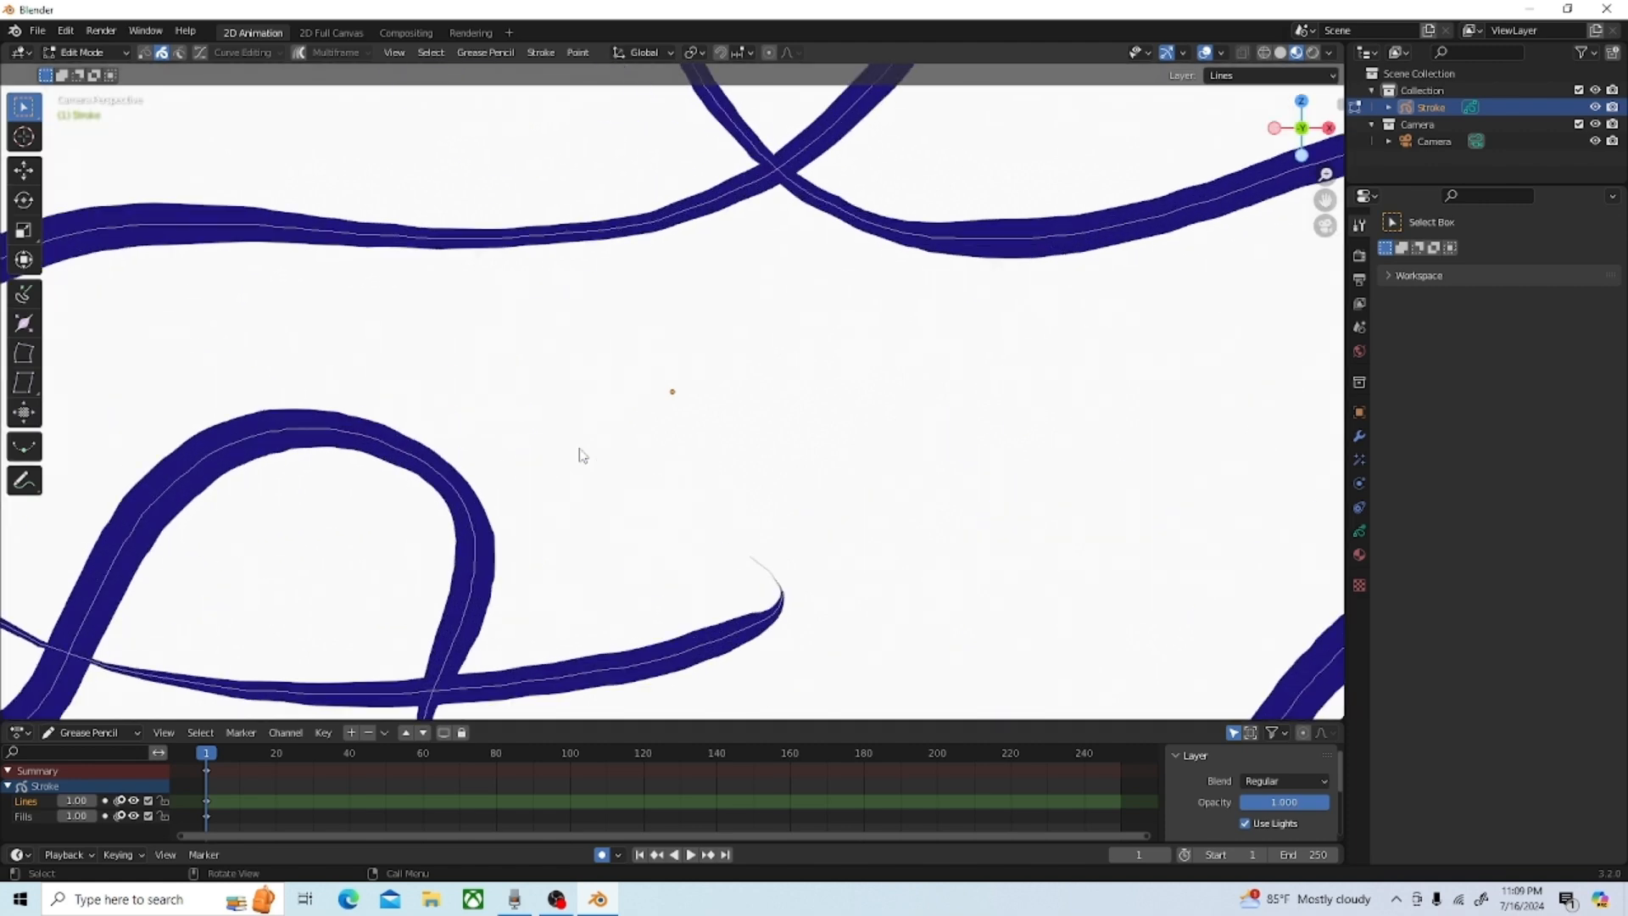
pyautogui.scroll(4, 354, 520)
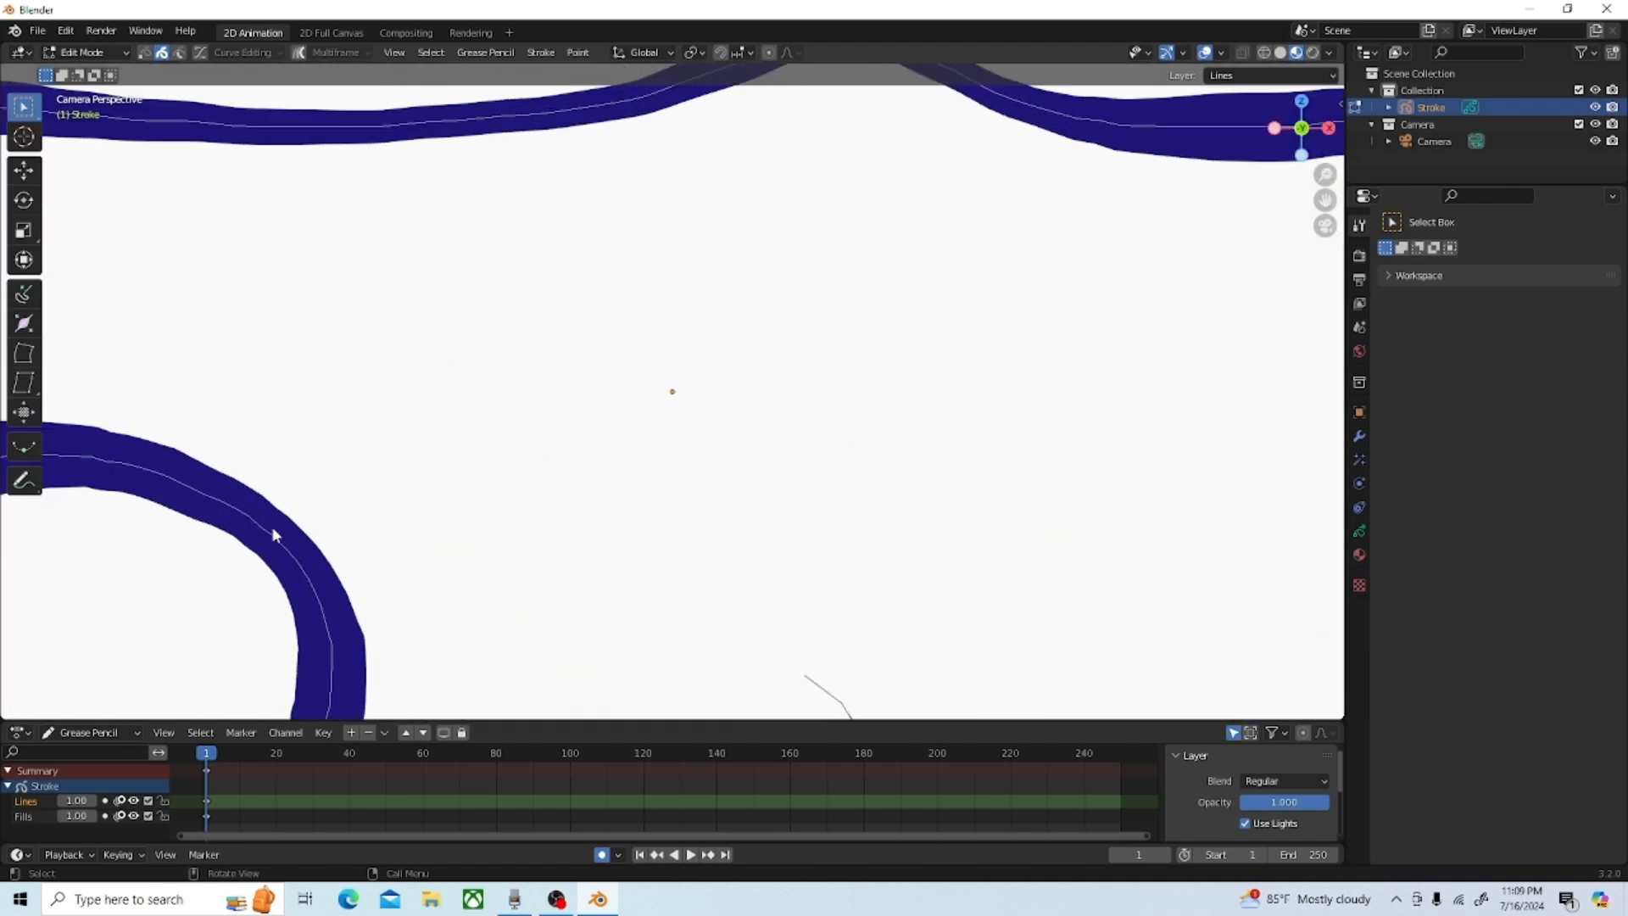
pyautogui.scroll(-10, 478, 157)
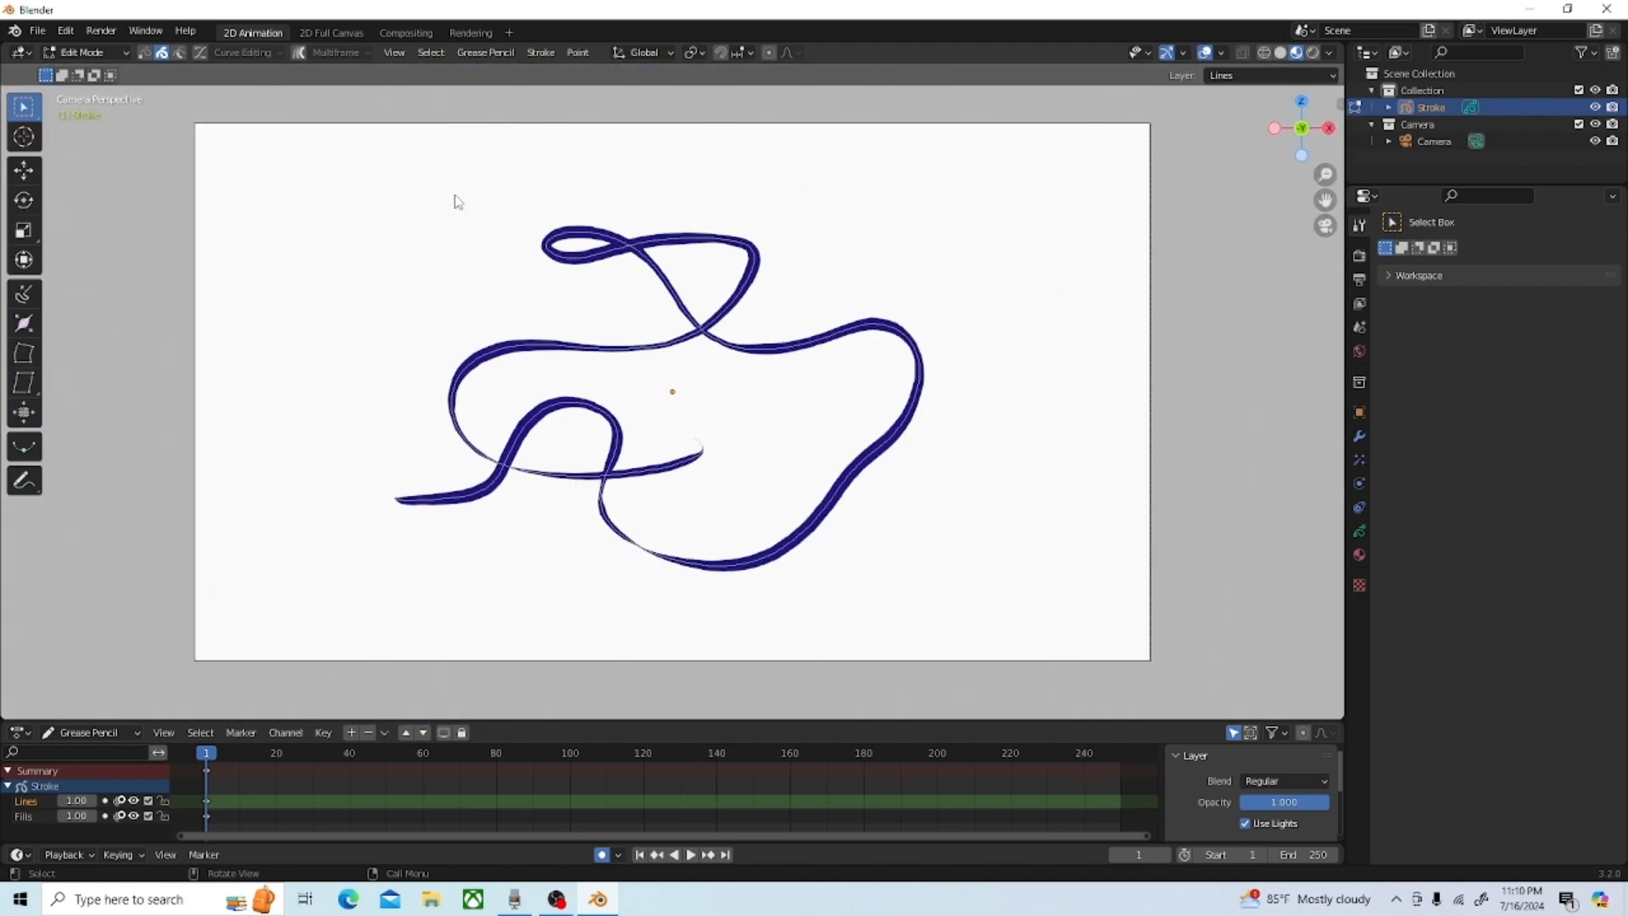
pyautogui.scroll(2, 453, 392)
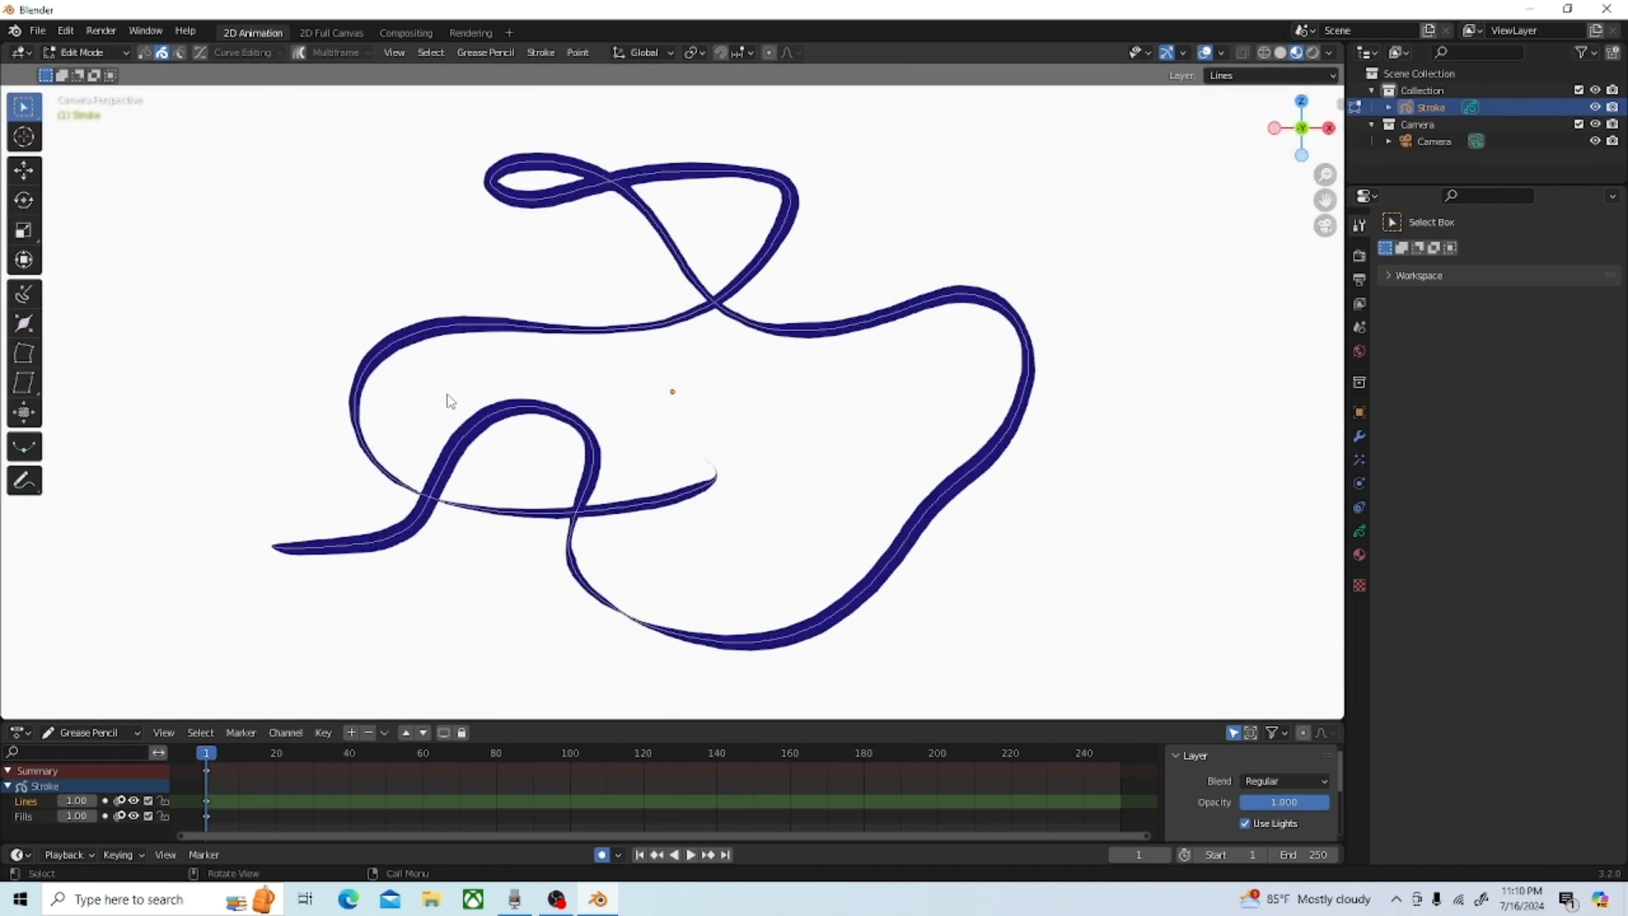
pyautogui.click(145, 54)
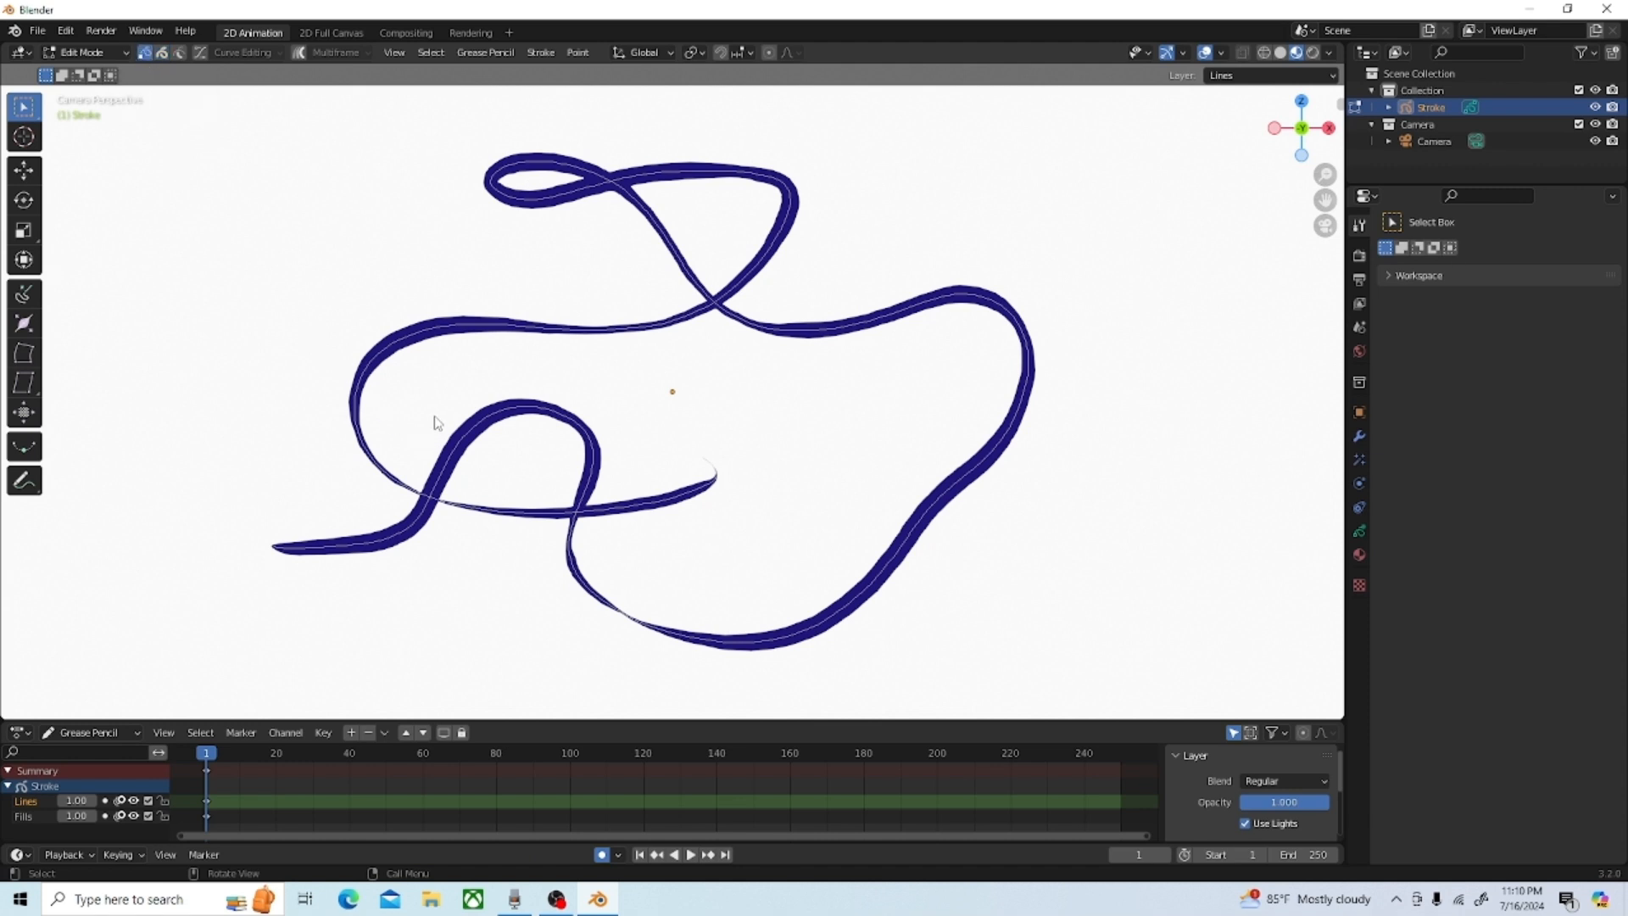
# Step: Box-select a few points on the thin line just left of the upper crossing, try lowering them with the Move tool, and undo it
pyautogui.scroll(6, 350, 320)
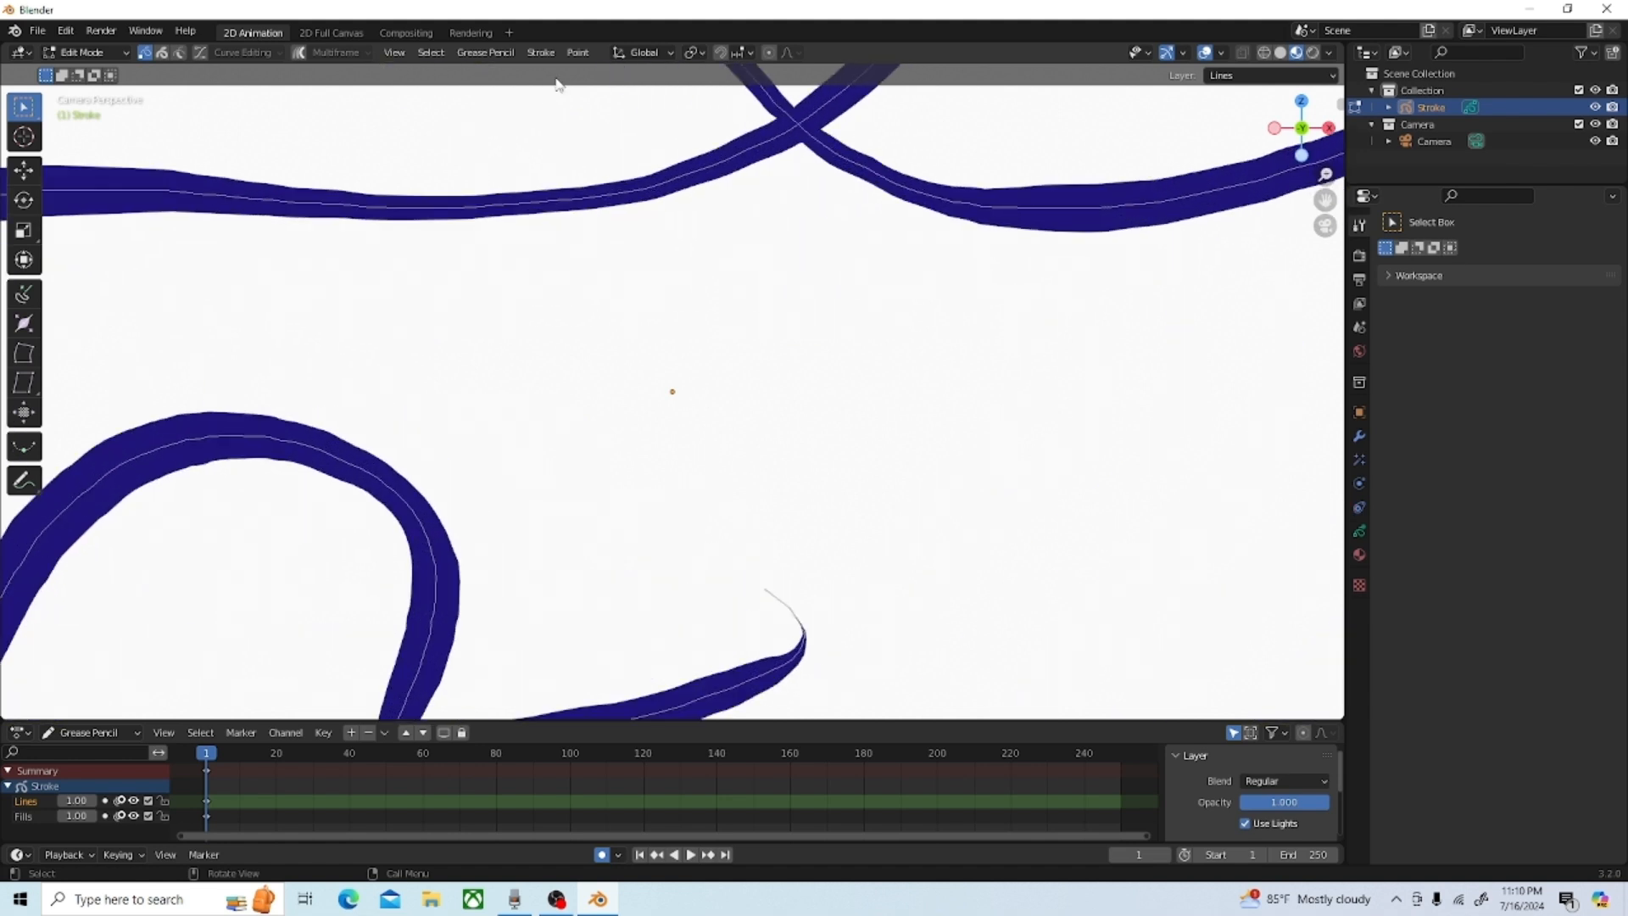
pyautogui.moveTo(466, 154)
pyautogui.mouseDown()
pyautogui.moveTo(518, 182)
pyautogui.moveTo(593, 282)
pyautogui.mouseUp()
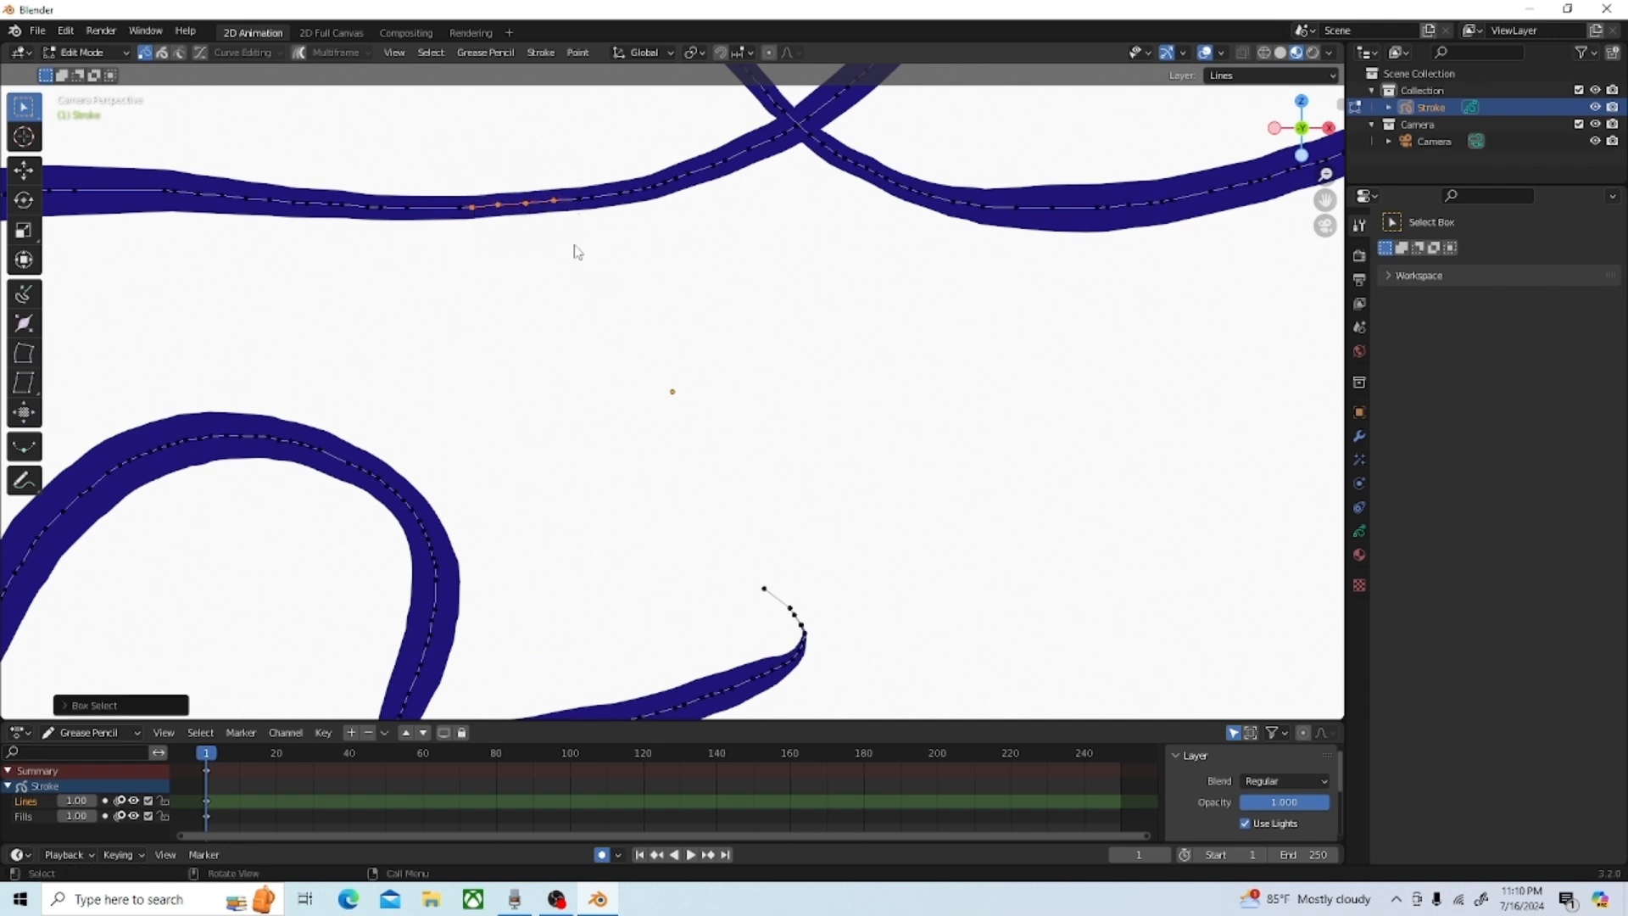
pyautogui.scroll(-7, 574, 252)
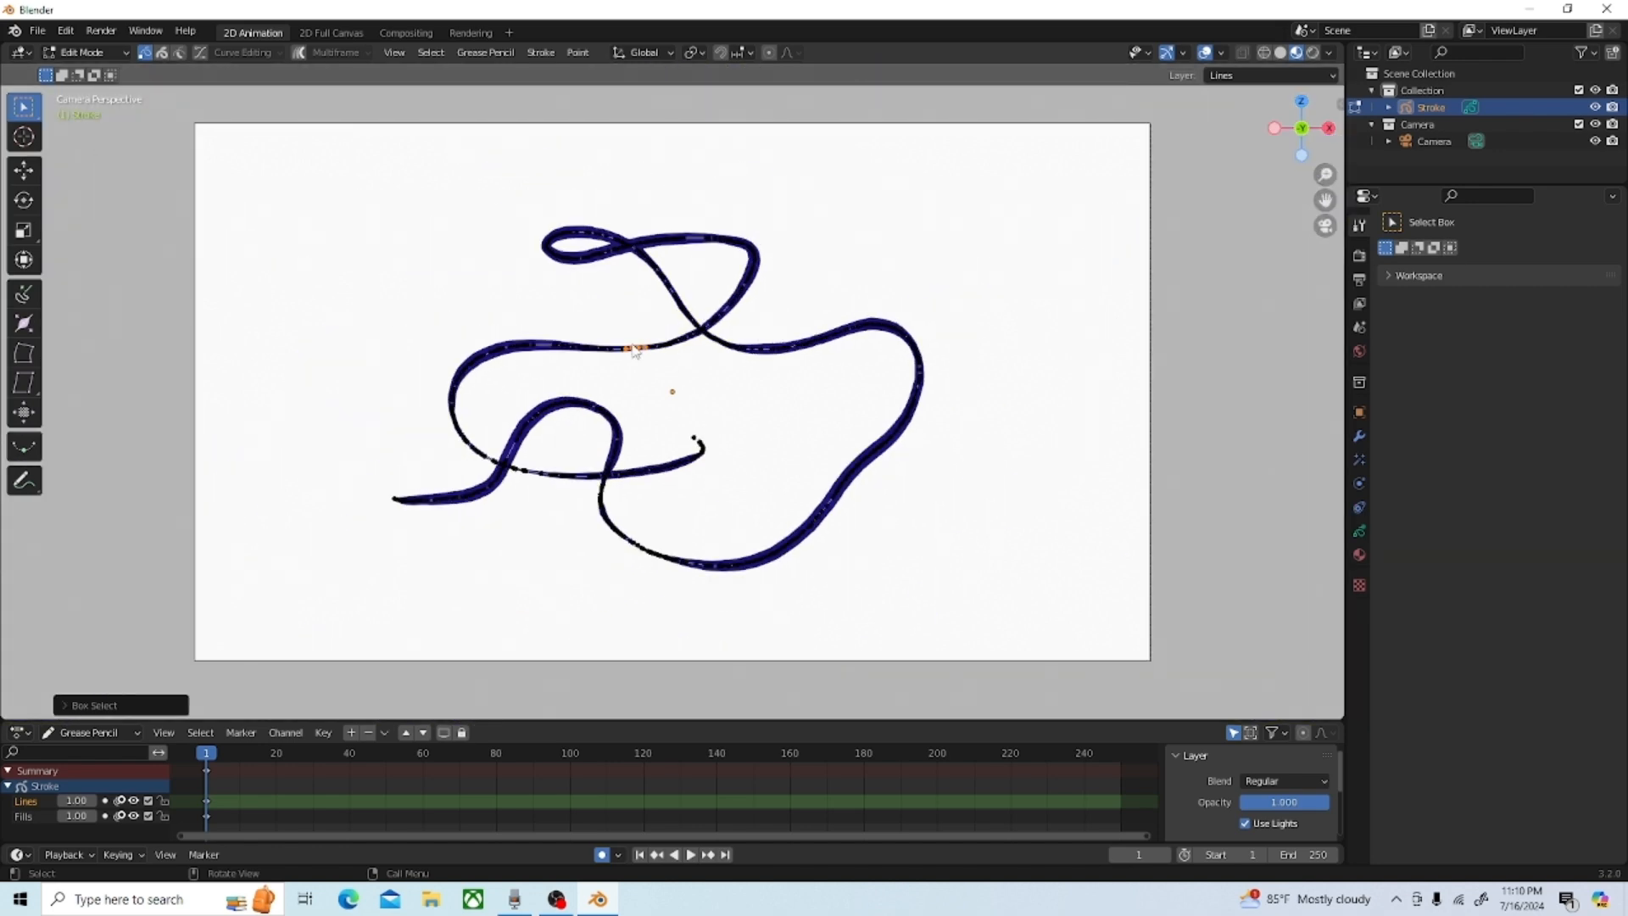
pyautogui.scroll(2, 636, 351)
pyautogui.scroll(5, 591, 342)
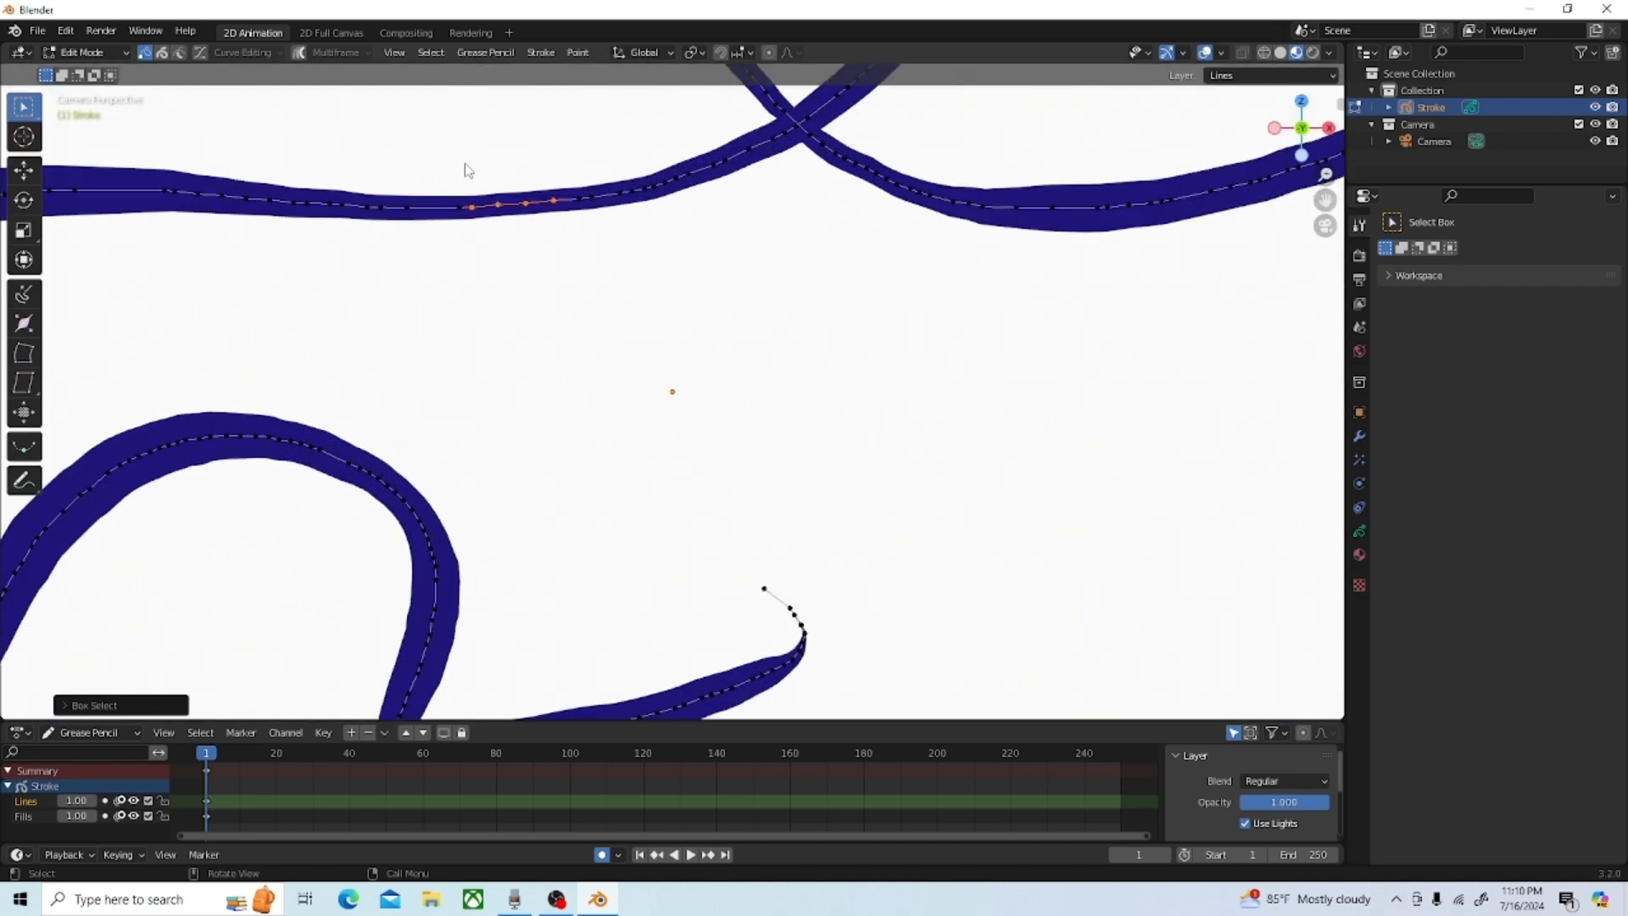
pyautogui.click(24, 169)
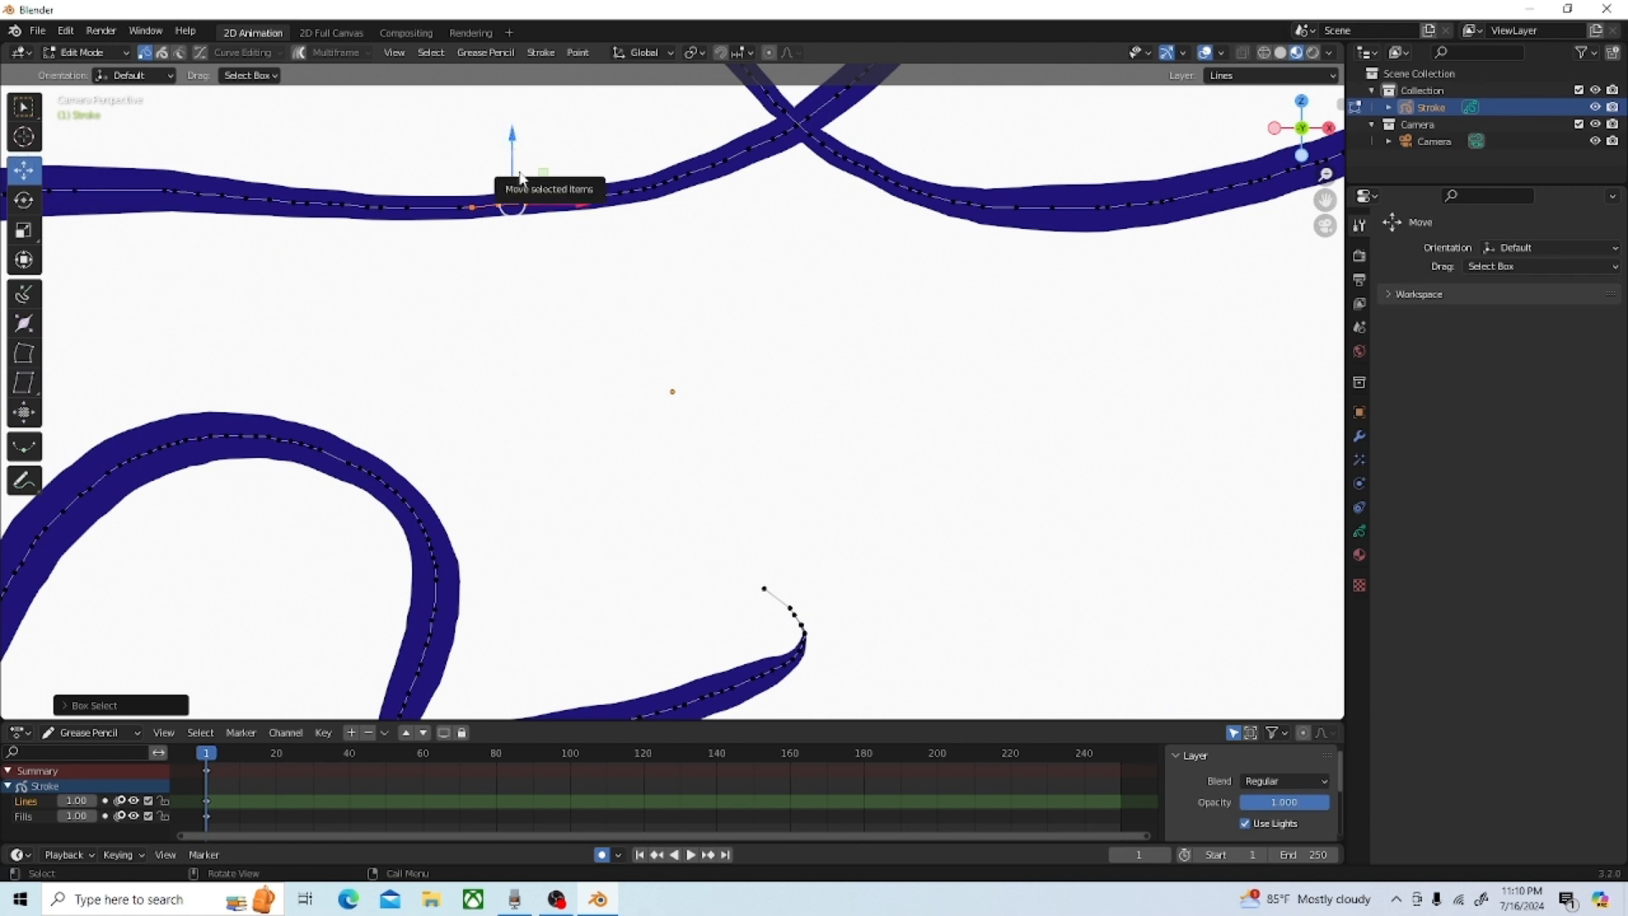
pyautogui.moveTo(513, 136)
pyautogui.mouseDown()
pyautogui.moveTo(502, 108)
pyautogui.moveTo(512, 181)
pyautogui.mouseUp()
pyautogui.press('Home')
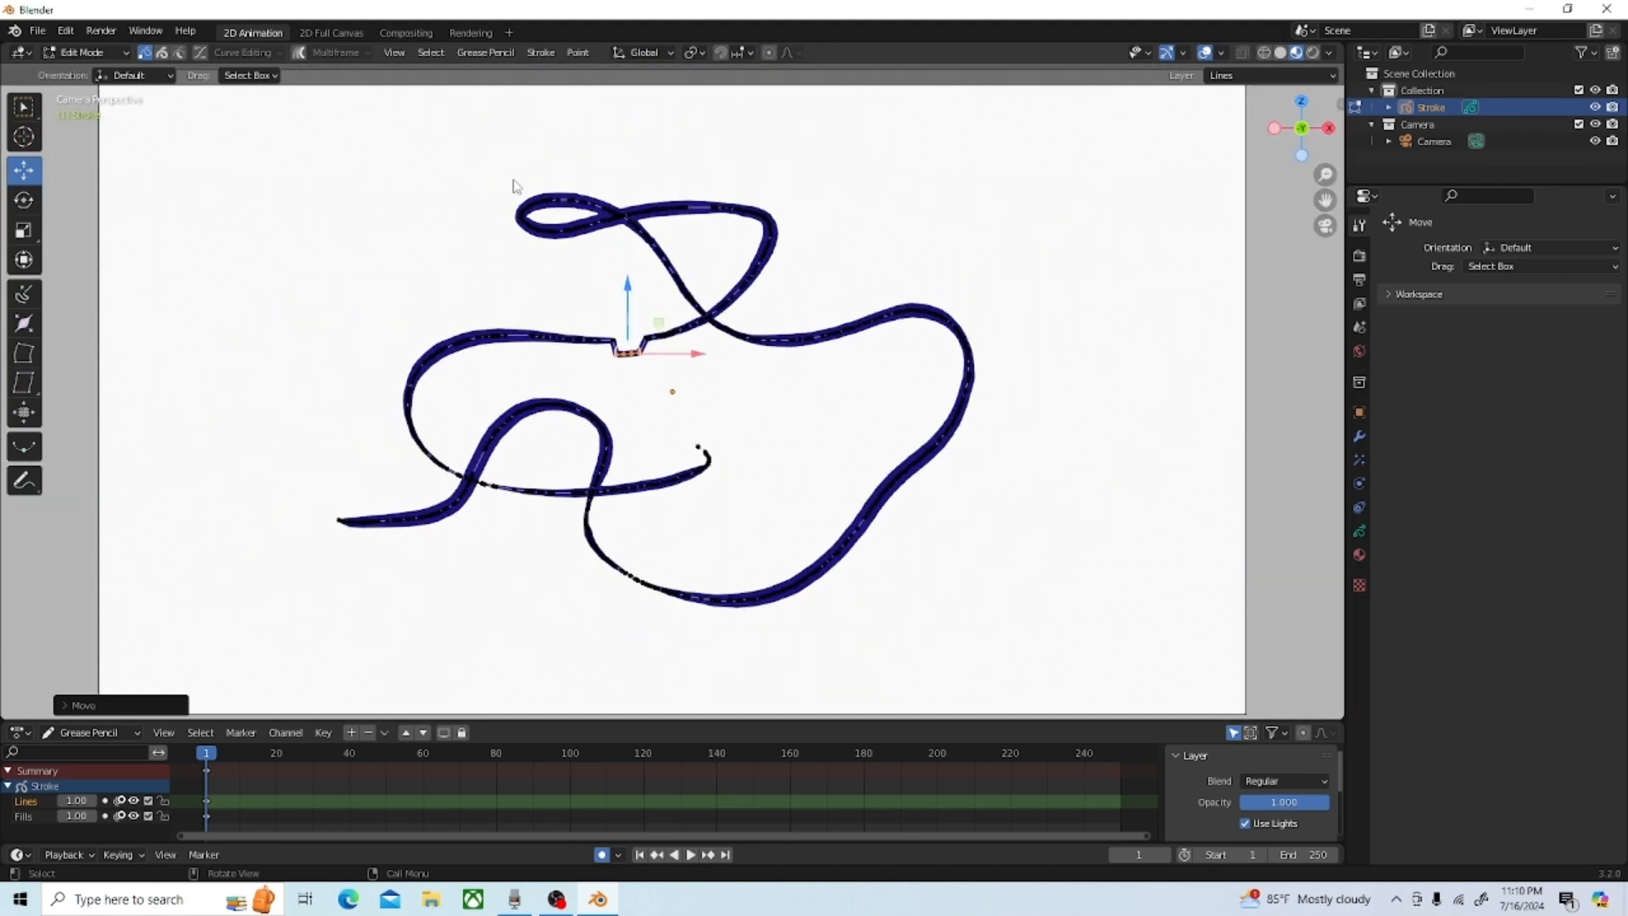
pyautogui.hotkey('ctrl', 'z')
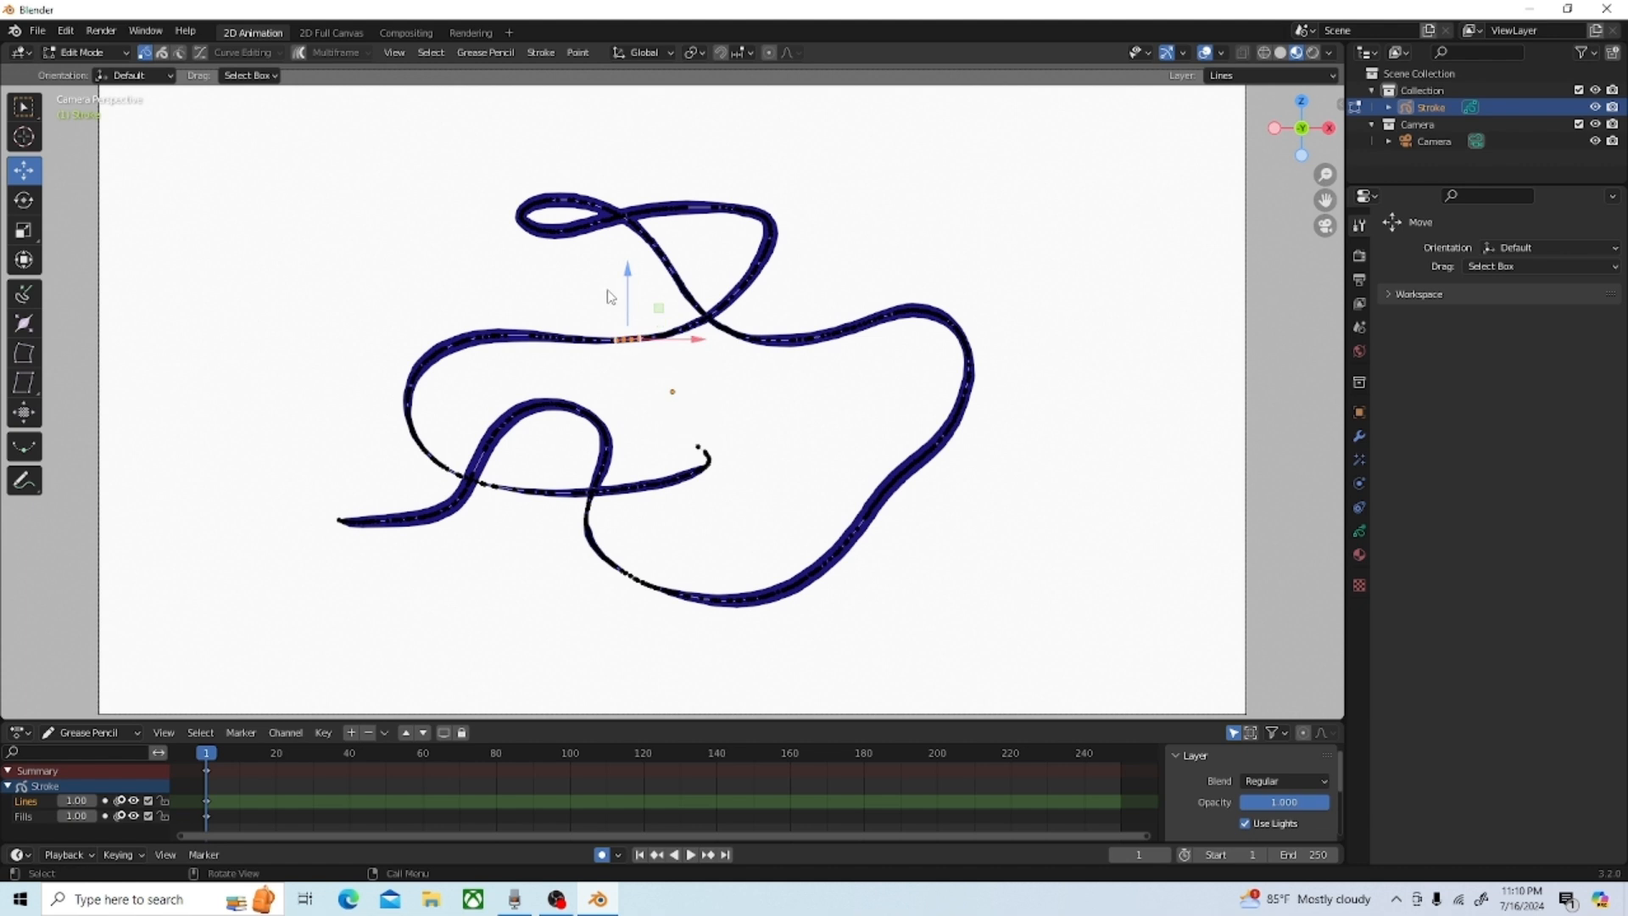
# Step: Box-select the points along the upper-left part of the stroke, try lowering them and scaling them up, and undo both changes
pyautogui.moveTo(496, 297)
pyautogui.mouseDown()
pyautogui.moveTo(574, 364)
pyautogui.moveTo(604, 354)
pyautogui.mouseUp()
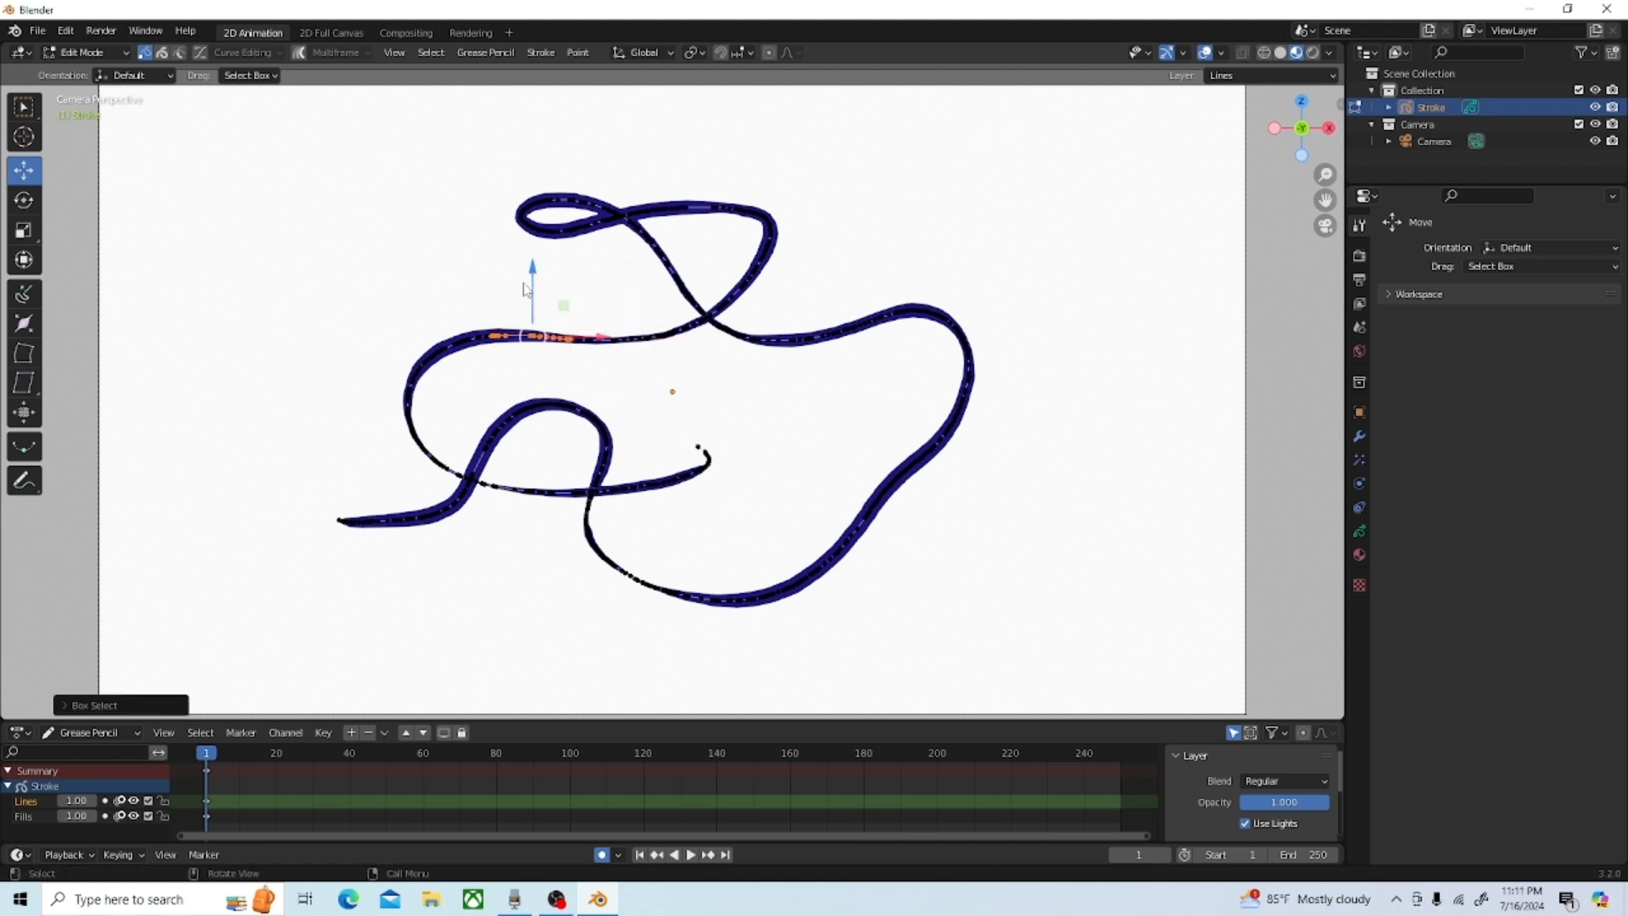
pyautogui.moveTo(532, 274)
pyautogui.mouseDown()
pyautogui.moveTo(526, 305)
pyautogui.moveTo(512, 262)
pyautogui.moveTo(534, 306)
pyautogui.mouseUp()
pyautogui.hotkey('ctrl', 'z')
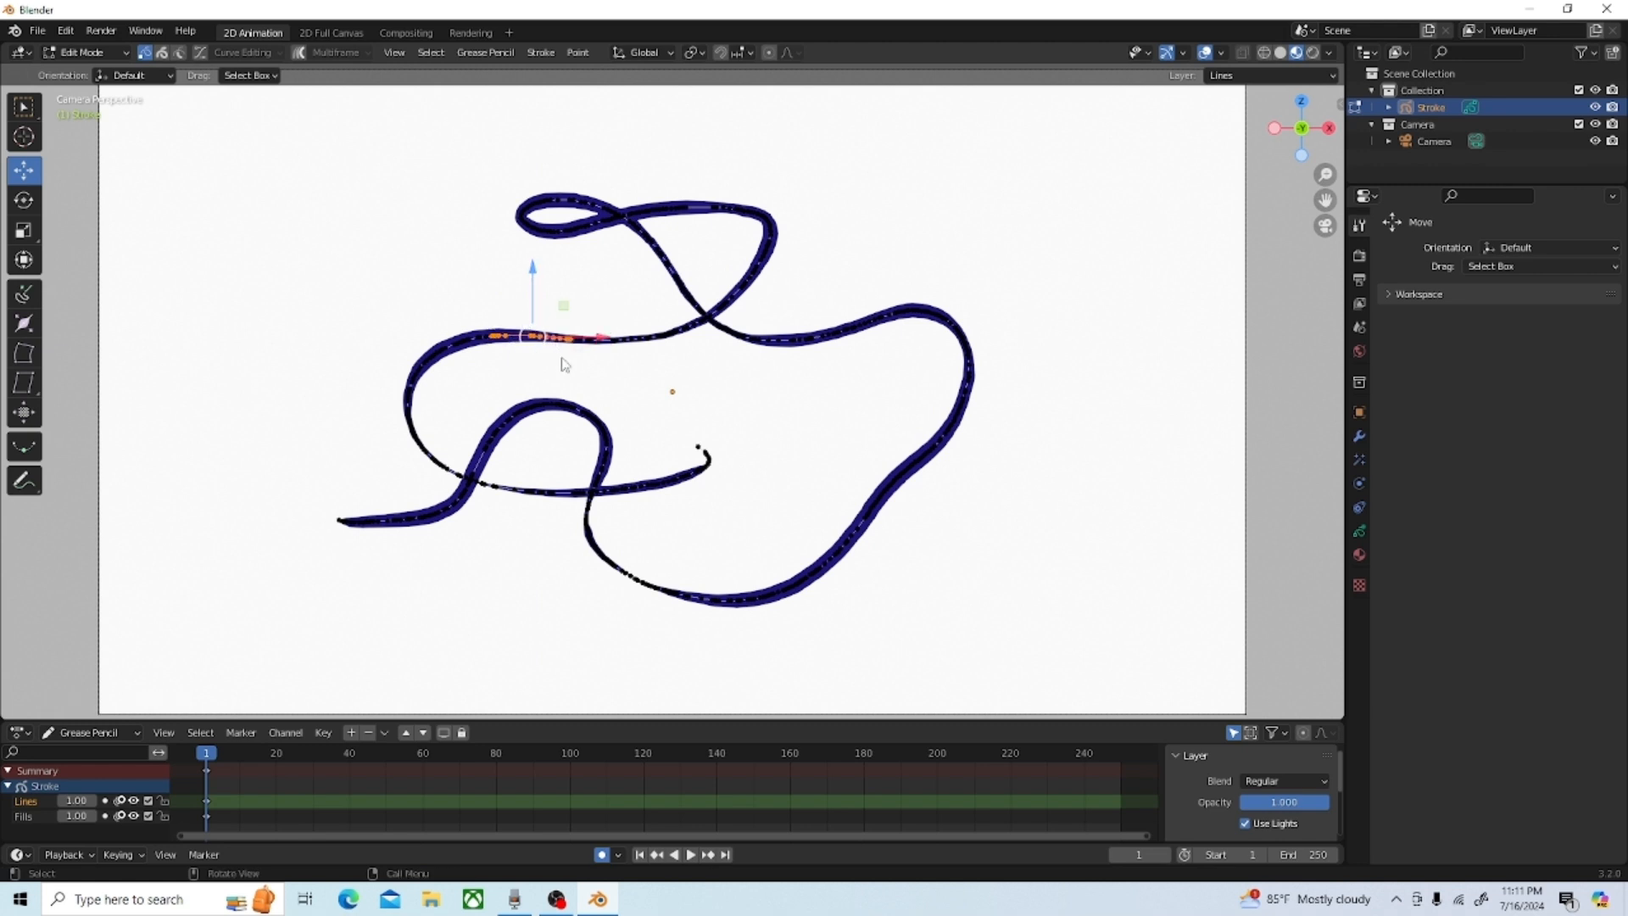
pyautogui.press('s')
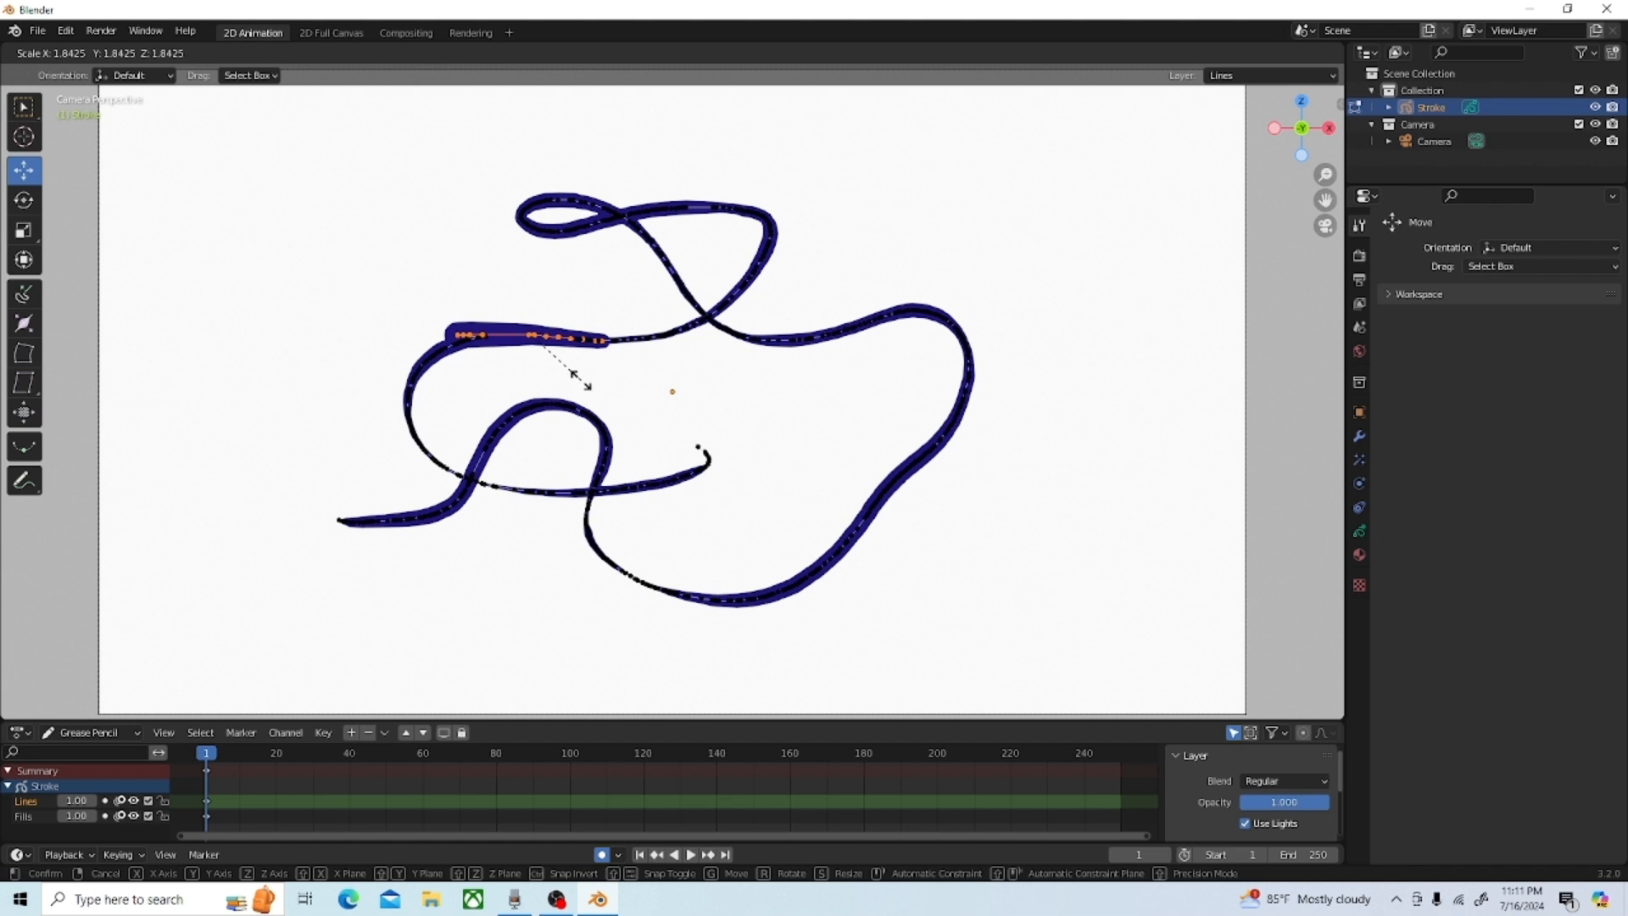
pyautogui.click(575, 369)
pyautogui.hotkey('ctrl', 'z')
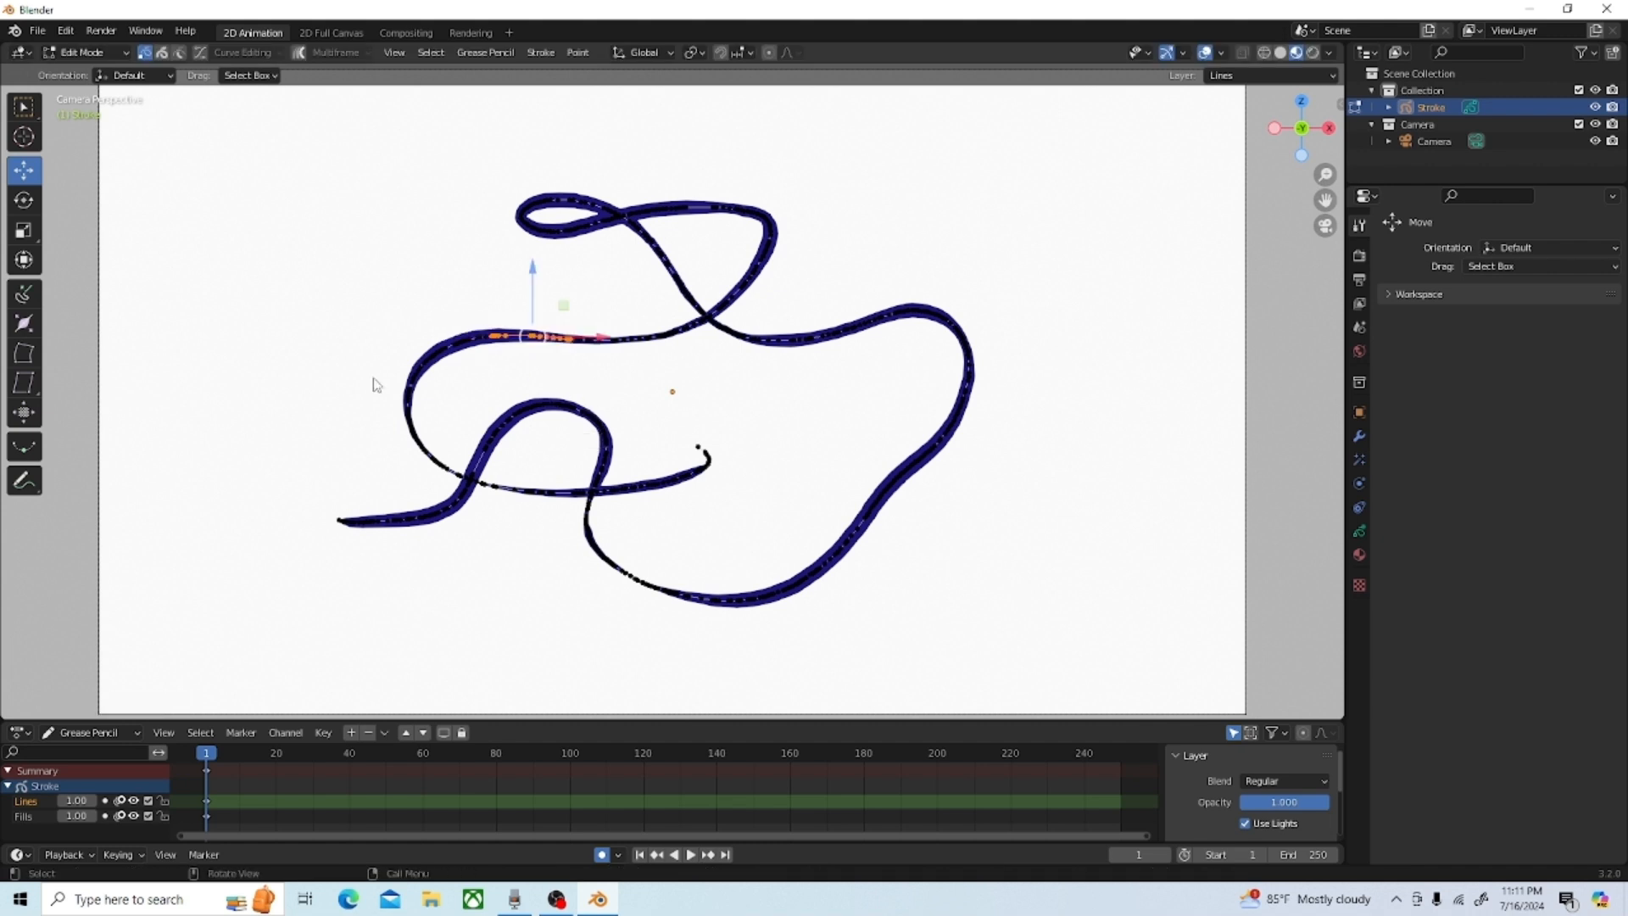
# Step: Set the selection mode to whole strokes and select the entire looping stroke
pyautogui.click(161, 53)
pyautogui.click(413, 256)
pyautogui.click(630, 219)
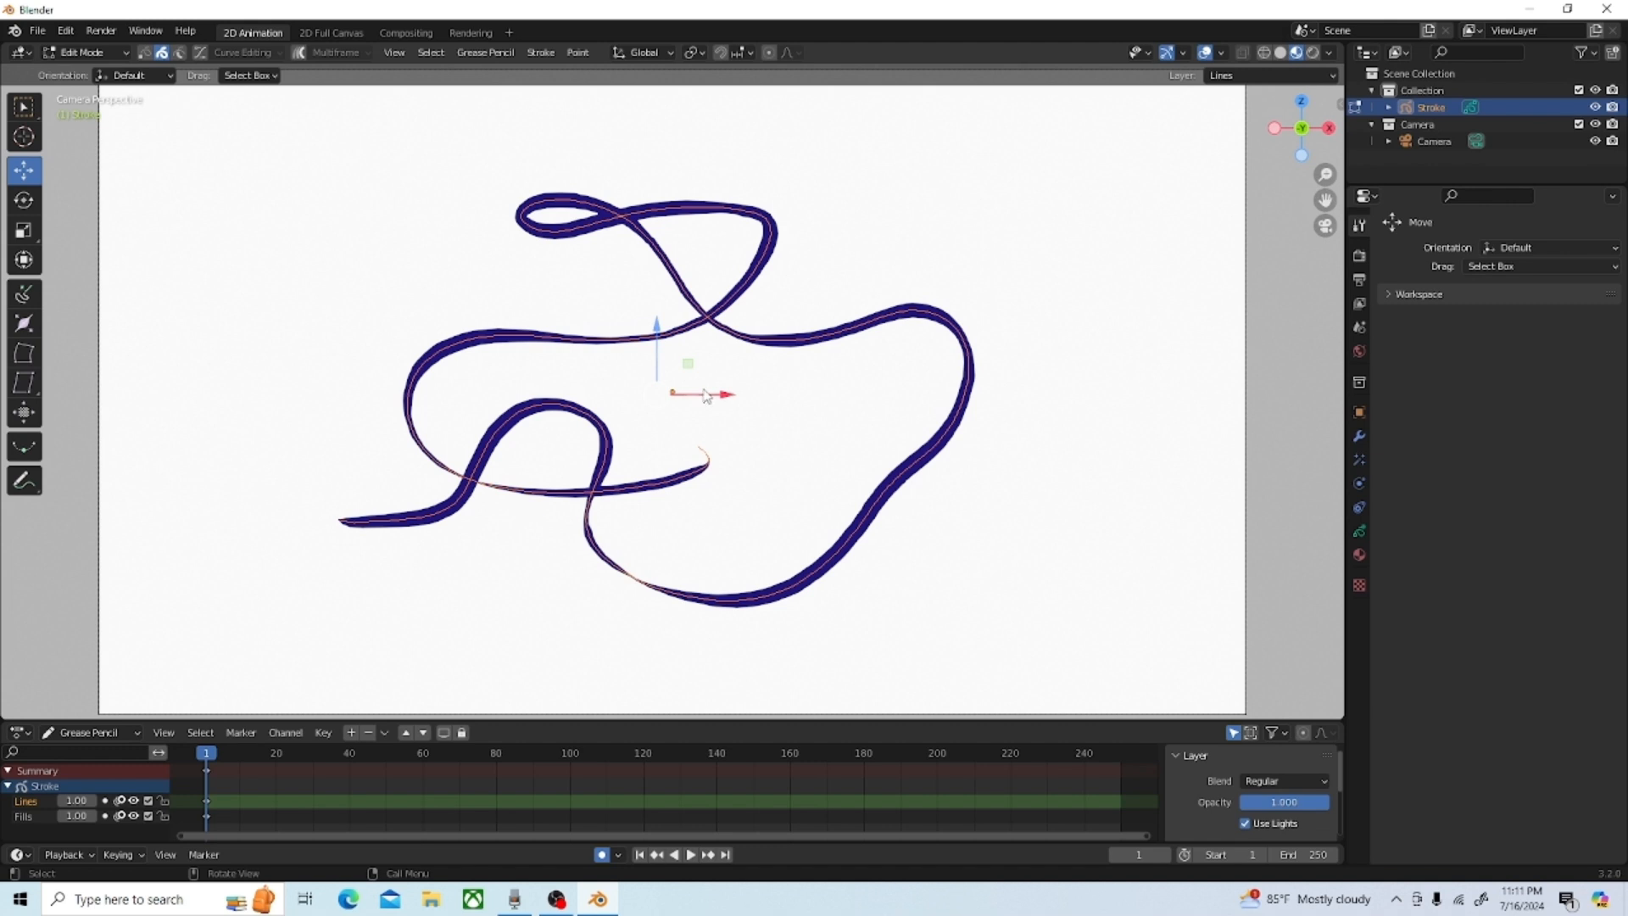
# Step: Try moving the whole selected stroke freely in Edit Mode, and undo the move
pyautogui.press('g')
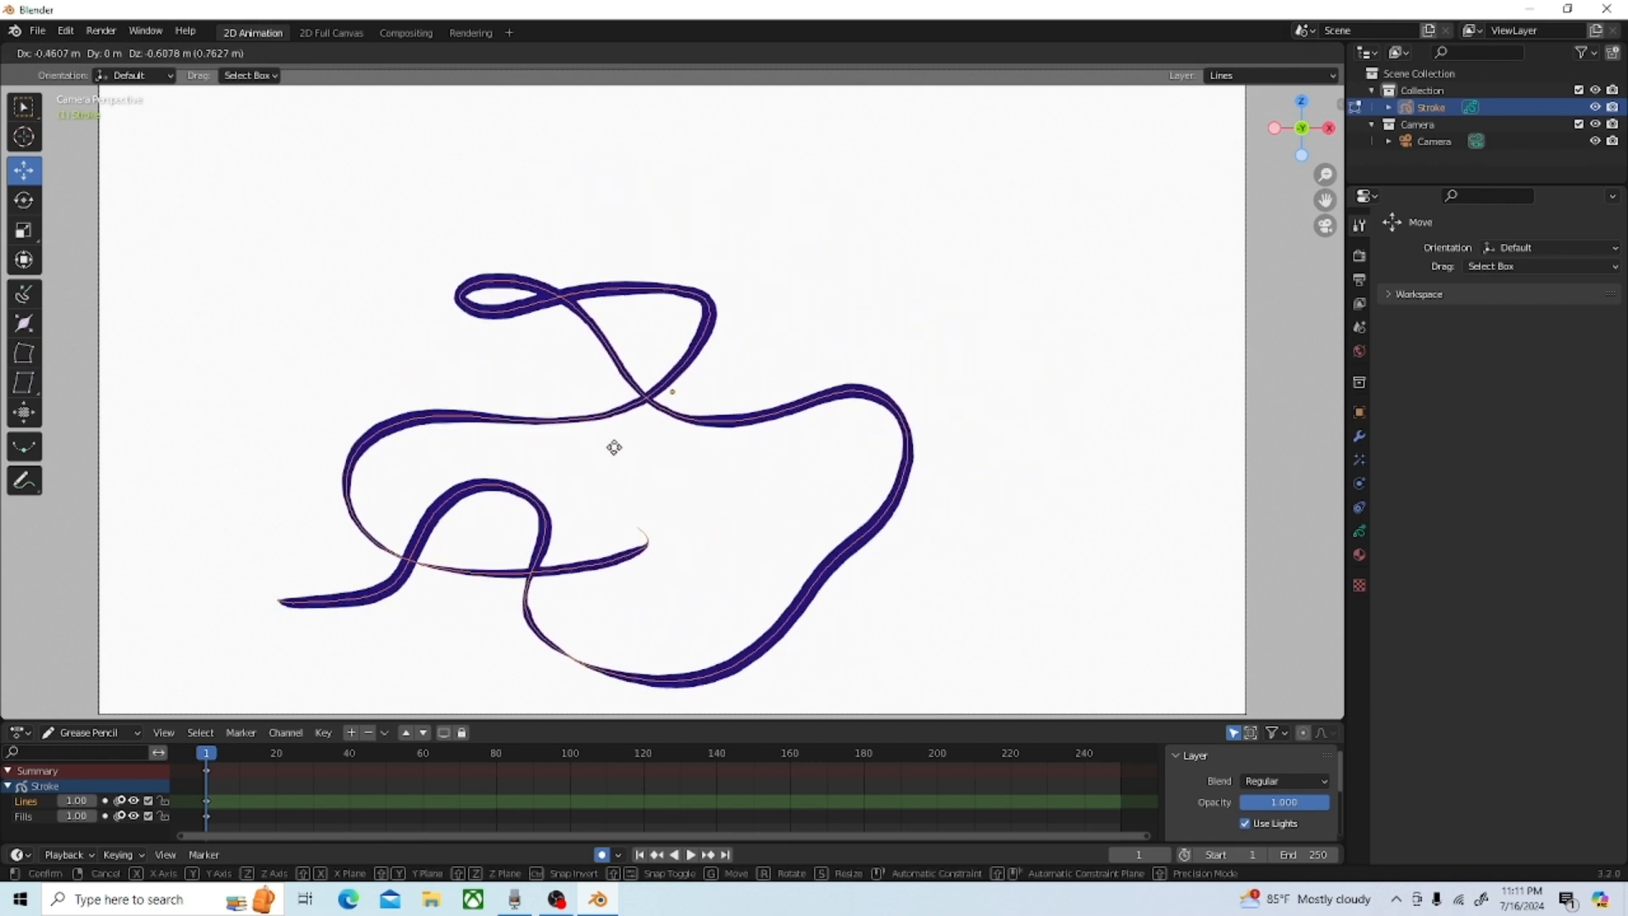
pyautogui.click(721, 390)
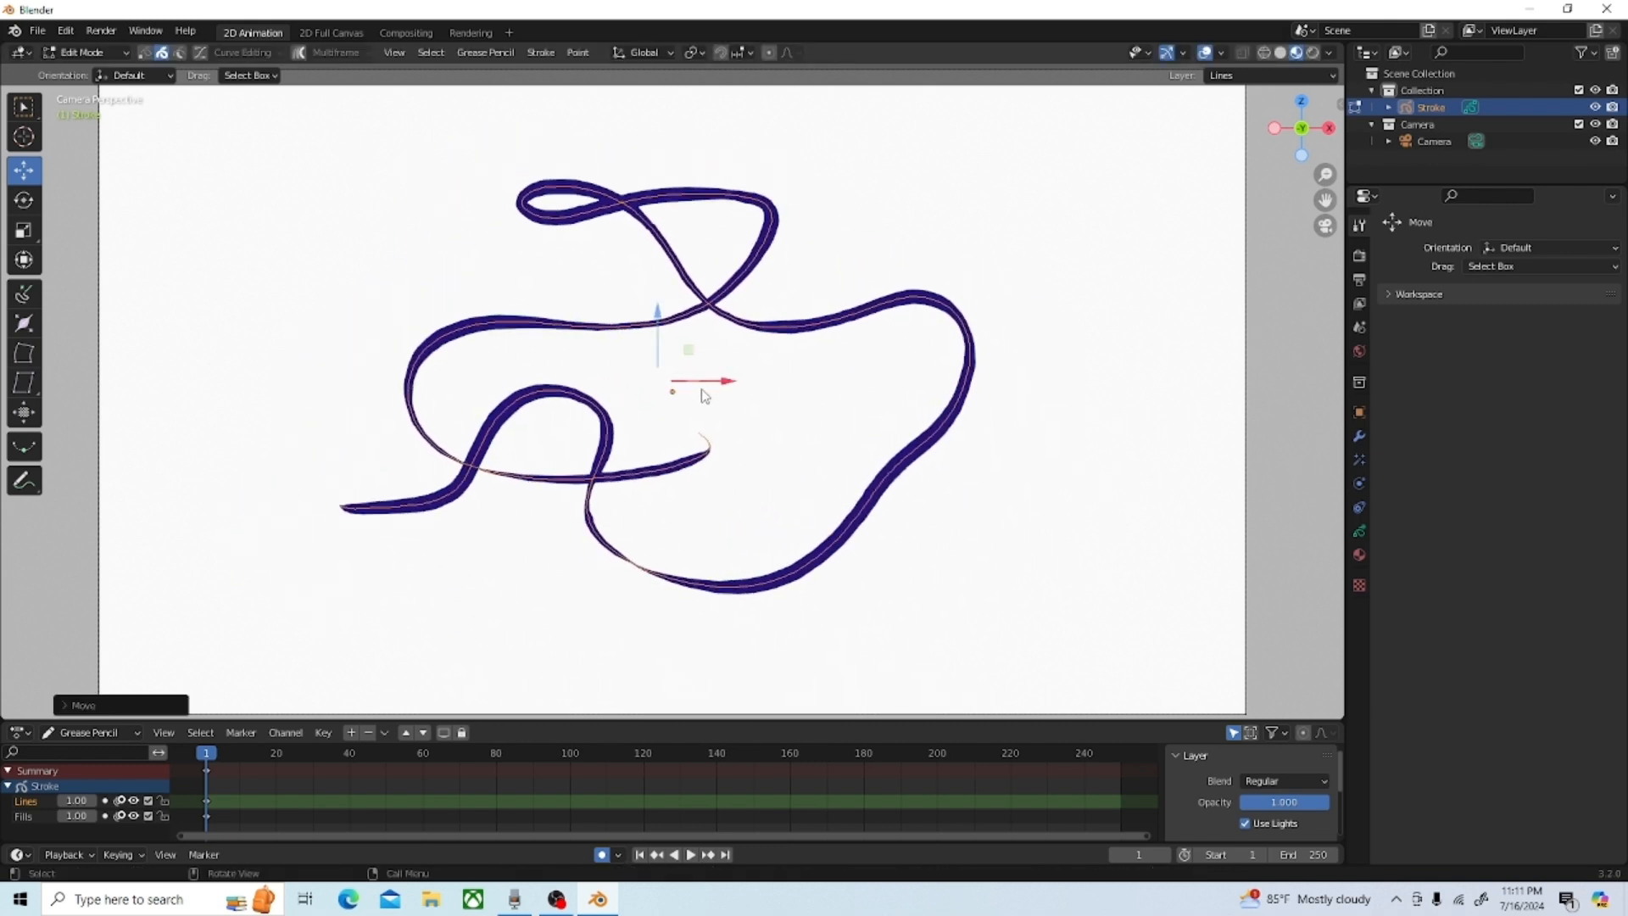
pyautogui.hotkey('ctrl', 'z')
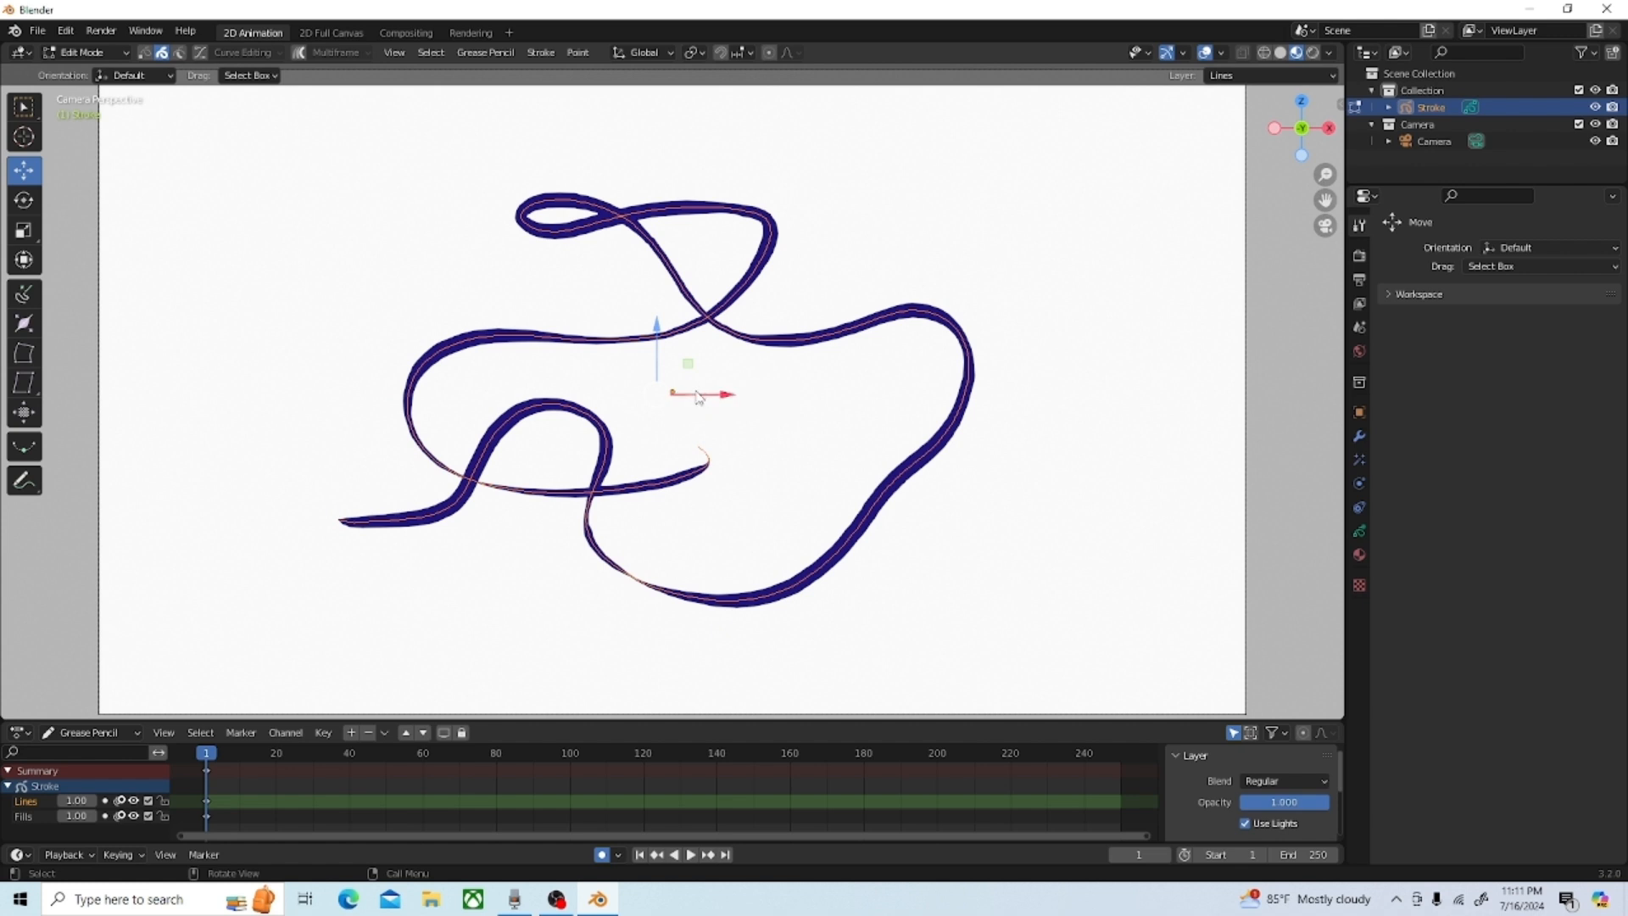
# Step: Try moving the whole stroke along the X axis and along the Z axis, undoing each move
pyautogui.moveTo(701, 397)
pyautogui.mouseDown()
pyautogui.moveTo(684, 397)
pyautogui.moveTo(770, 397)
pyautogui.moveTo(636, 425)
pyautogui.moveTo(763, 405)
pyautogui.mouseUp()
pyautogui.hotkey('ctrl', 'z')
pyautogui.press('g')
pyautogui.press('z')
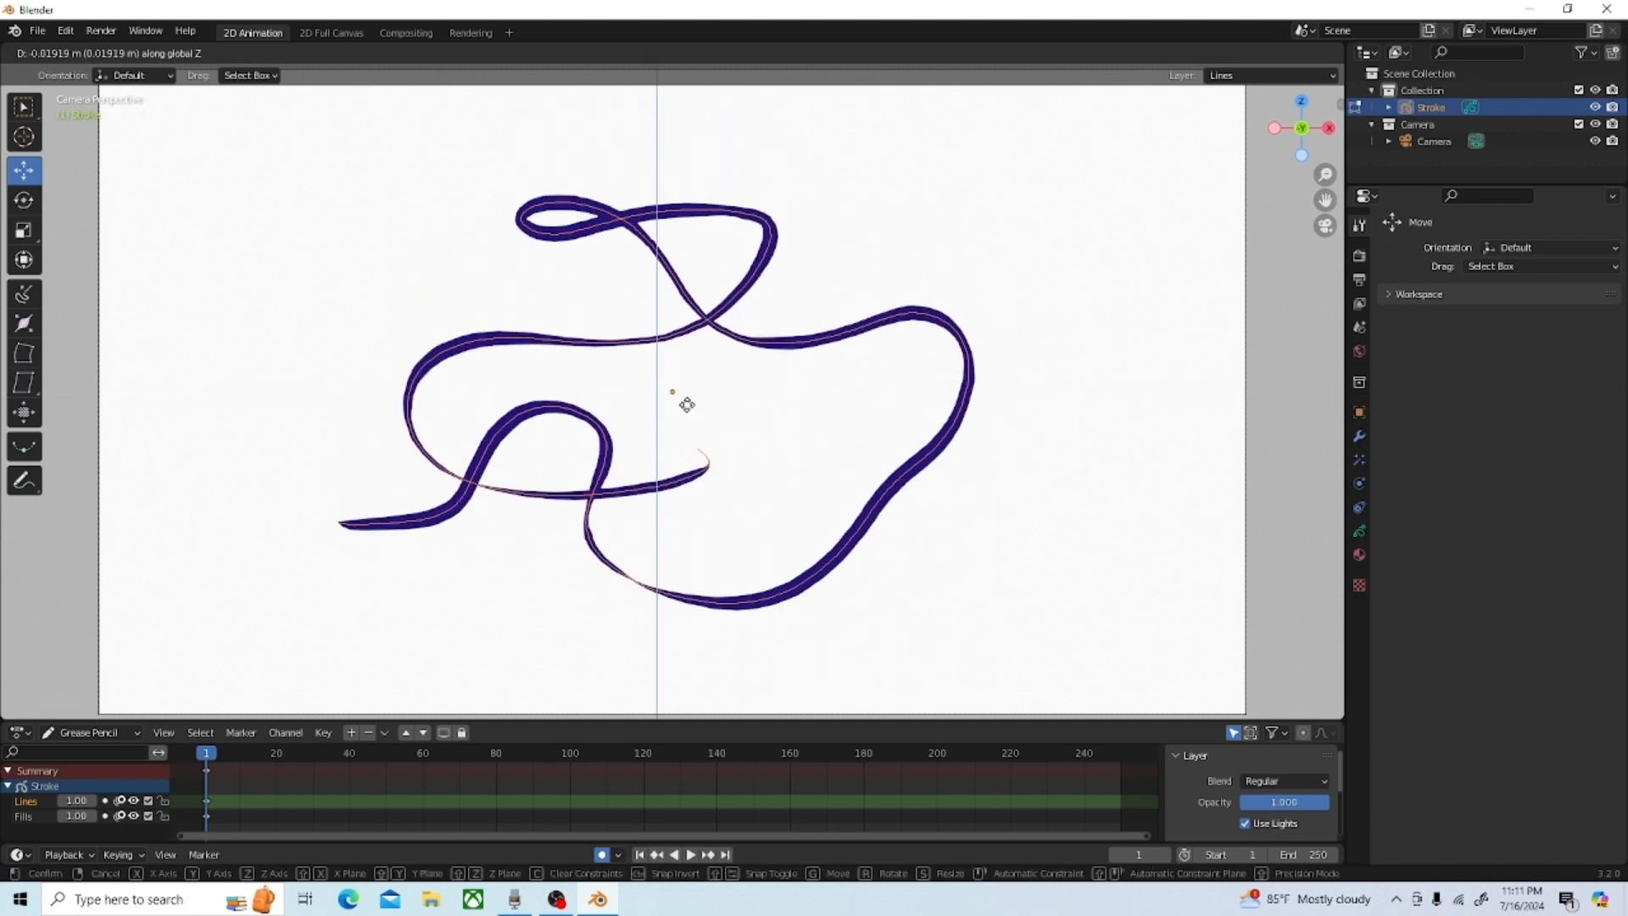
pyautogui.click(702, 395)
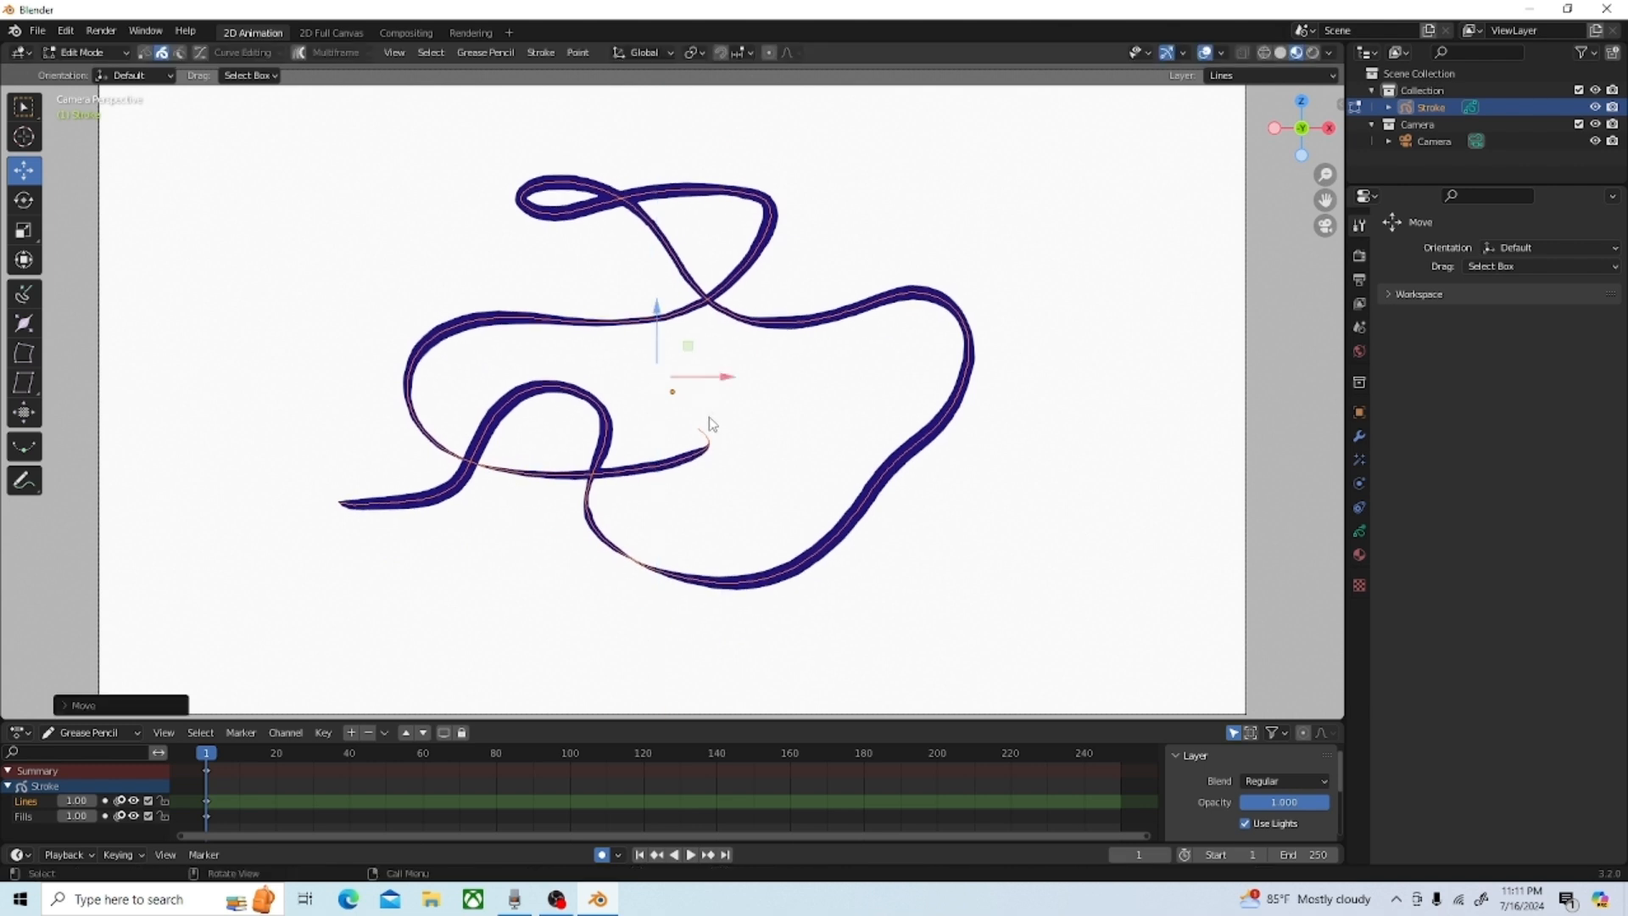
pyautogui.hotkey('ctrl', 'z')
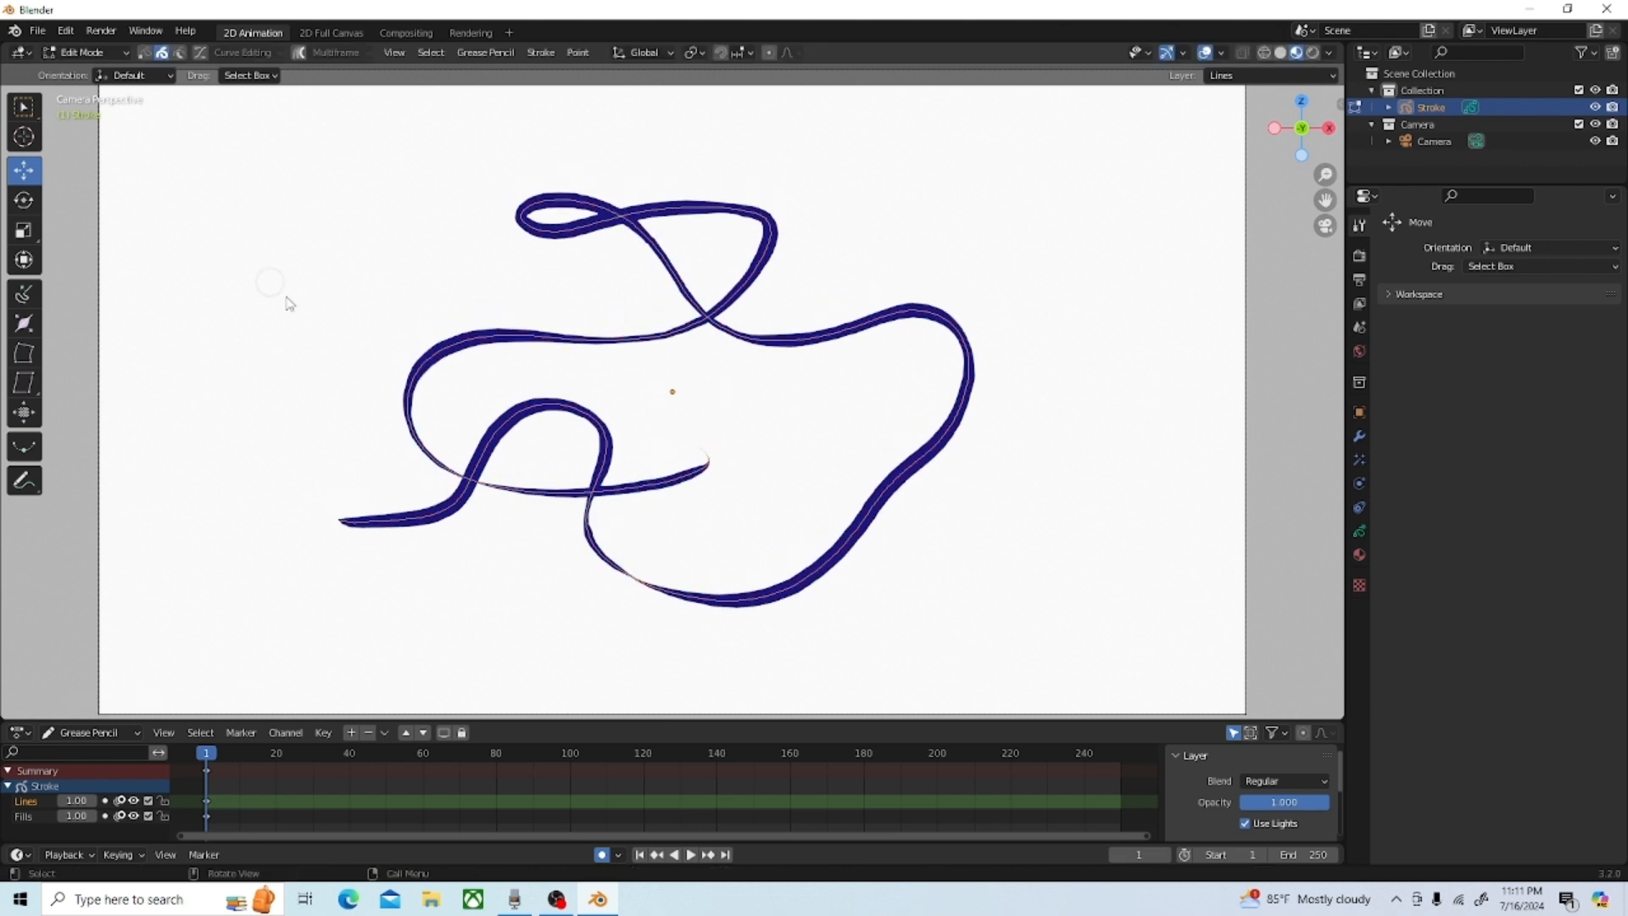
# Step: Switch the stroke object back to Draw Mode with the whole canvas in view
pyautogui.click(120, 51)
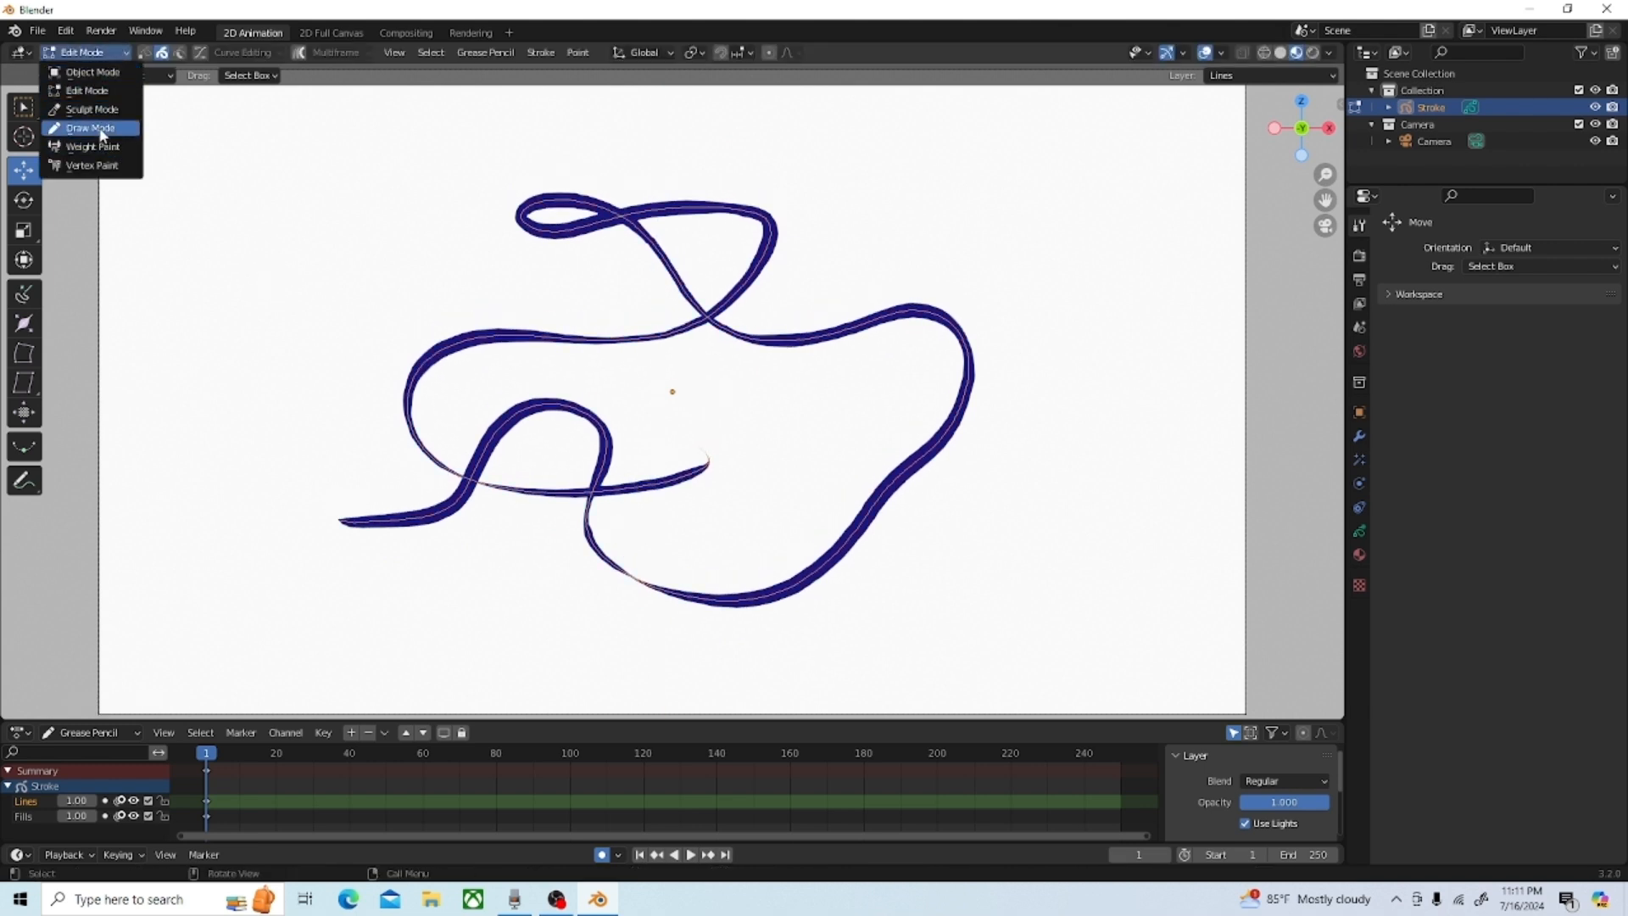
pyautogui.click(93, 128)
pyautogui.scroll(-2, 544, 599)
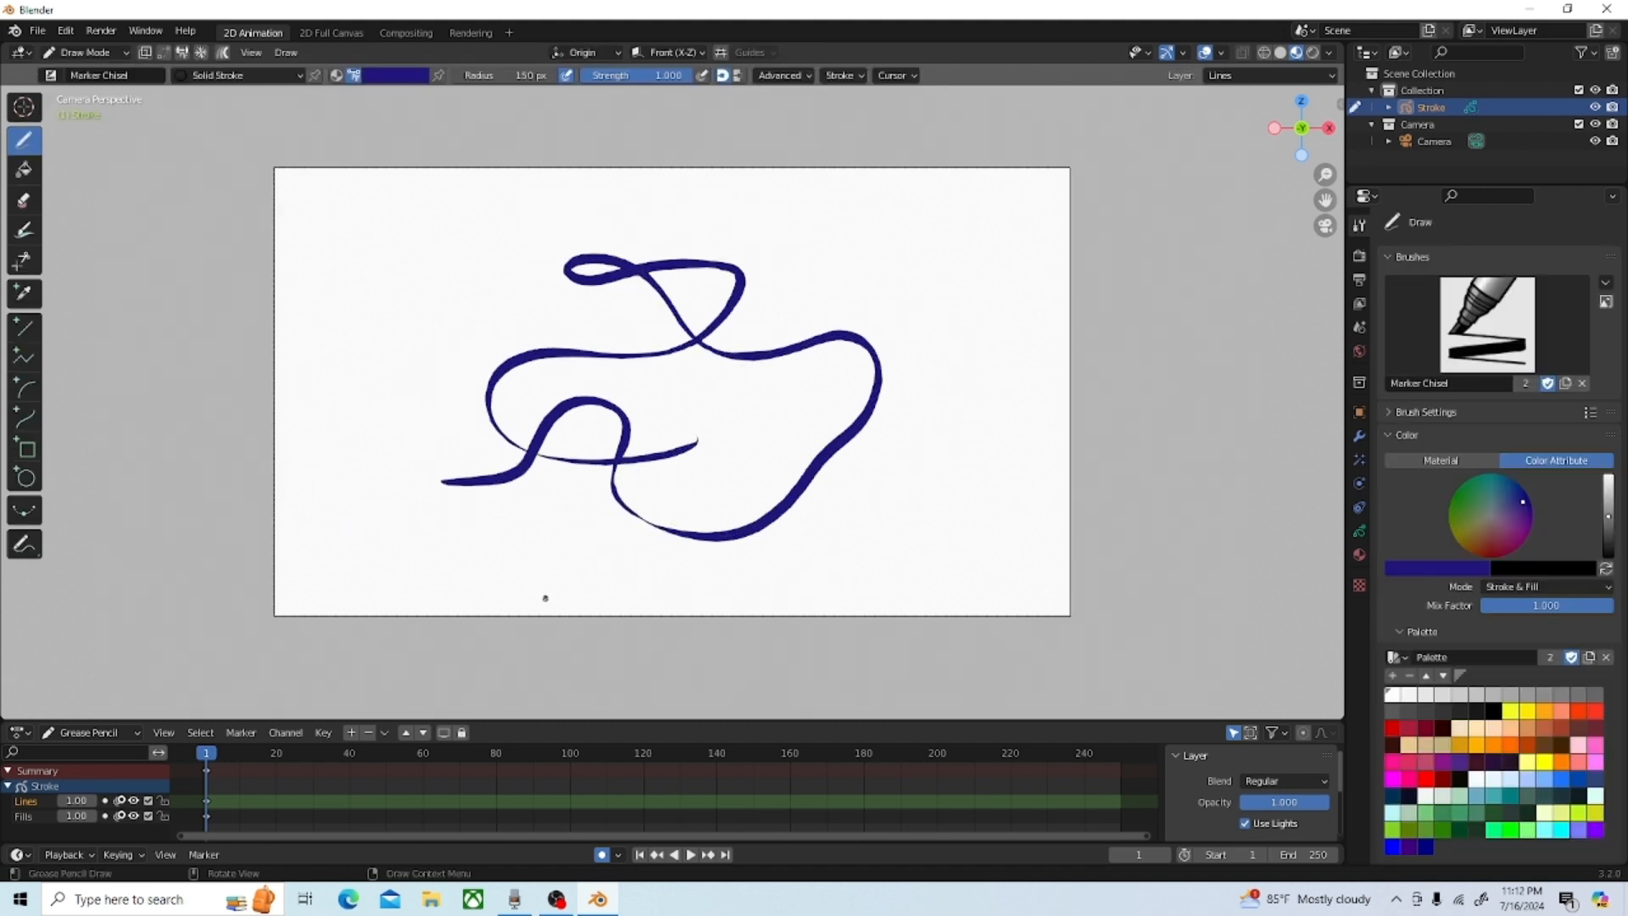